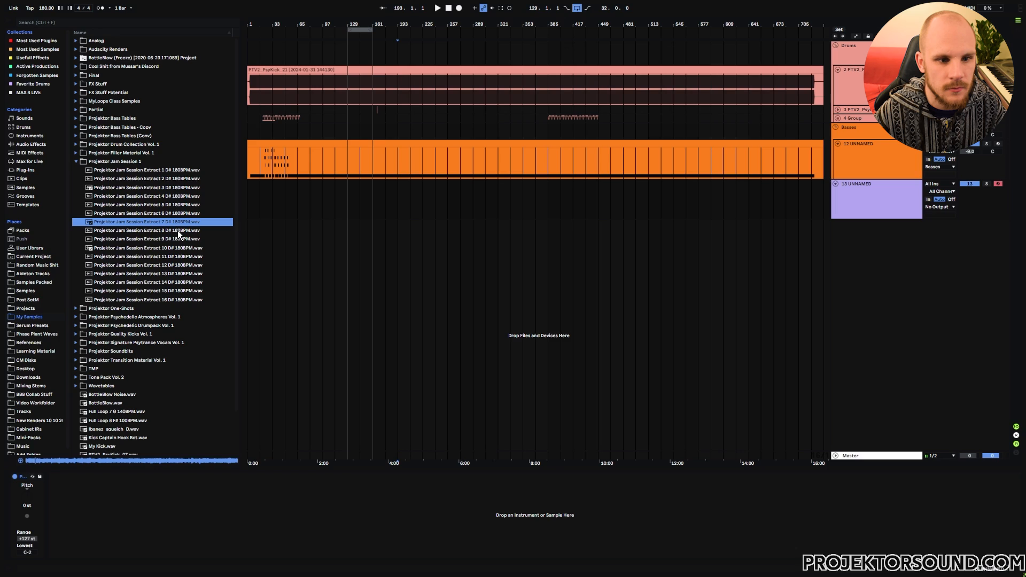
Add a Serum instrument to the empty purple track 13
left_click(133, 161)
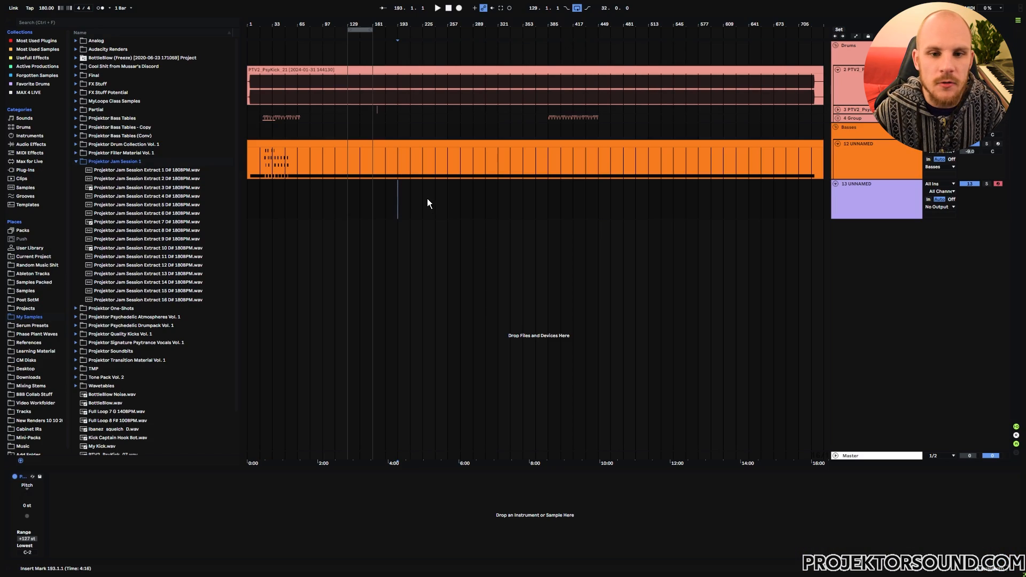
right_click(428, 200)
right_click(428, 199)
mouse_move(474, 207)
left_click(539, 207)
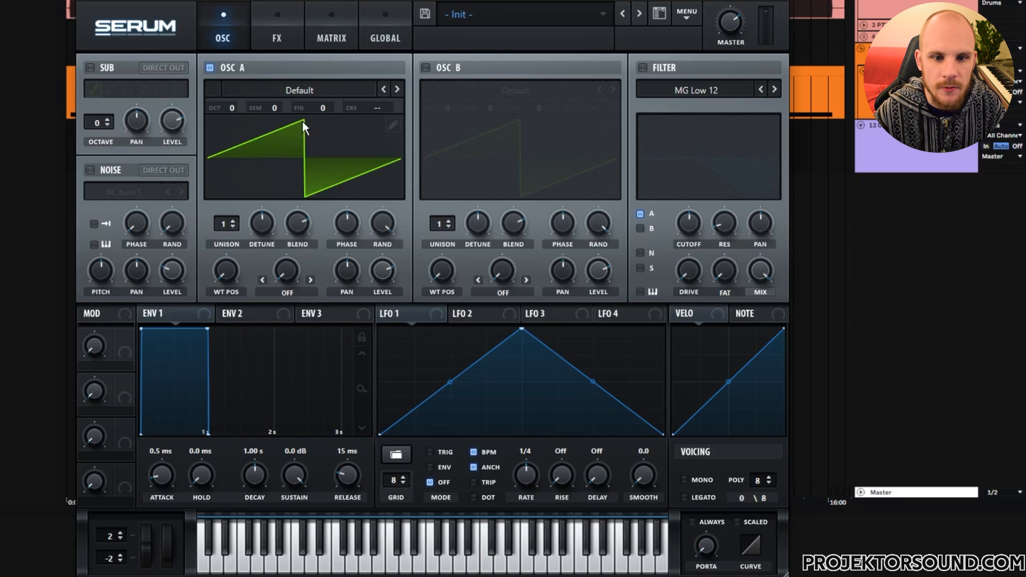
Load the Analog wavetable Basic Shapes into oscillator A and modulate its wavetable position with NoteOn Rand1
left_click(434, 154)
mouse_move(294, 124)
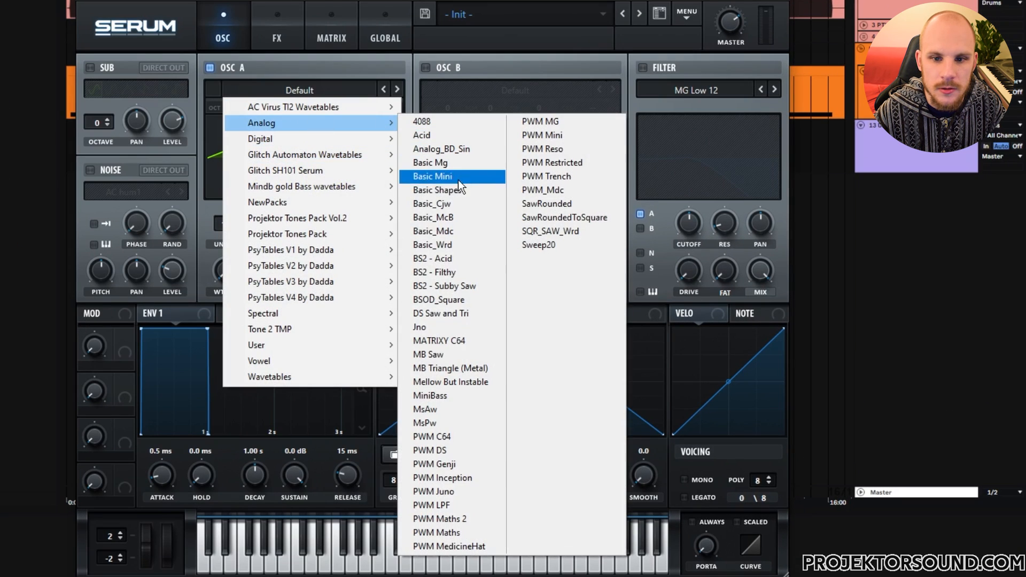
left_click(427, 190)
right_click(226, 284)
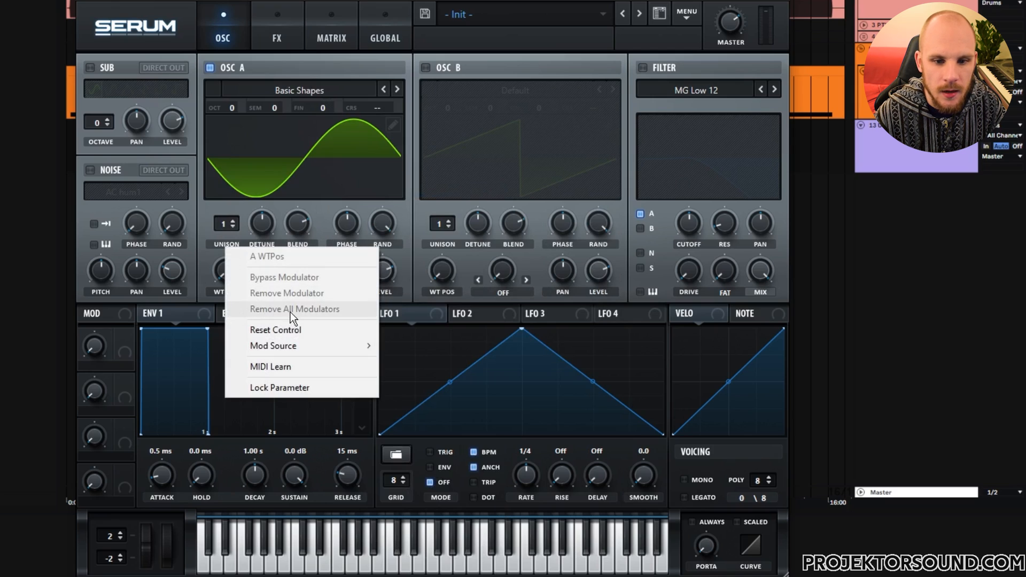
mouse_move(297, 346)
left_click(427, 455)
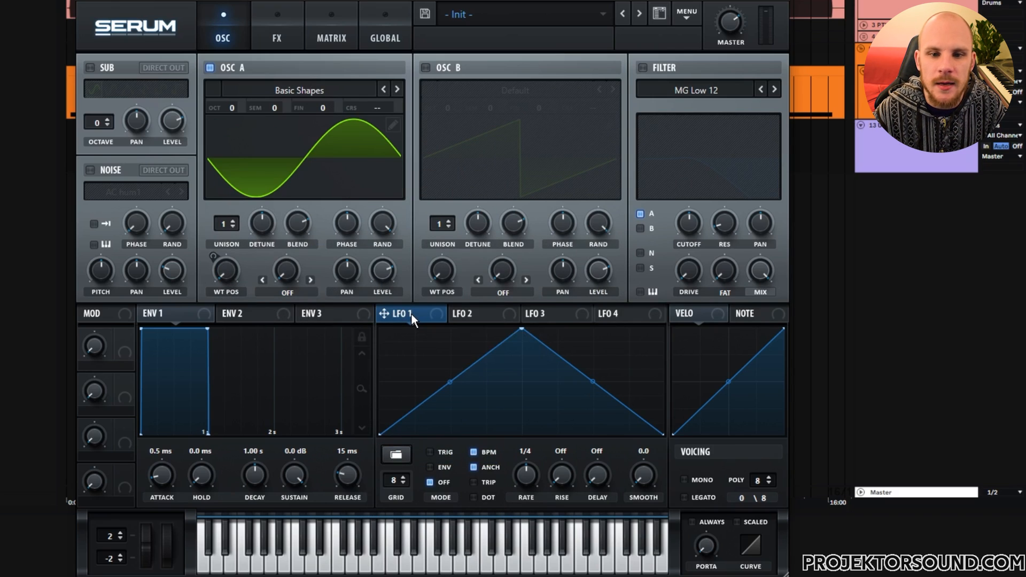
Modulate oscillator A's coarse pitch with LFO 1 at rate 1/2, and assign NoteOn Rand2 to the LFO's rate
left_click_drag(412, 319, 398, 108)
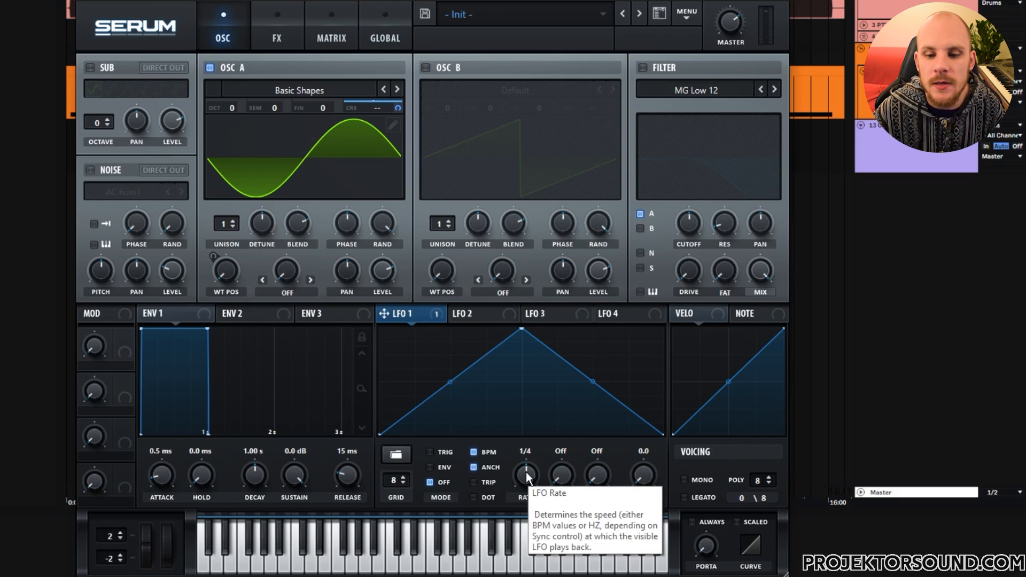
left_click_drag(527, 479, 529, 484)
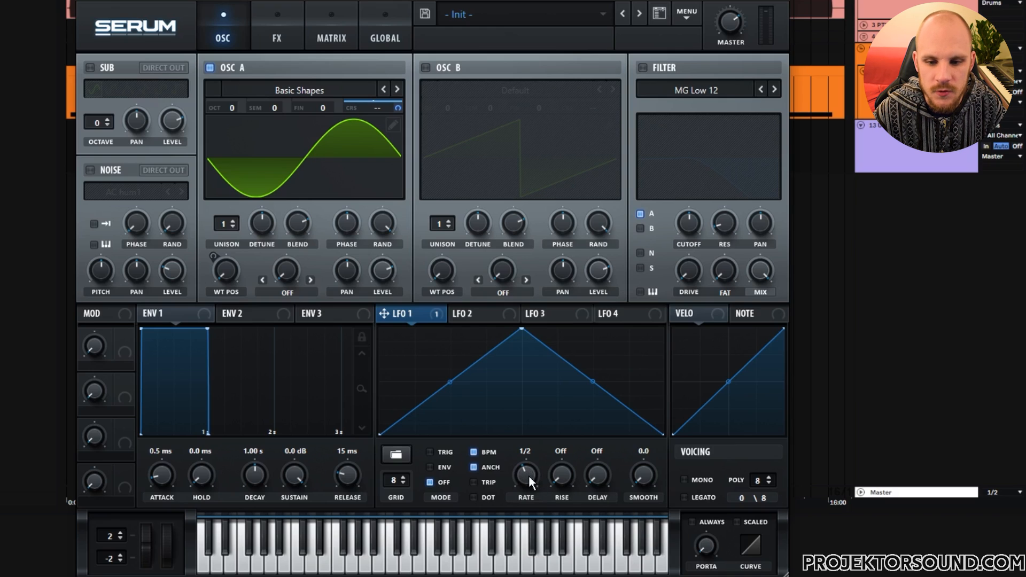
right_click(524, 475)
mouse_move(421, 444)
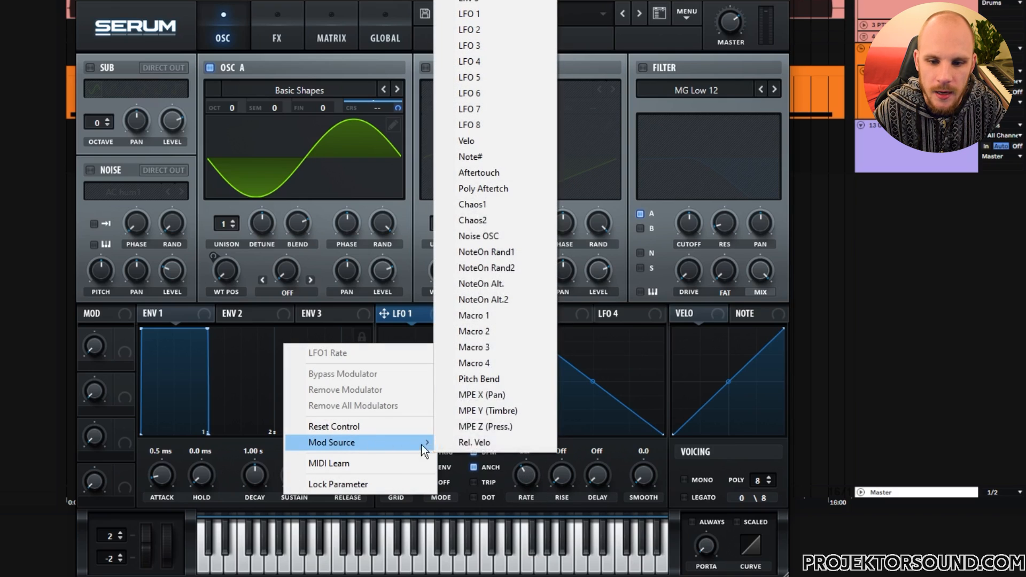
left_click(503, 269)
key("y")
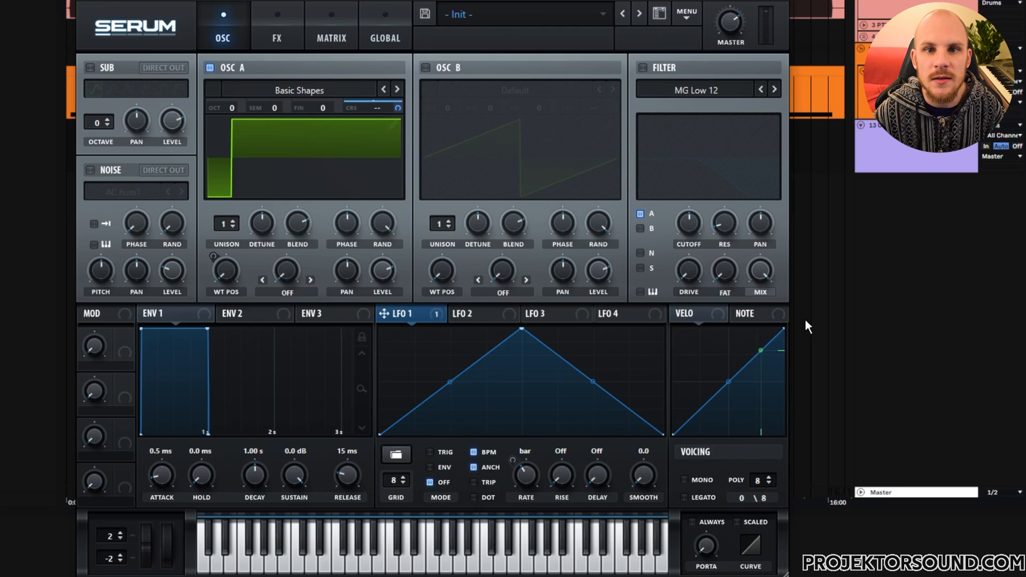
Set oscillator A's unison to 2 voices and its detune to 0.00
left_click(233, 222)
left_click_drag(256, 246, 250, 287)
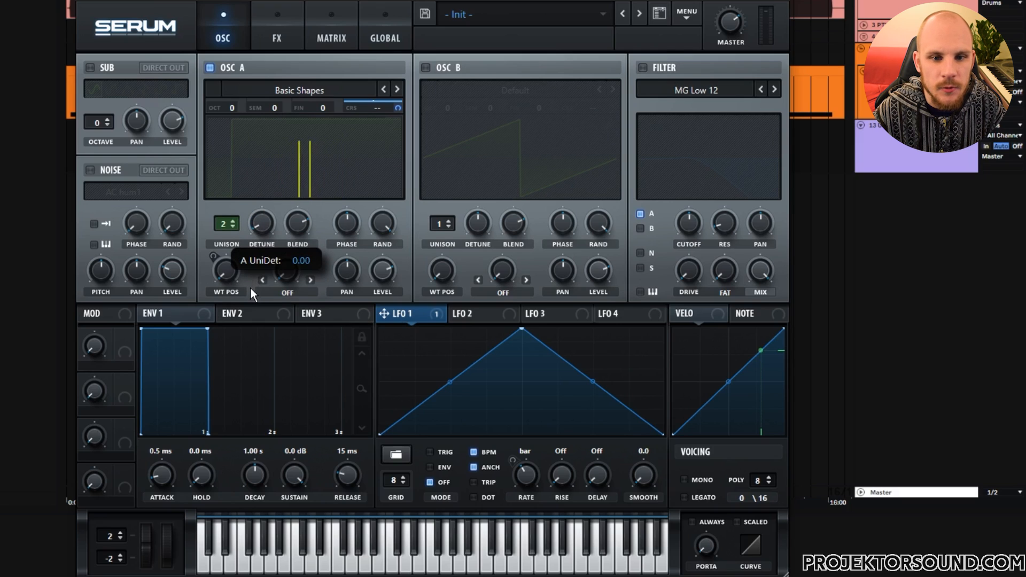
Enable the filter with the High 24 type and lower its cutoff
left_click(643, 67)
left_click(699, 92)
mouse_move(712, 107)
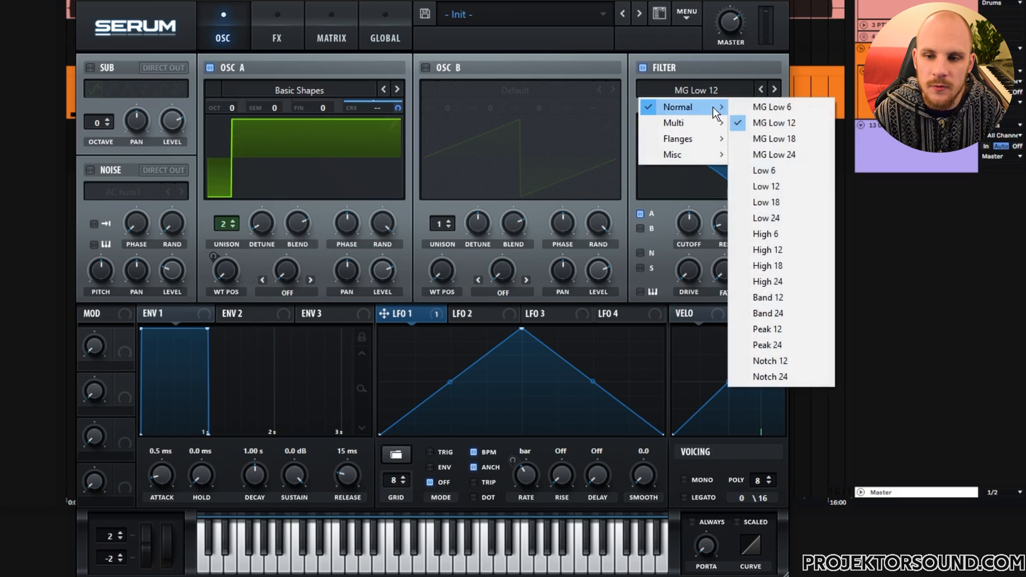
left_click(771, 286)
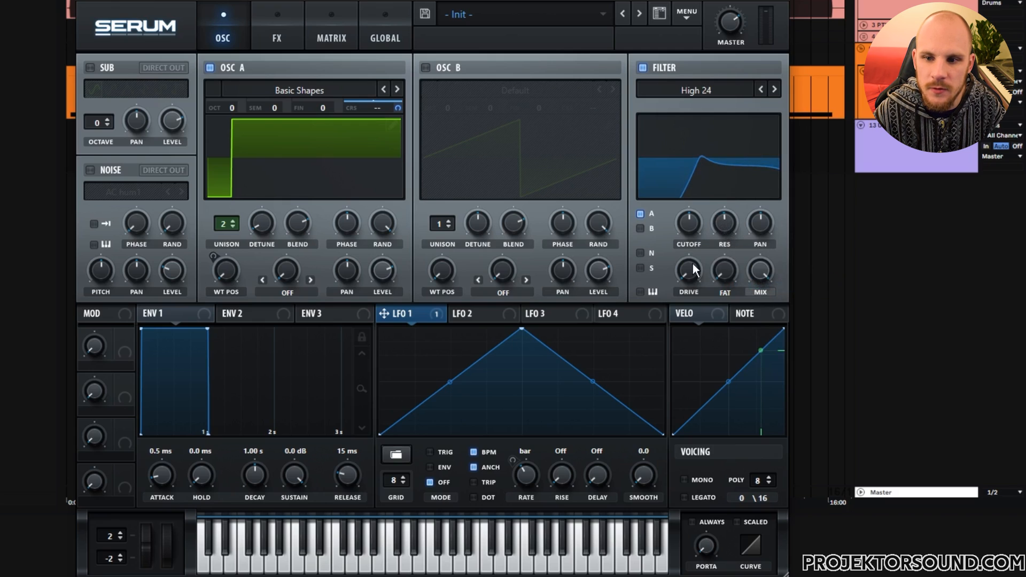
left_click_drag(693, 264, 692, 250)
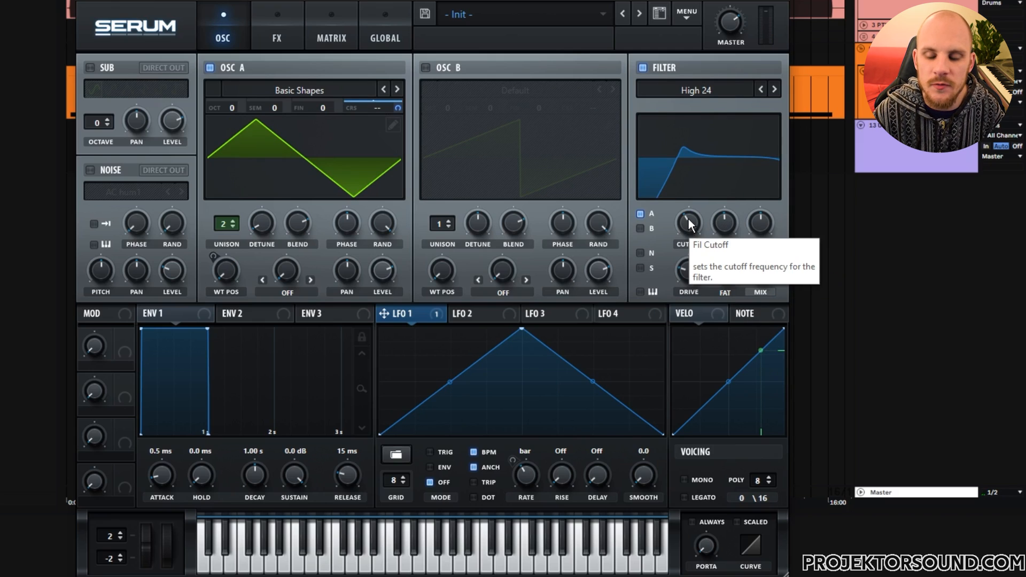
Modulate the filter cutoff with NoteOn Rand1 and check the assignment in the modulation matrix
right_click(688, 219)
mouse_move(758, 300)
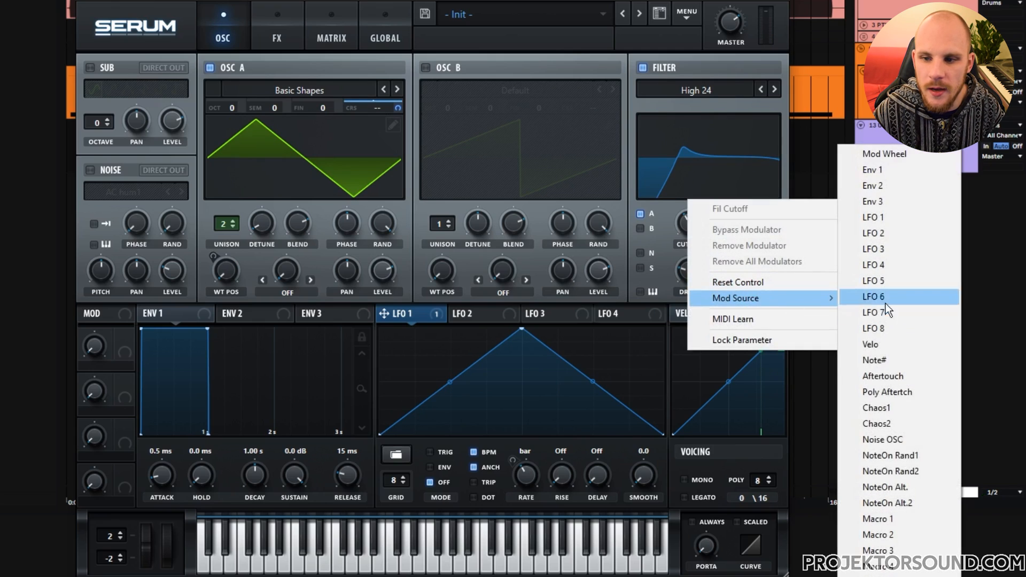
left_click(893, 455)
left_click(330, 45)
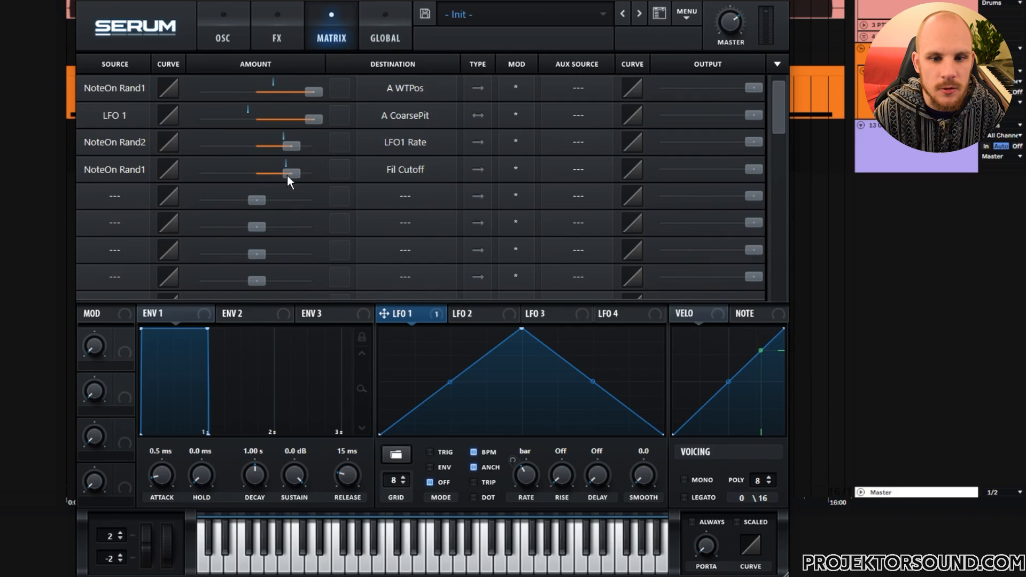
left_click(221, 24)
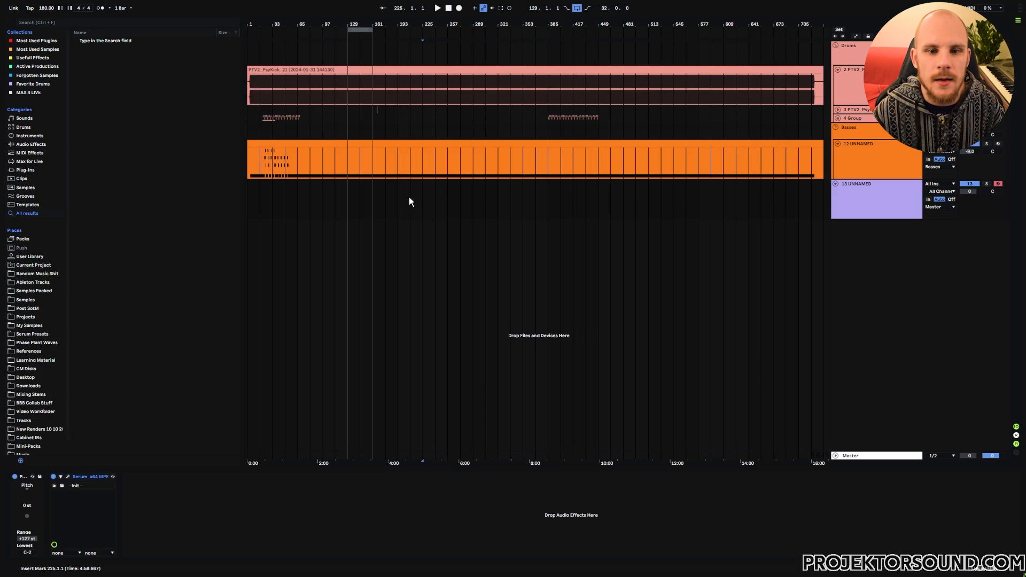
Create a 64-bar MIDI clip with a sustained D#3 note on the Serum track from bar 193 to 257 and audition it
left_click_drag(402, 200, 434, 200)
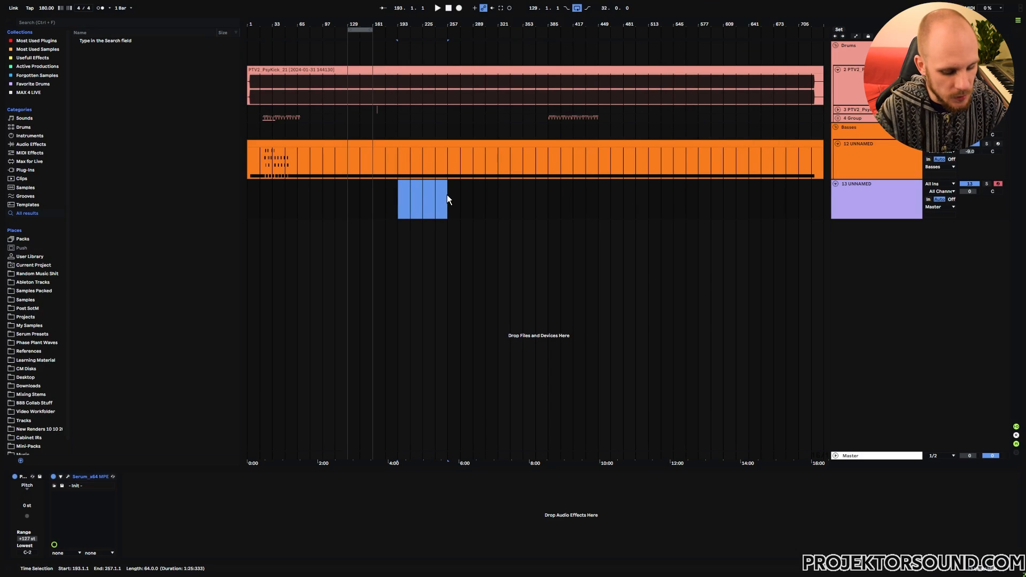
key("ctrl+shift+m")
key("space")
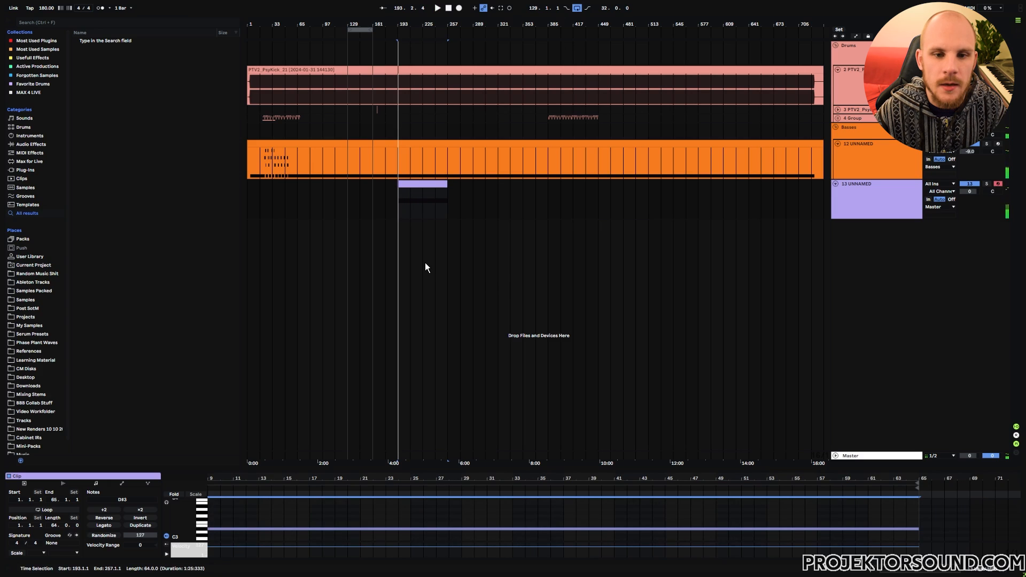
key("space")
left_click(399, 210)
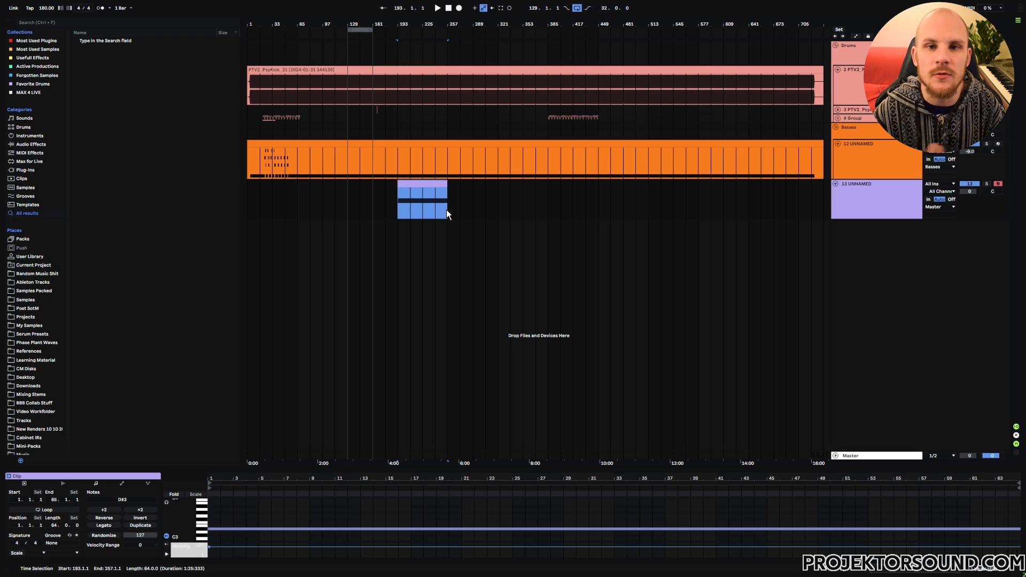
left_click(386, 209)
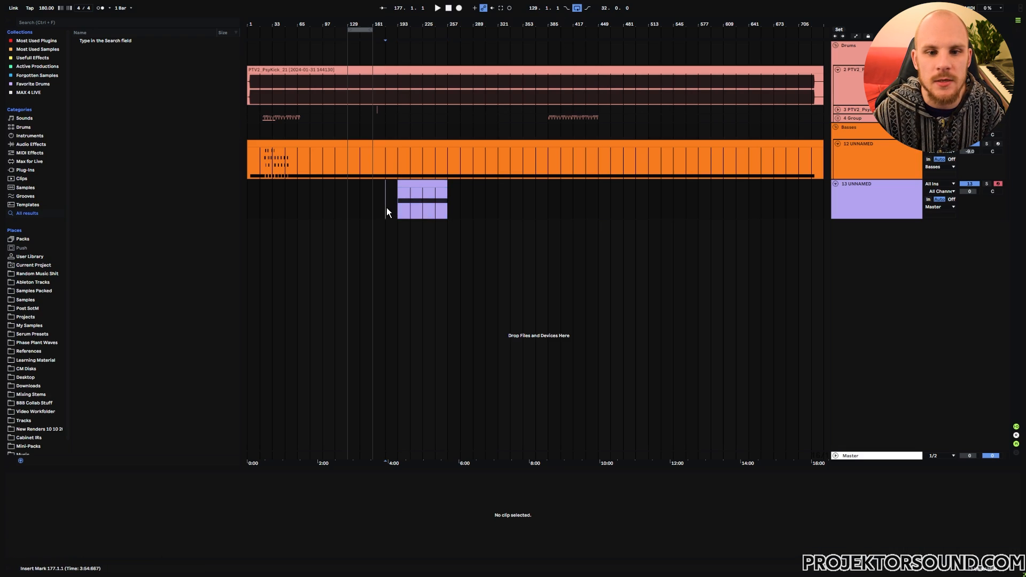
Insert an Arpeggiator before Serum with the Random Other style at rate 1/4
left_click(33, 326)
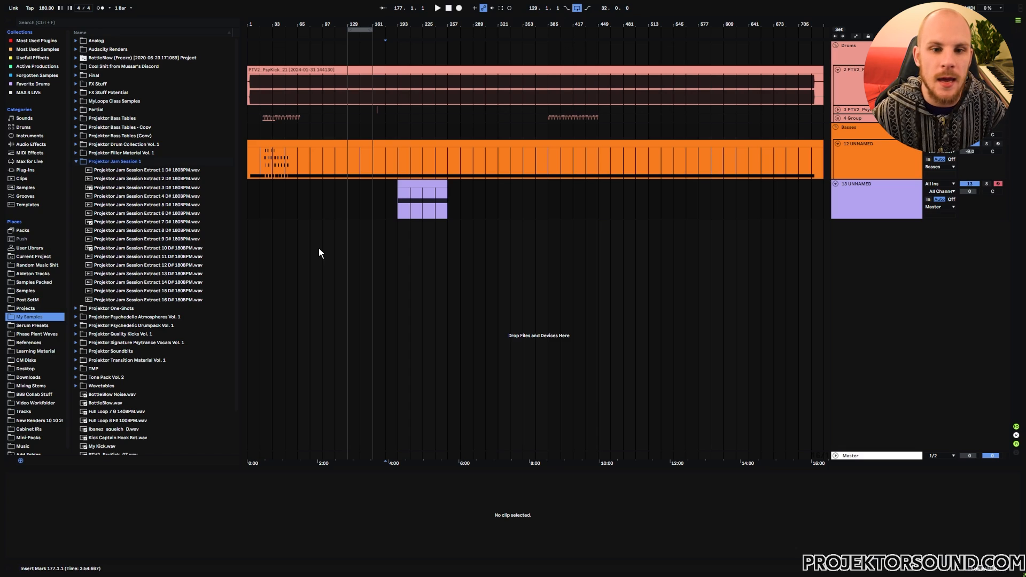
right_click(460, 202)
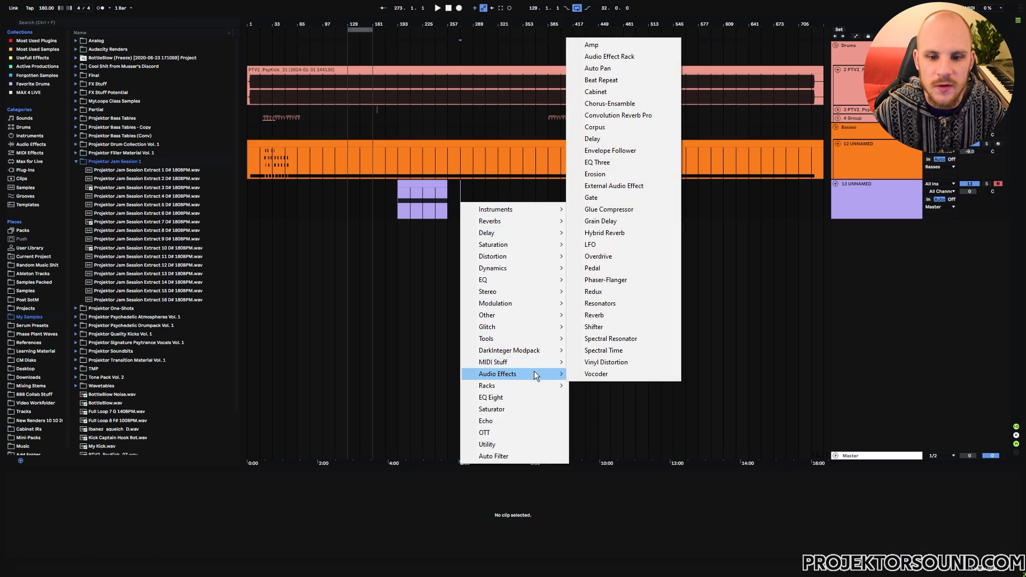
mouse_move(543, 363)
left_click(624, 374)
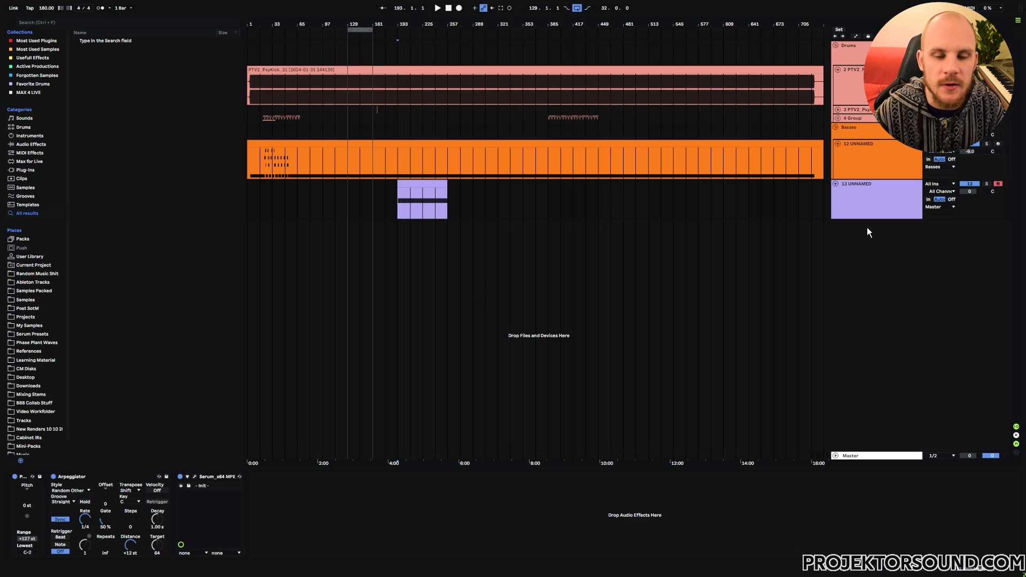
Solo the Serum track, play the clip, and raise the Arpeggiator's gate to 97%
left_click(986, 183)
key("space")
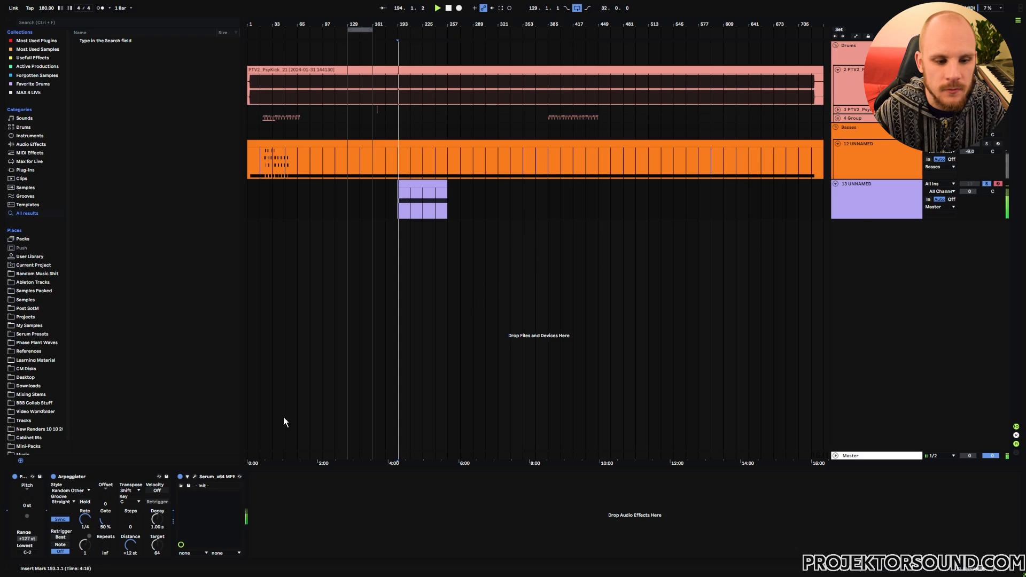
mouse_move(105, 520)
left_mouse_down()
mouse_move(105, 506)
mouse_move(106, 525)
left_mouse_up()
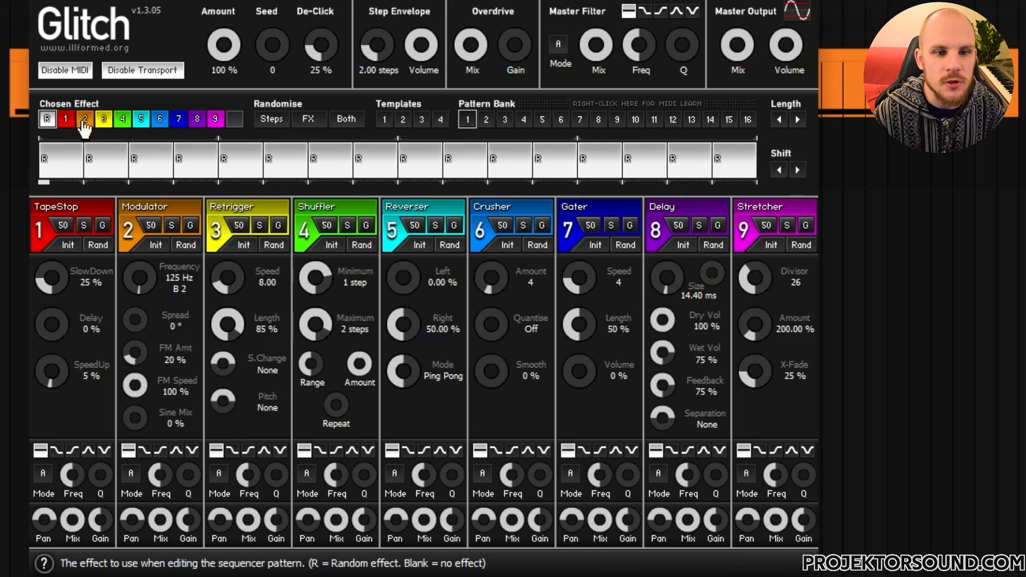
Assign effect 9 (Stretcher) to the last four steps of the Glitch pattern
left_click(216, 120)
left_click(718, 160)
left_click(670, 174)
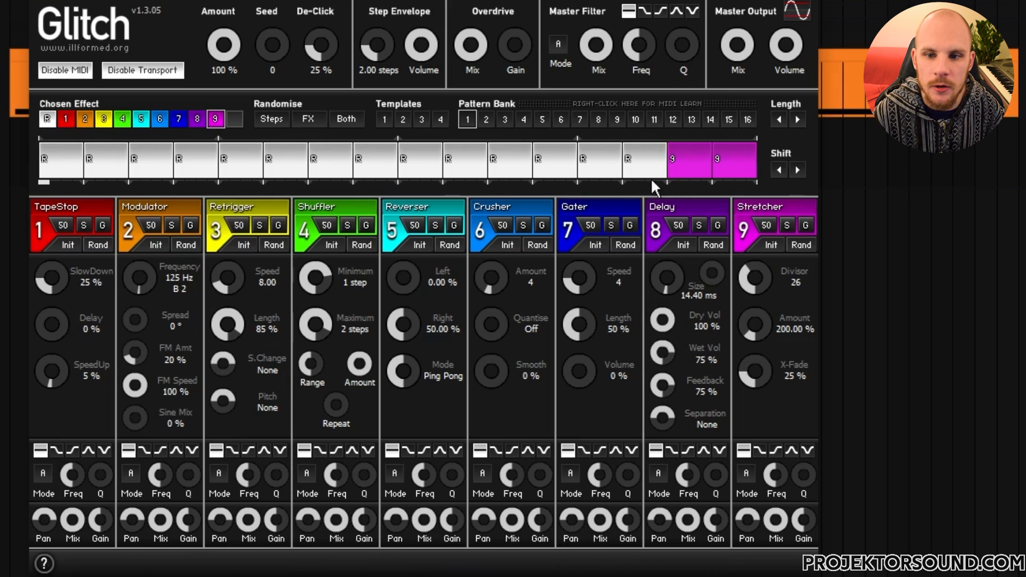
left_click(635, 181)
left_click(603, 180)
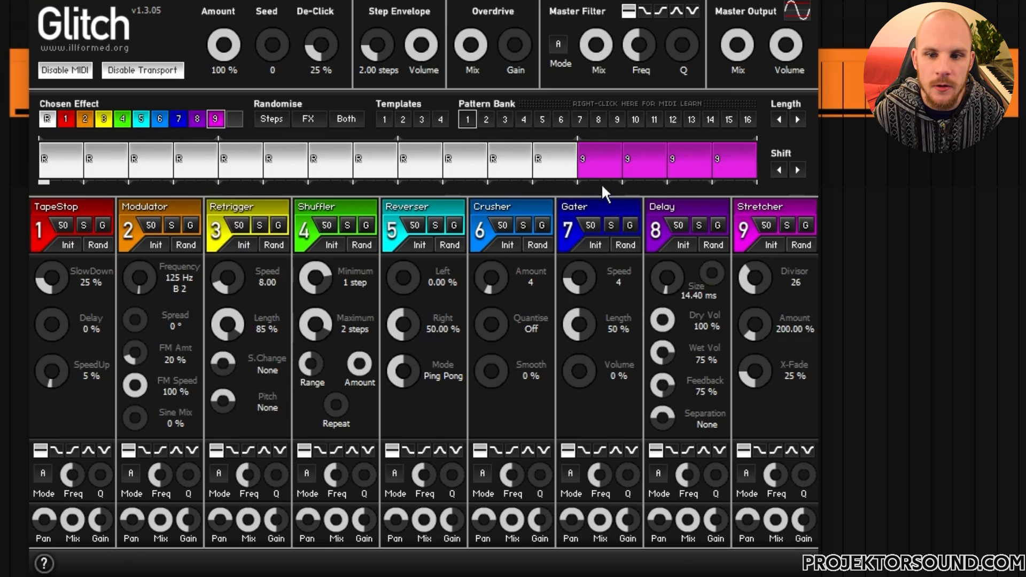
Subdivide the first Stretcher step in the pattern, and merge the whole section into one continuous Stretcher block
left_click(604, 174)
left_click(613, 175)
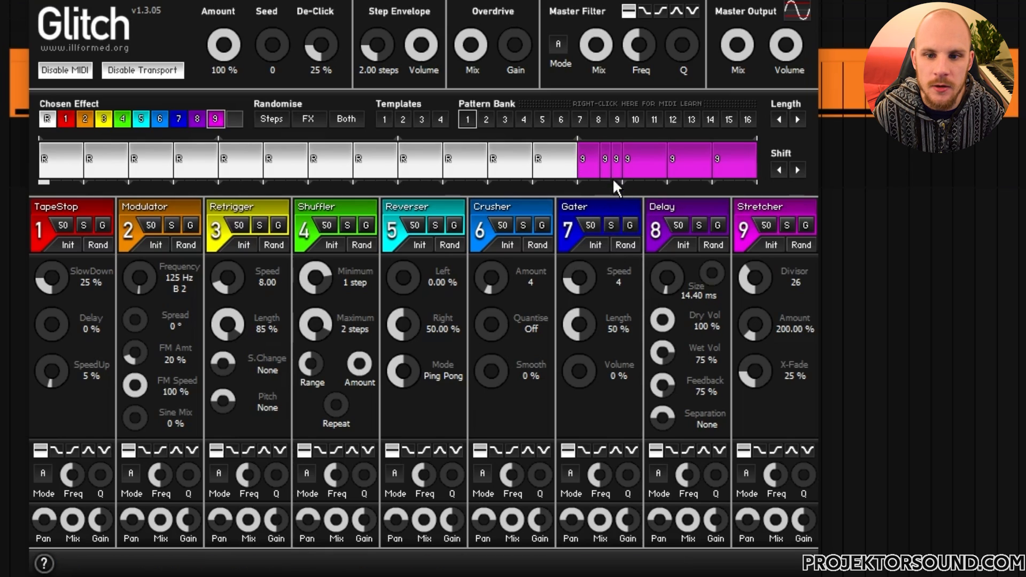
right_click(614, 173)
right_click(613, 173)
right_click(628, 171)
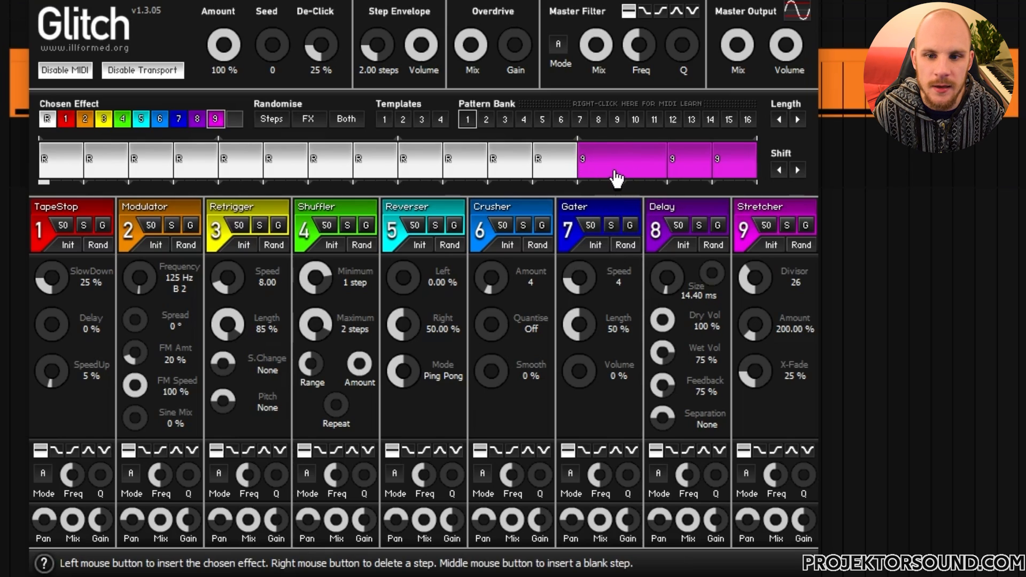
right_click(672, 170)
right_click(726, 171)
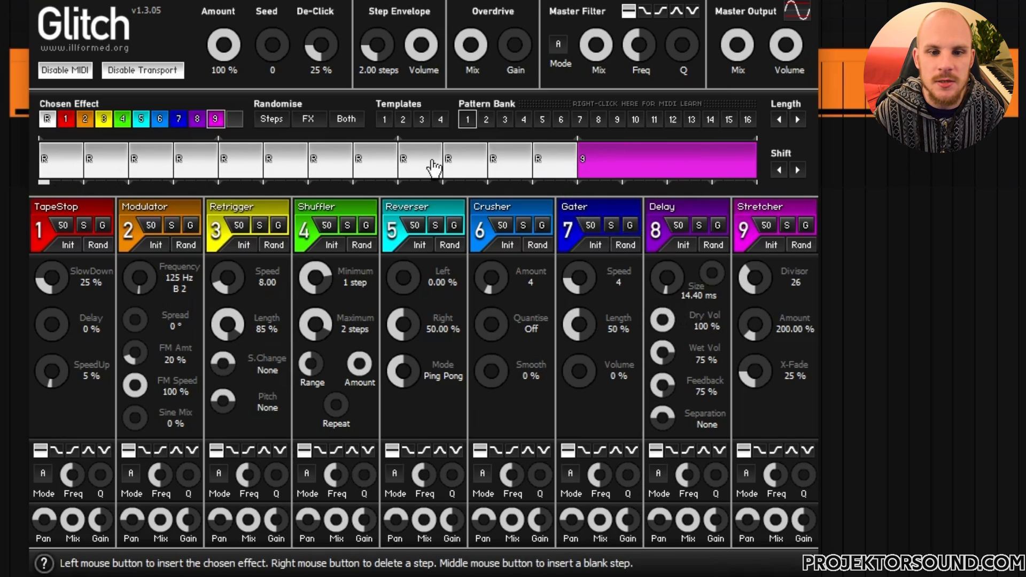
Replace the long Stretcher block with the Random effect
left_click(47, 119)
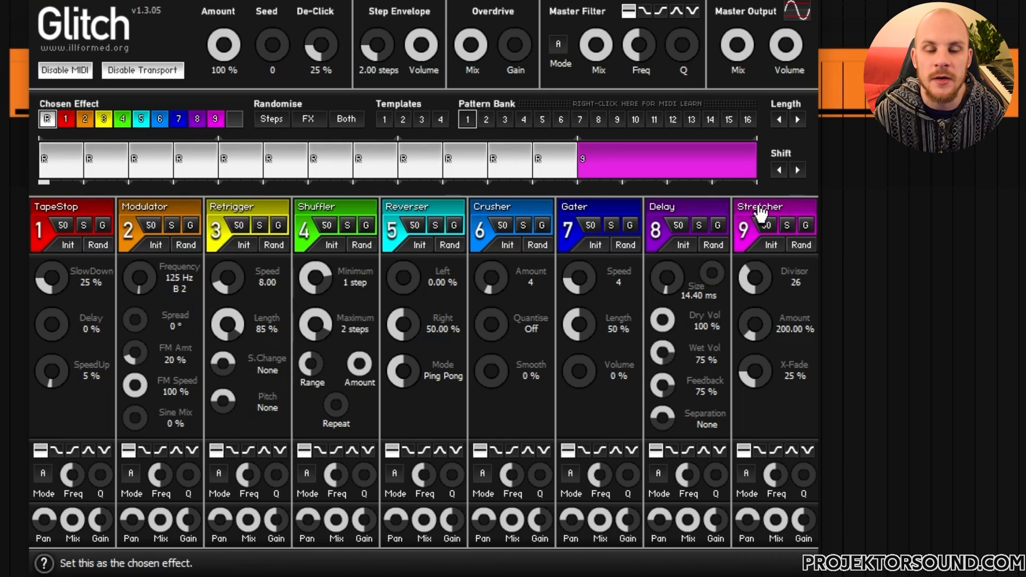
left_click(591, 172)
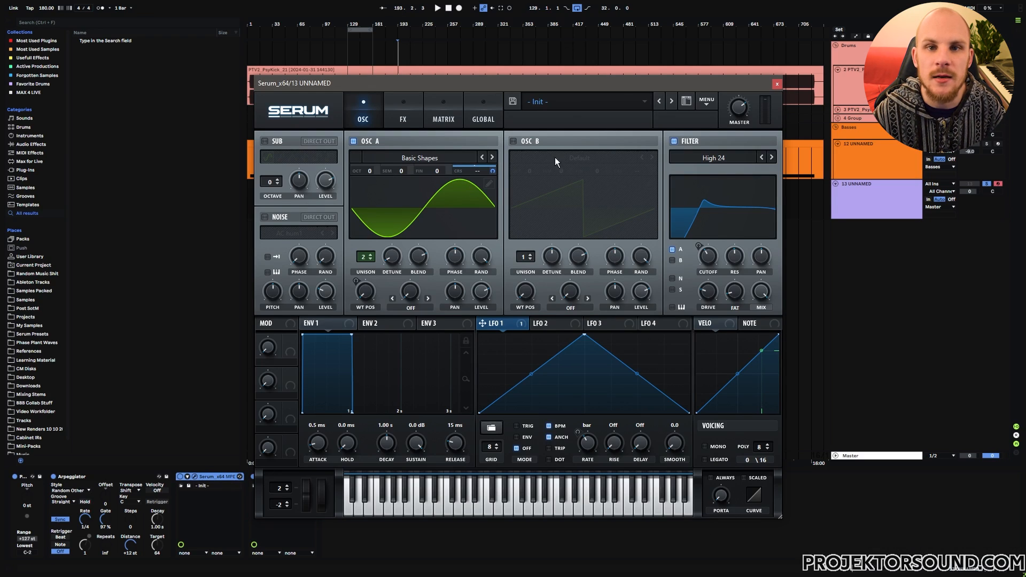
Close the Serum window, group Serum into an Instrument Rack, and show the rack's chain list
left_click(776, 85)
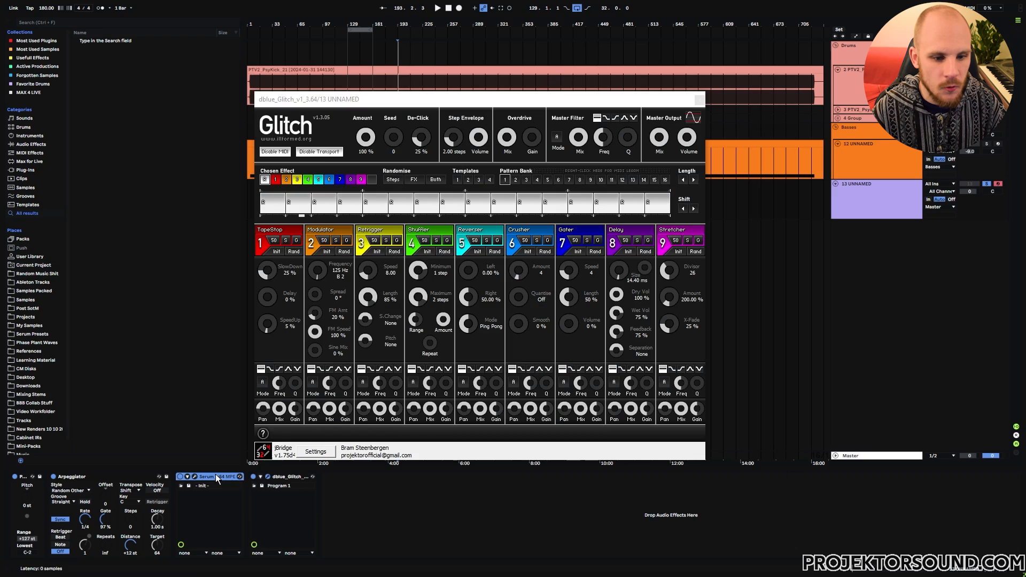
key("ctrl+g")
left_click(180, 501)
right_click(210, 523)
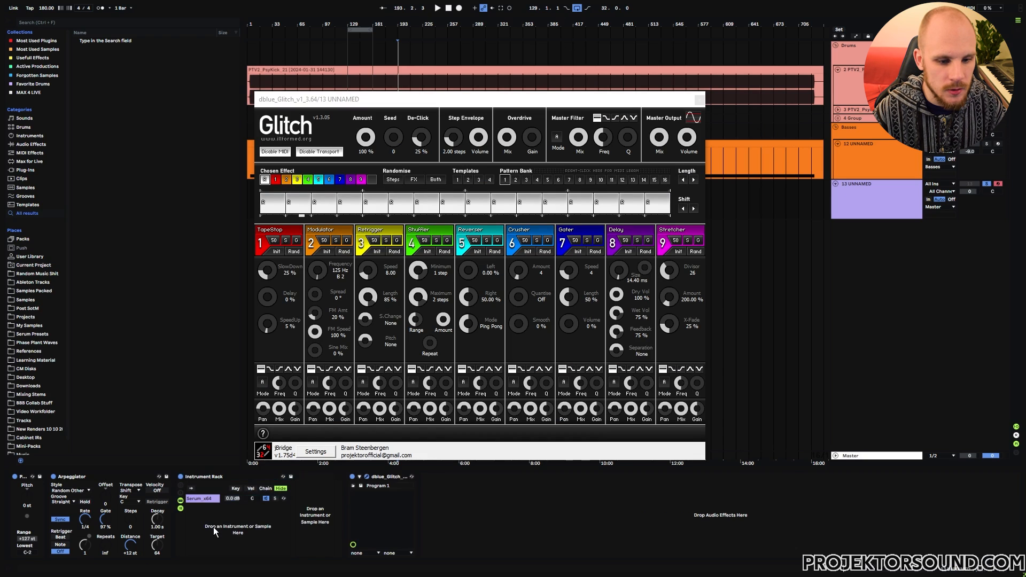
left_click(214, 527)
key("Delete")
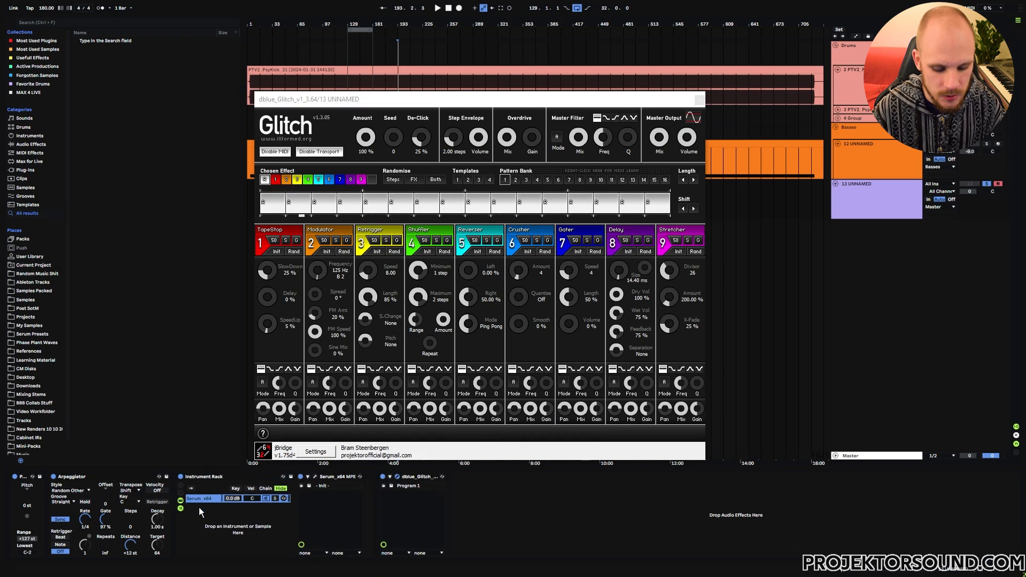
Duplicate the Serum chain inside the Instrument Rack and deactivate the original chain
key("ctrl+d")
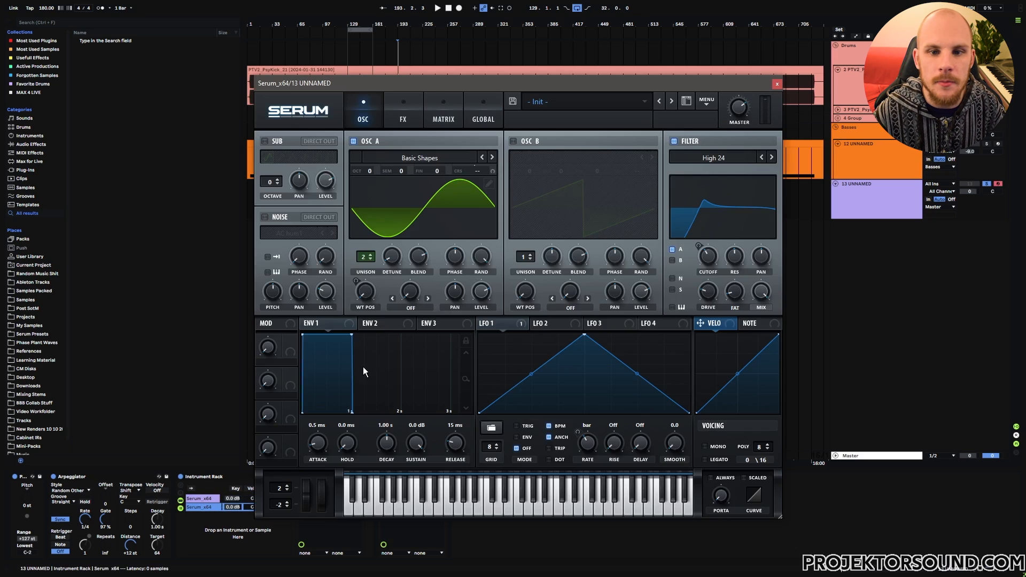
left_click_drag(428, 88, 455, 65)
left_click(267, 498)
Reset the duplicated Serum to its initial preset and lower the sustain point of Envelope 1
left_click(700, 81)
left_click(722, 148)
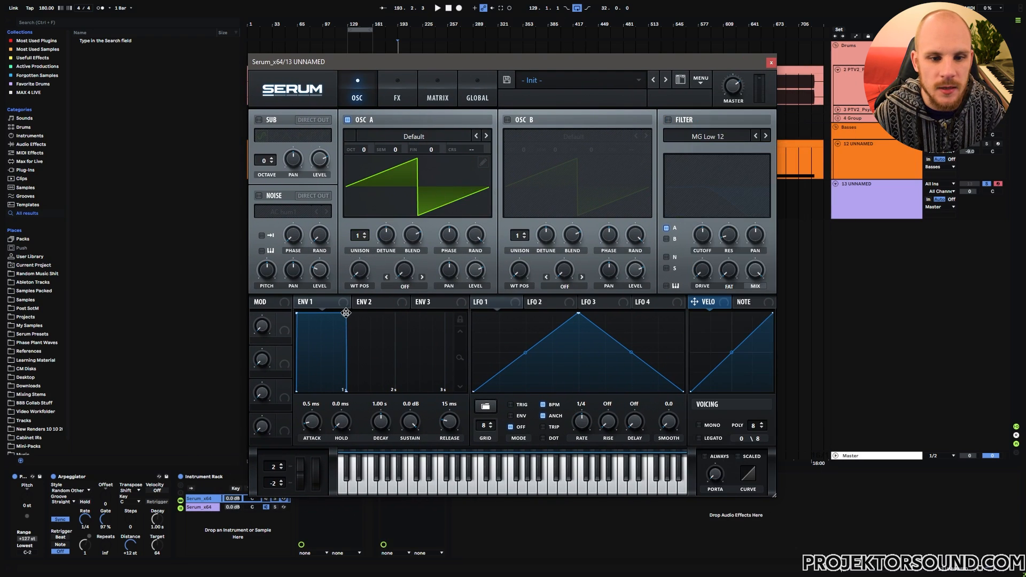
left_click_drag(345, 313, 331, 447)
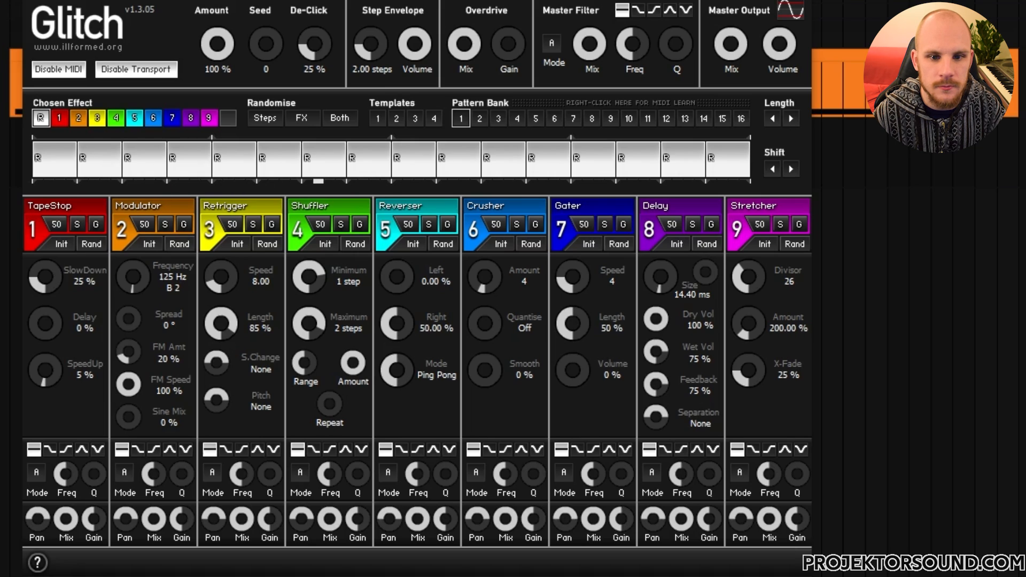
Set Glitch's random seed to 58
left_click_drag(270, 51, 269, 26)
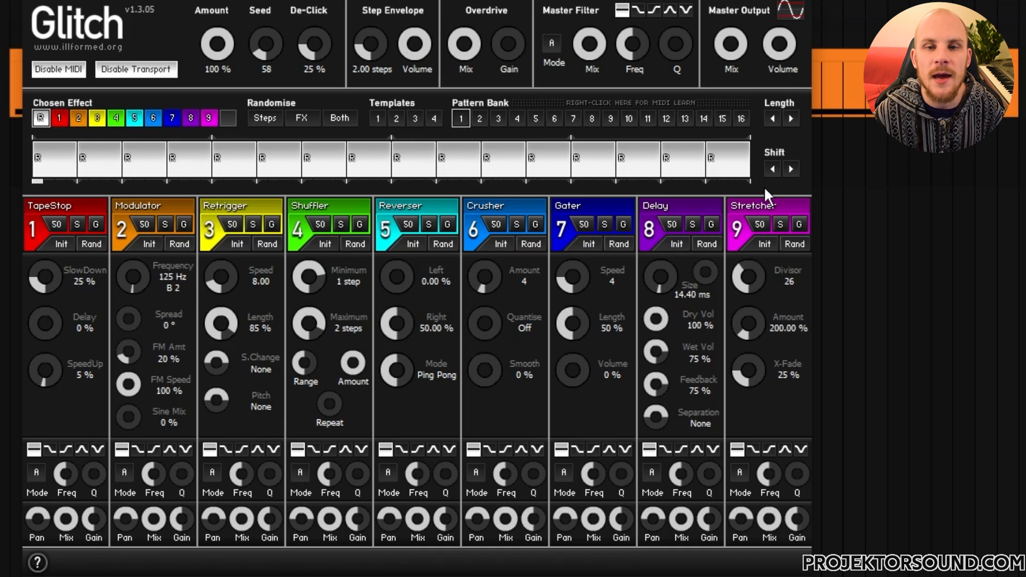
Look through pattern bank slots 2 to 15 in Glitch to compare their step layouts
left_click(480, 124)
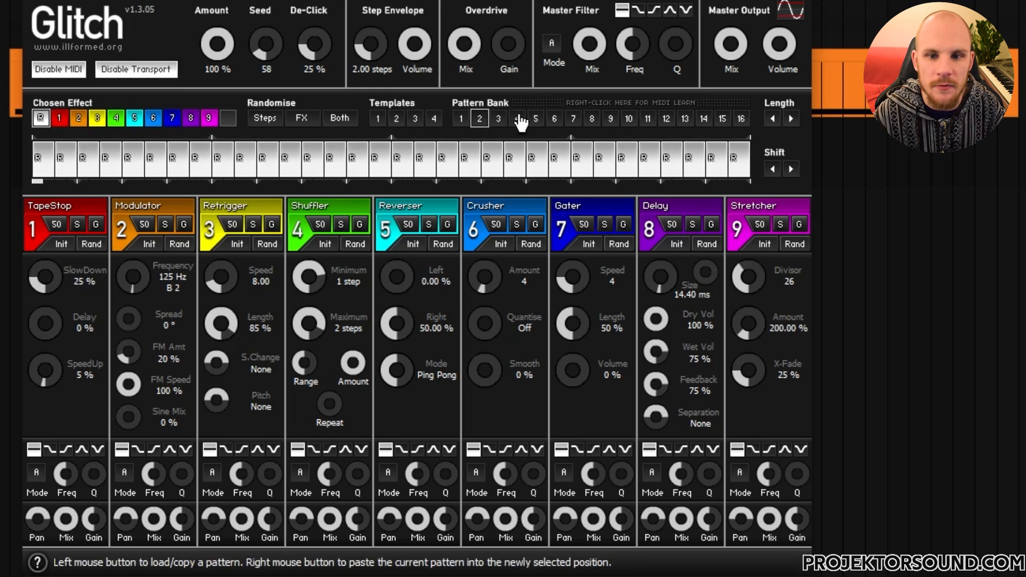
left_click(500, 127)
left_click(518, 122)
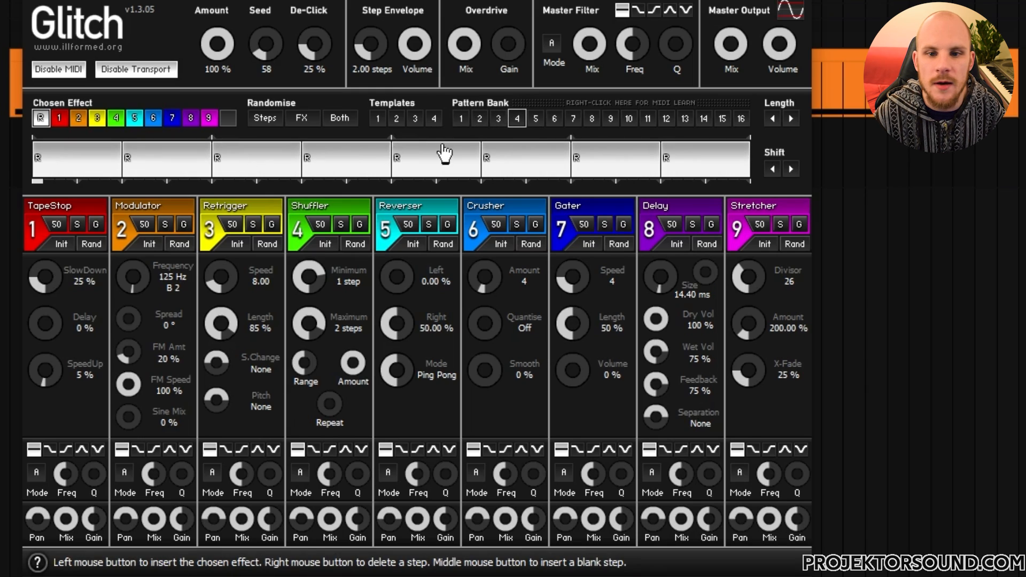
left_click(536, 119)
left_click(555, 122)
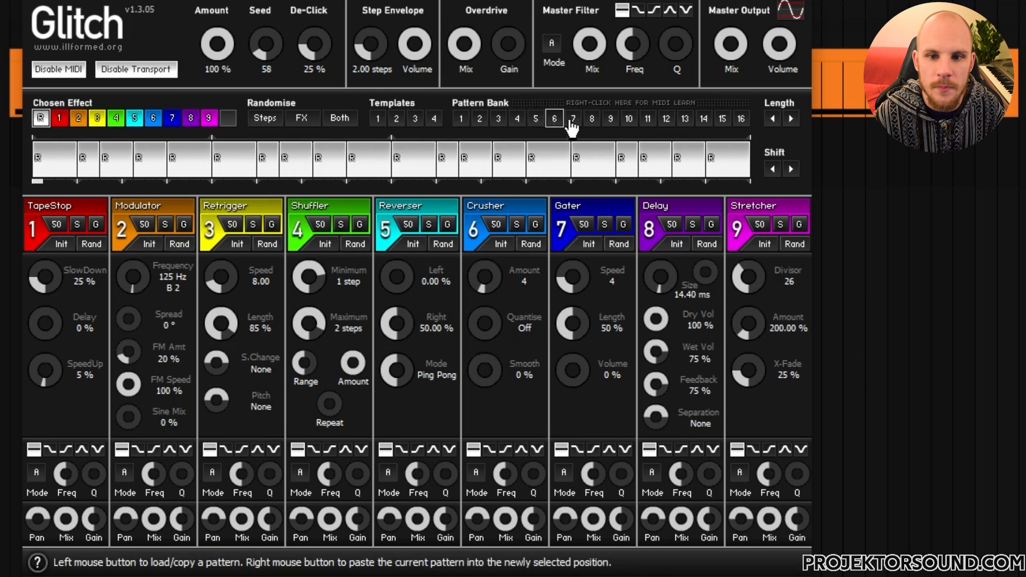
left_click(573, 121)
left_click(591, 121)
left_click(611, 121)
left_click(629, 121)
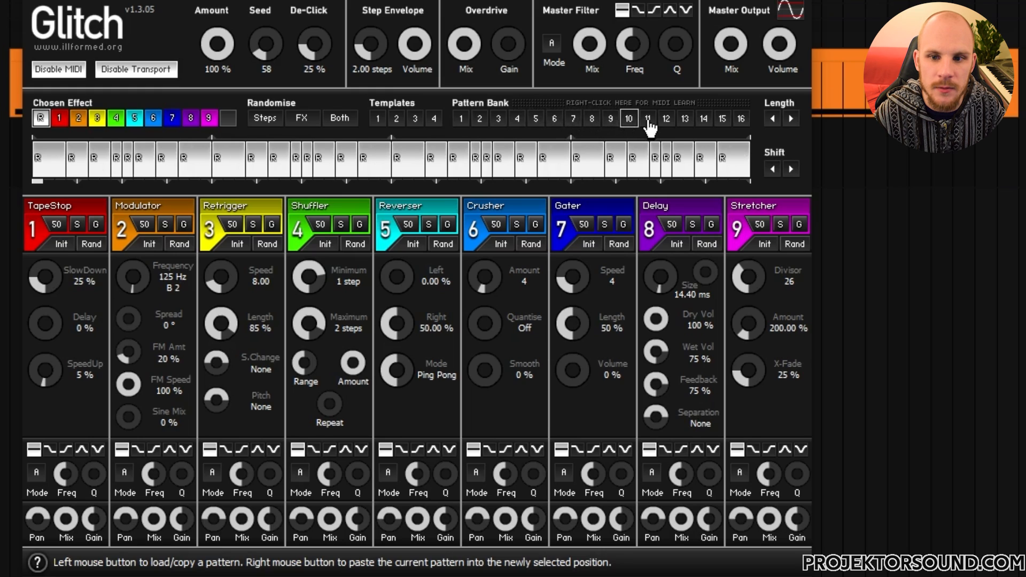
left_click(648, 121)
left_click(666, 121)
left_click(685, 118)
left_click(705, 118)
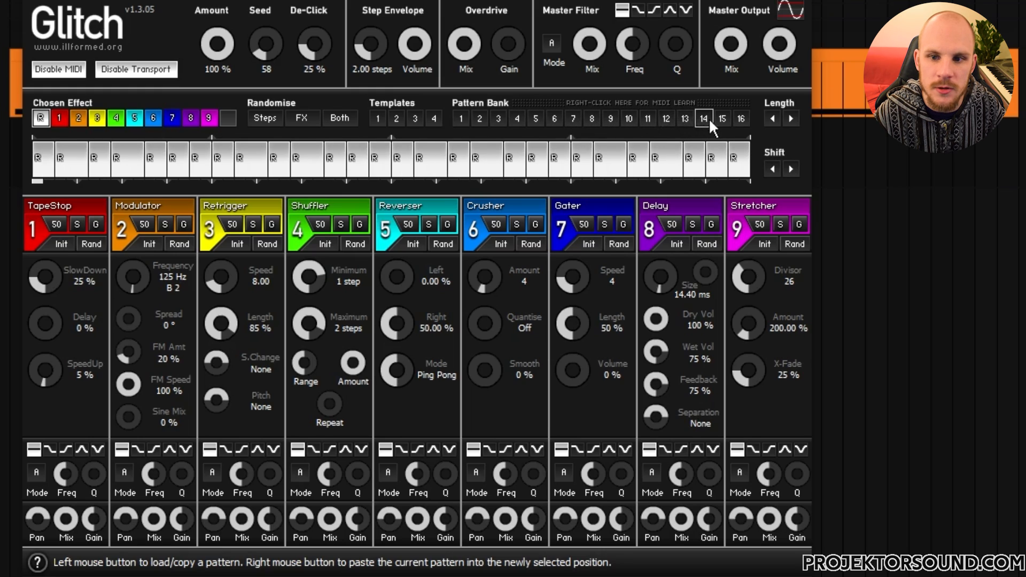
left_click(723, 118)
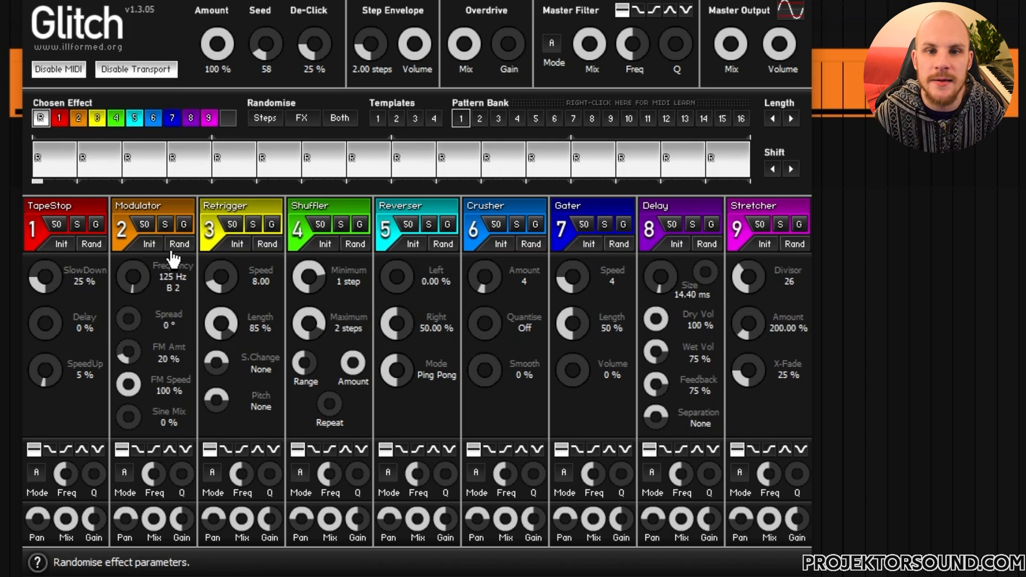
Assign Modulator to the first step of pattern 1, Retrigger to the second and Reverser to the third
left_click(141, 213)
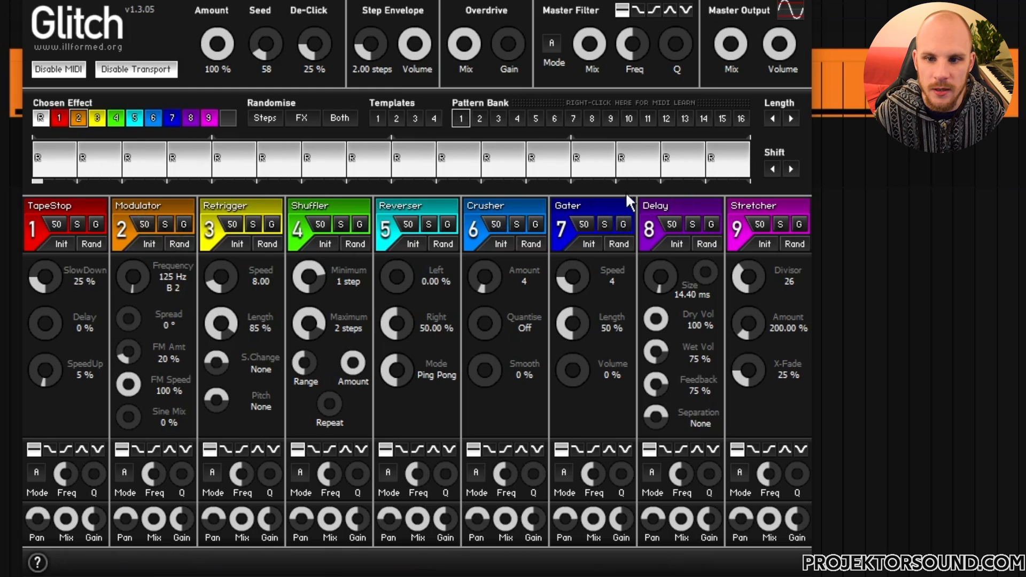
left_click(45, 163)
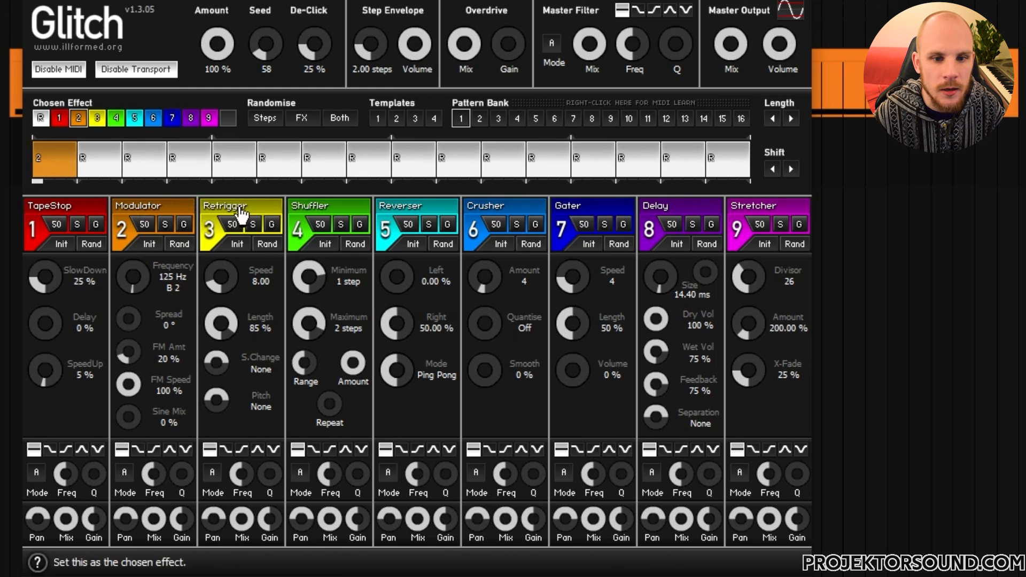
left_click(230, 212)
left_click(97, 163)
left_click(398, 219)
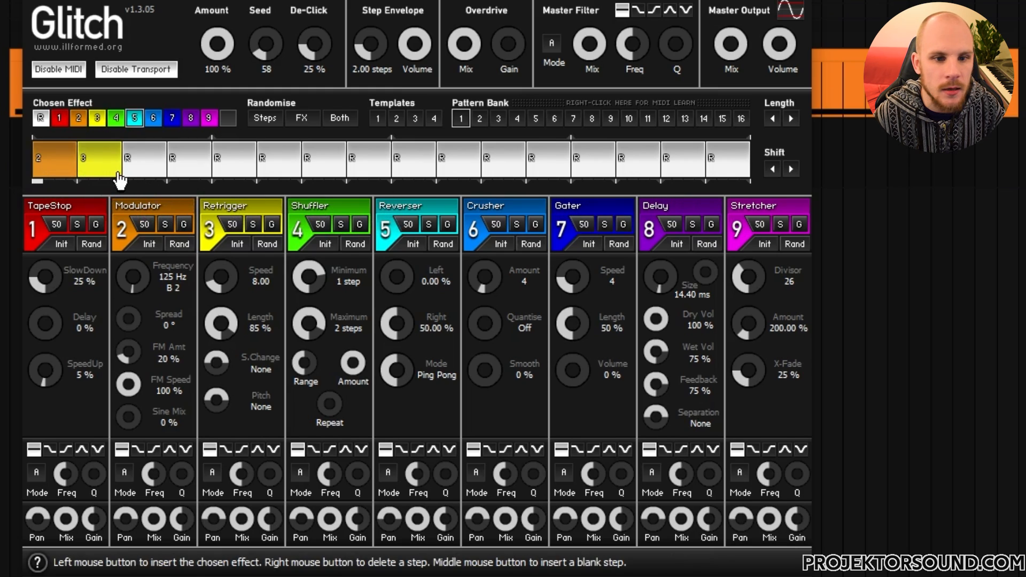
left_click(128, 170)
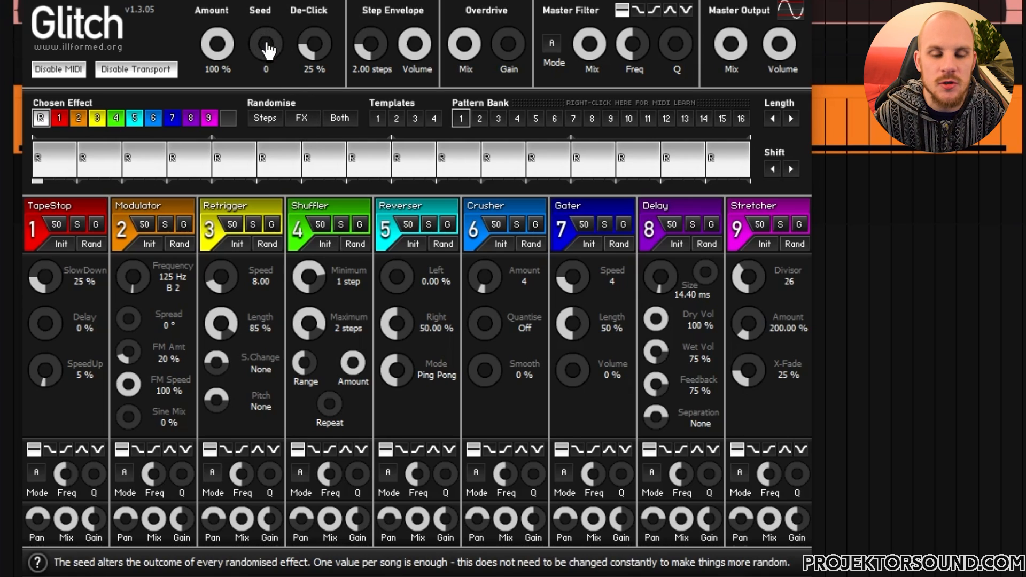
Randomise only the effects of pattern 1 several times, keeping its step positions
left_click(303, 121)
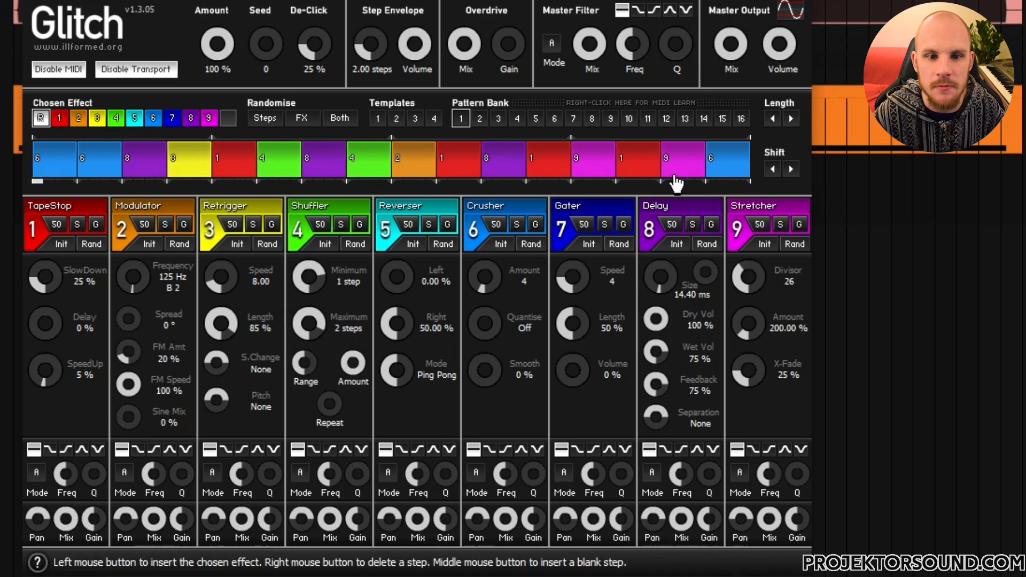
left_click(302, 123)
left_click(303, 123)
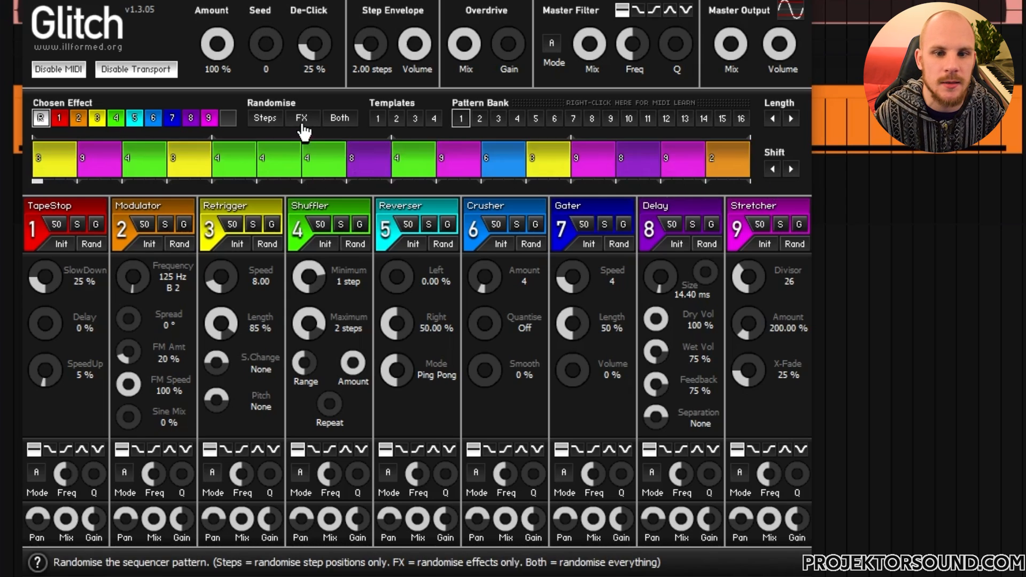
left_click(302, 124)
left_click(302, 123)
left_click(303, 124)
left_click(303, 124)
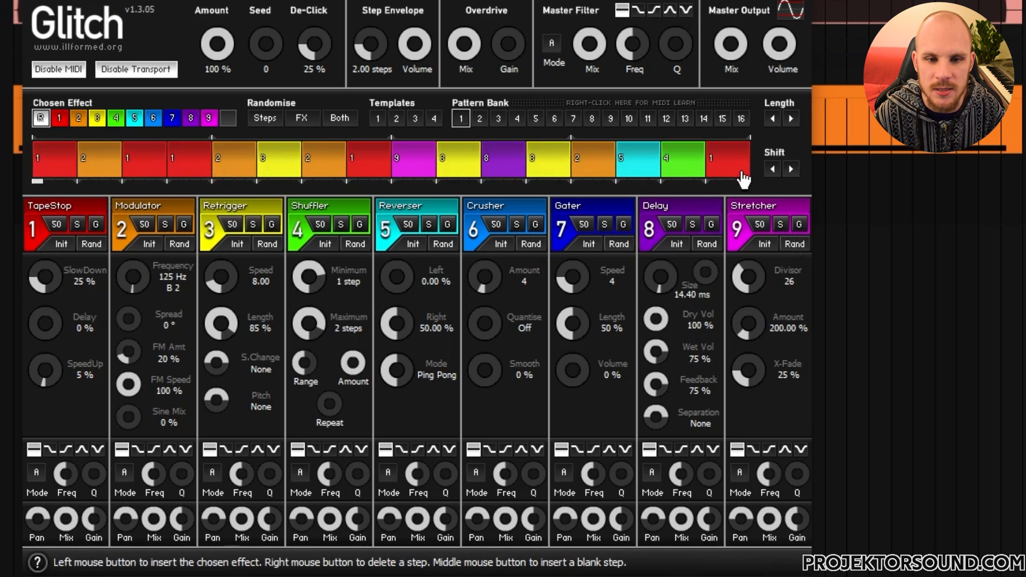
Randomise the step positions of pattern 1 several times, and also randomise steps and effects together
left_click(265, 121)
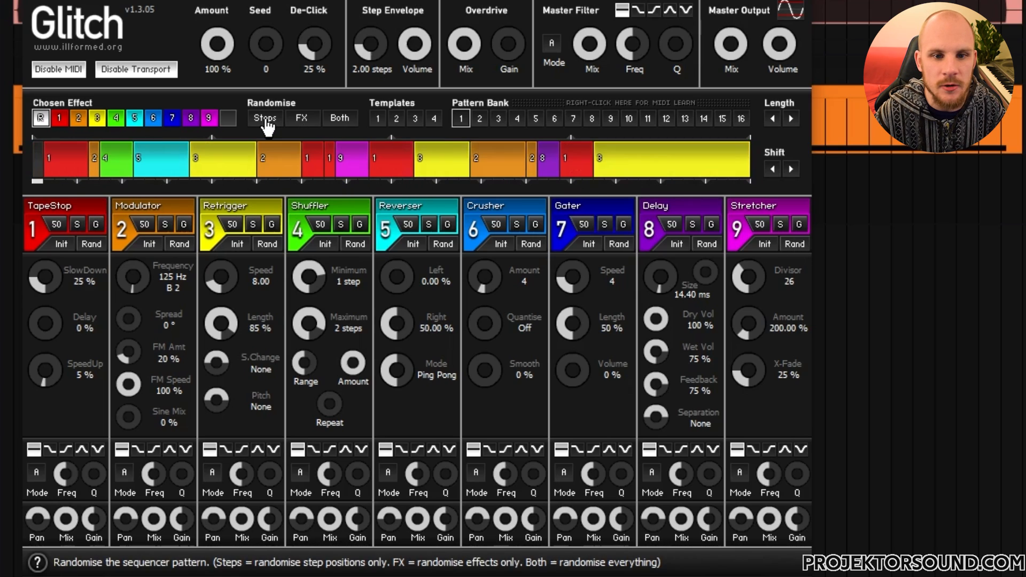
left_click(340, 120)
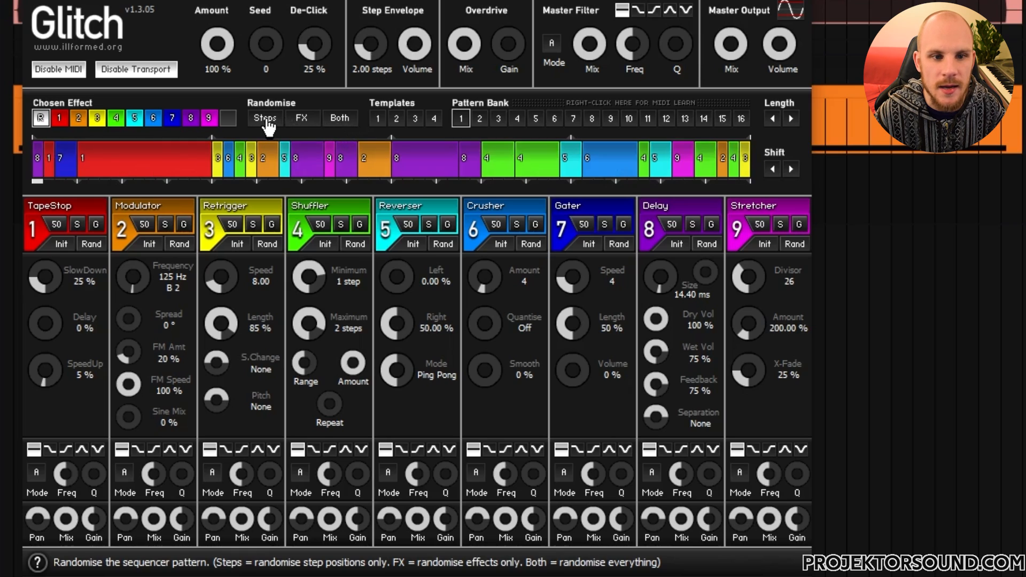
left_click(265, 121)
left_click(266, 121)
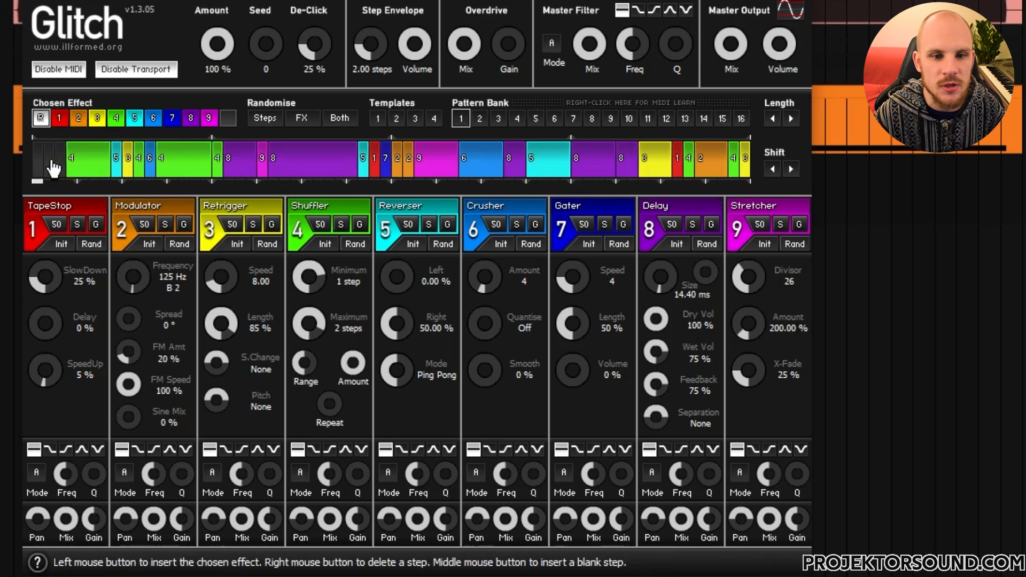
left_click(264, 119)
left_click(341, 122)
left_click(341, 122)
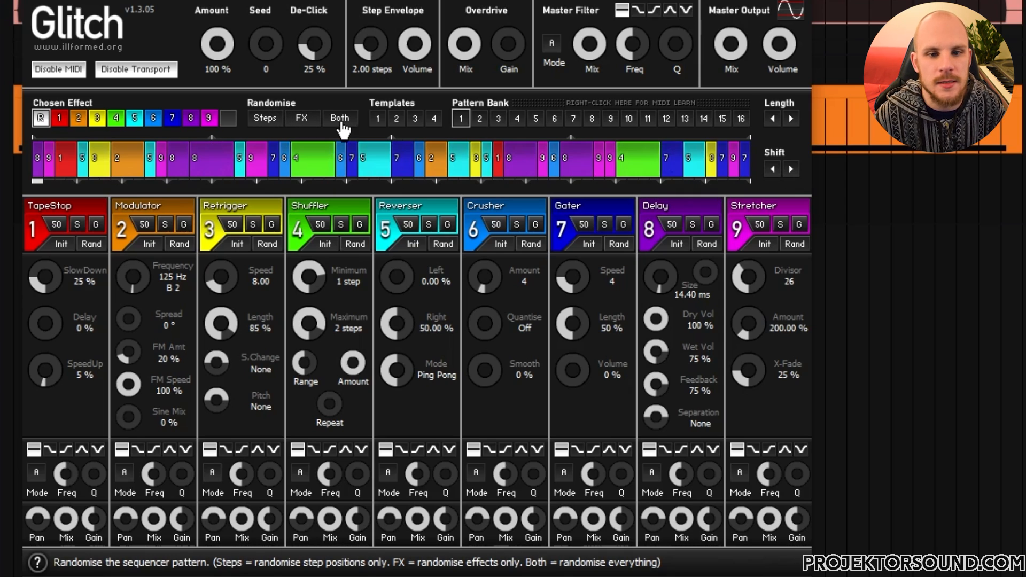
left_click(340, 122)
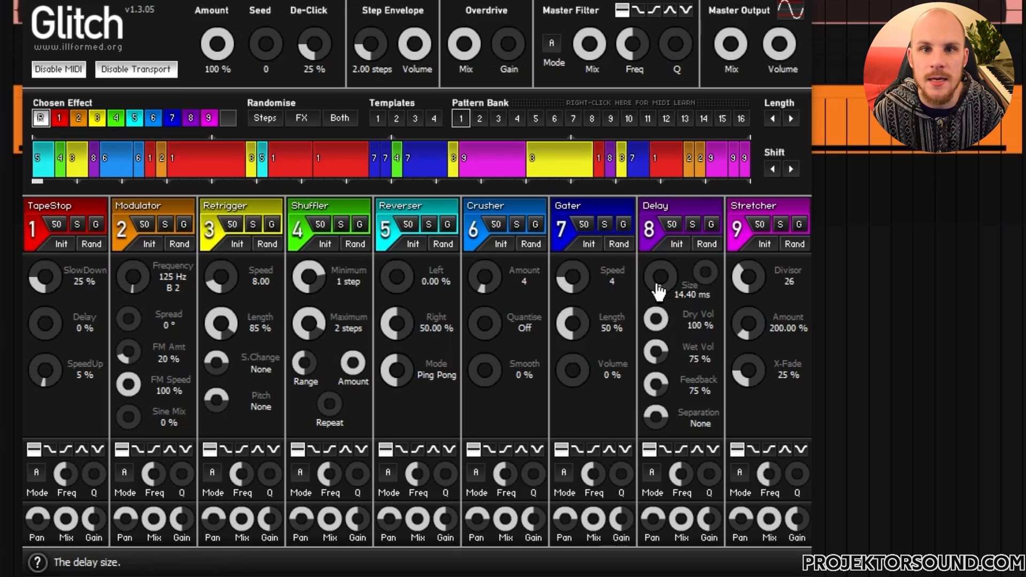
left_click(449, 576)
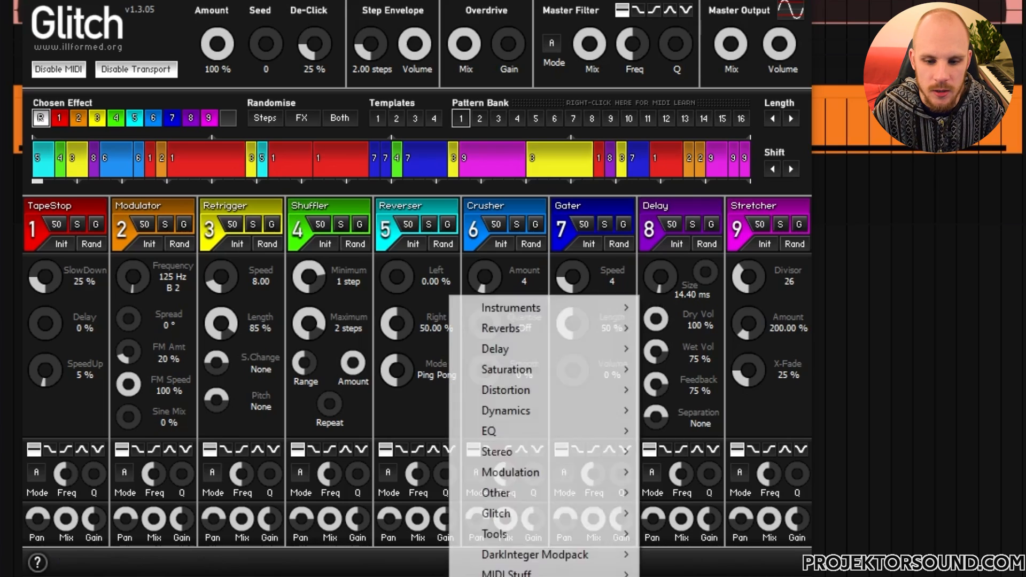
left_click(449, 576)
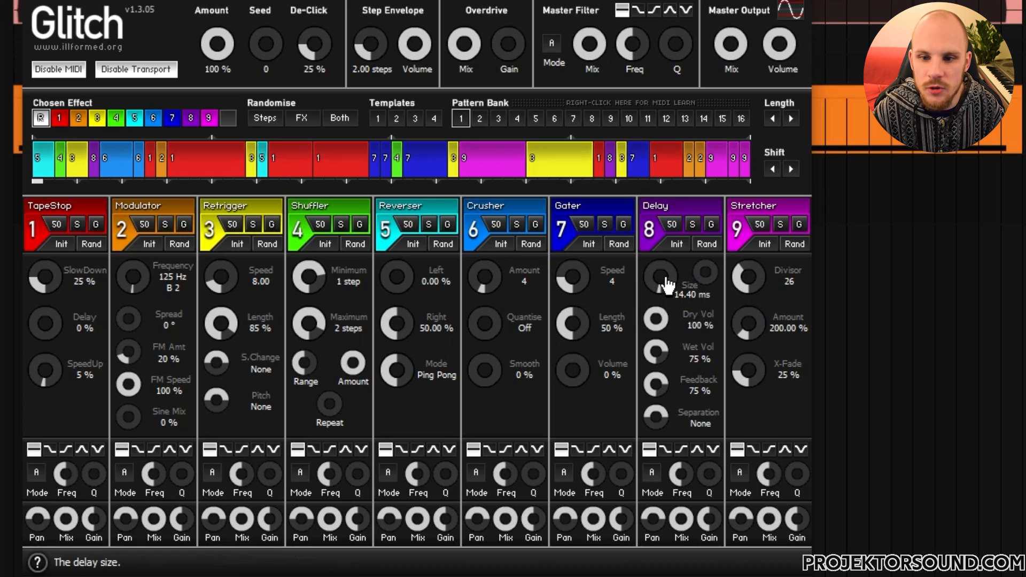
Set the Delay effect's size to 17.15 ms and try the smaller size knob beside it
left_click_drag(665, 292, 665, 270)
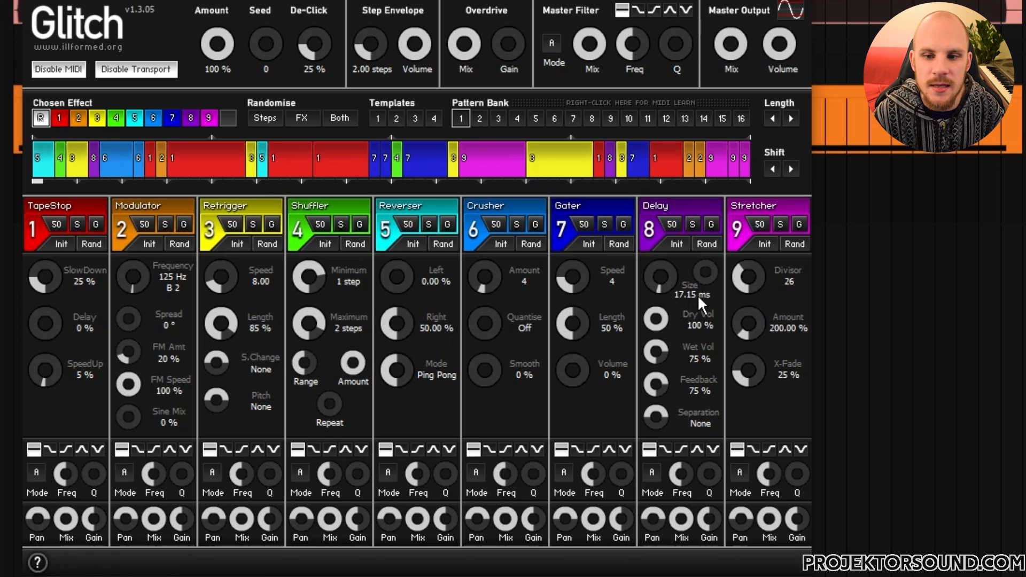
left_click_drag(705, 272, 705, 274)
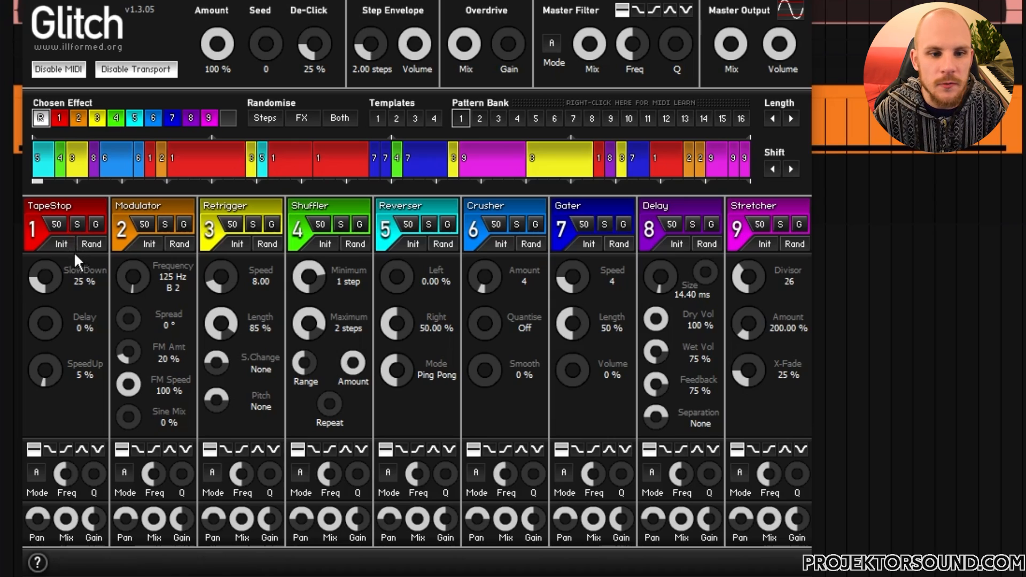
Set TapeStop's probability of being chosen at random to 59
left_click_drag(57, 225, 58, 213)
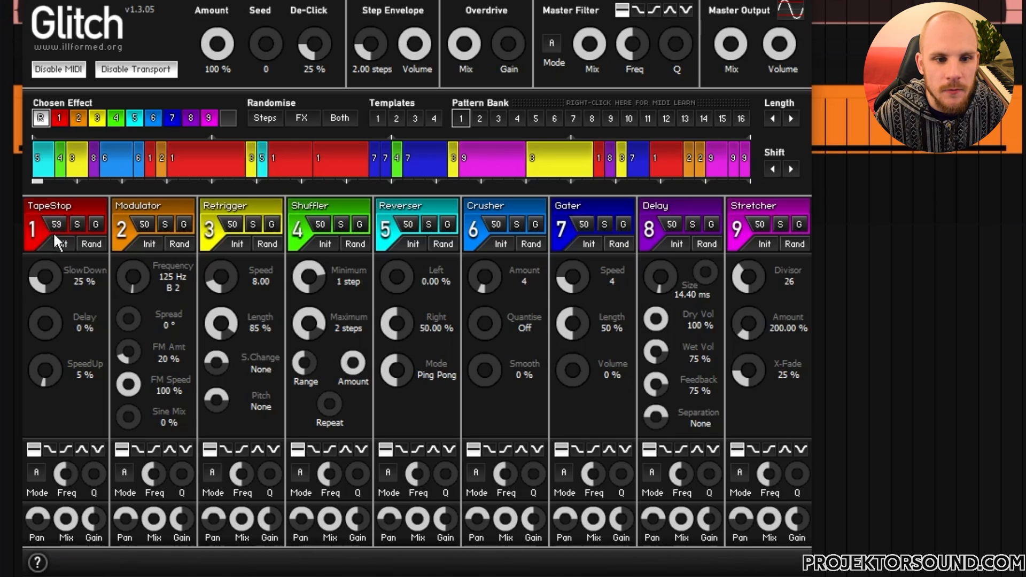
Fill every step of pattern 1 with the Random effect, and delete all of its steps
left_click_drag(38, 160, 814, 154)
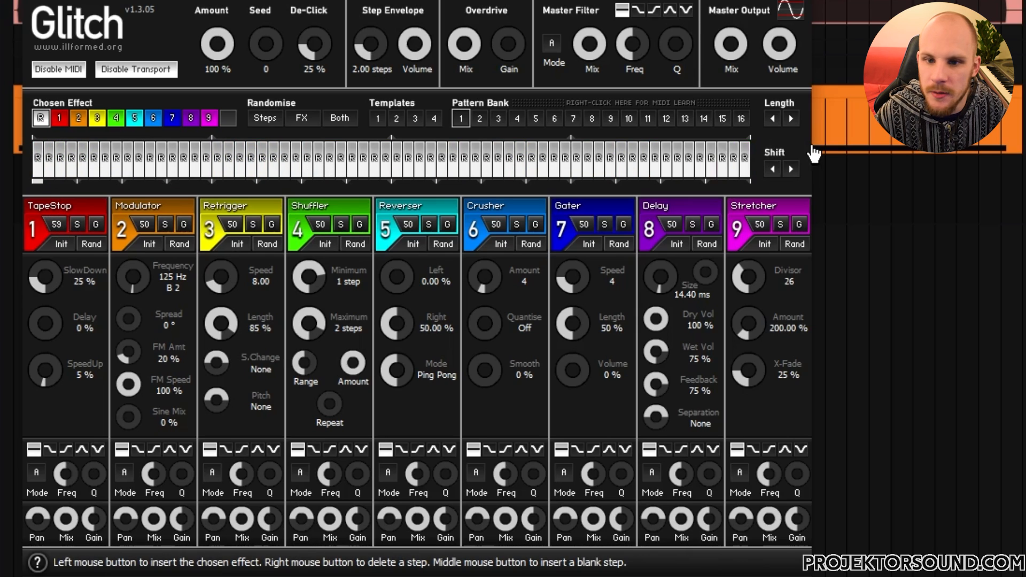
left_click_drag(745, 175, 8, 164)
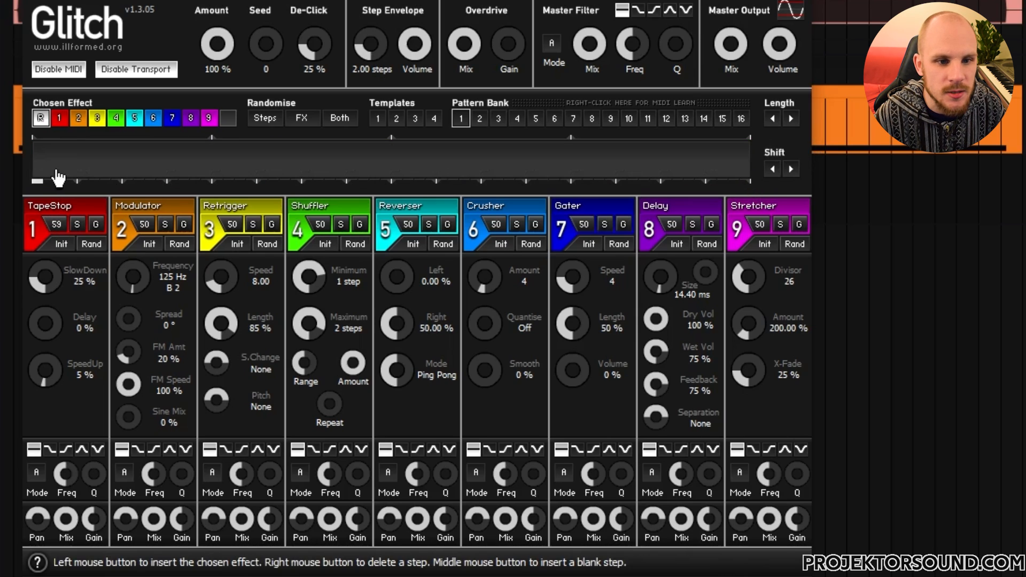
In pattern 2, set the effect probabilities to TapeStop 88, Shuffler 0, Gater 0, Delay 87 and Stretcher 20
left_click(479, 118)
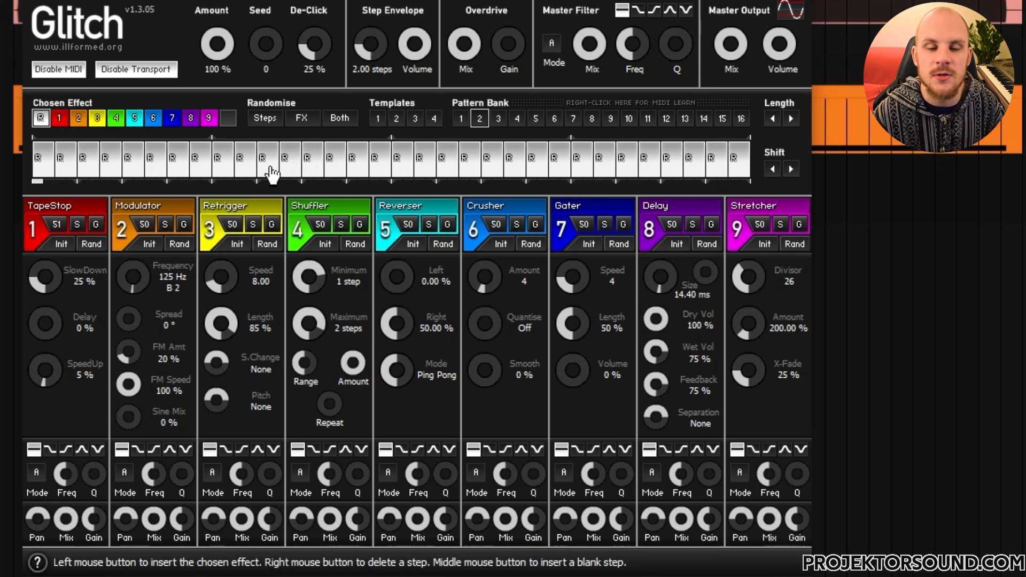
left_click_drag(56, 224, 56, 204)
left_click_drag(321, 223, 321, 249)
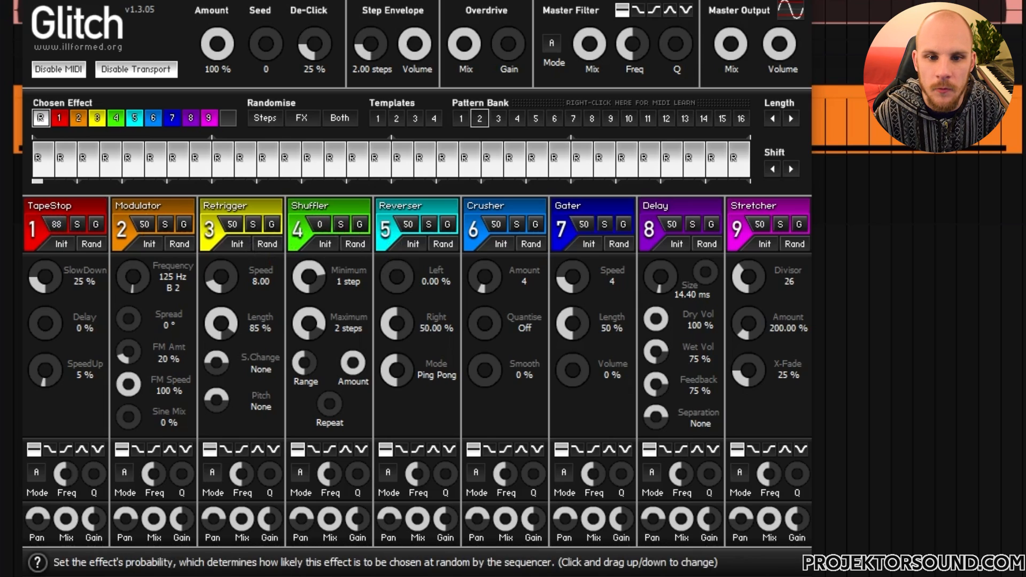
left_click_drag(588, 224, 588, 251)
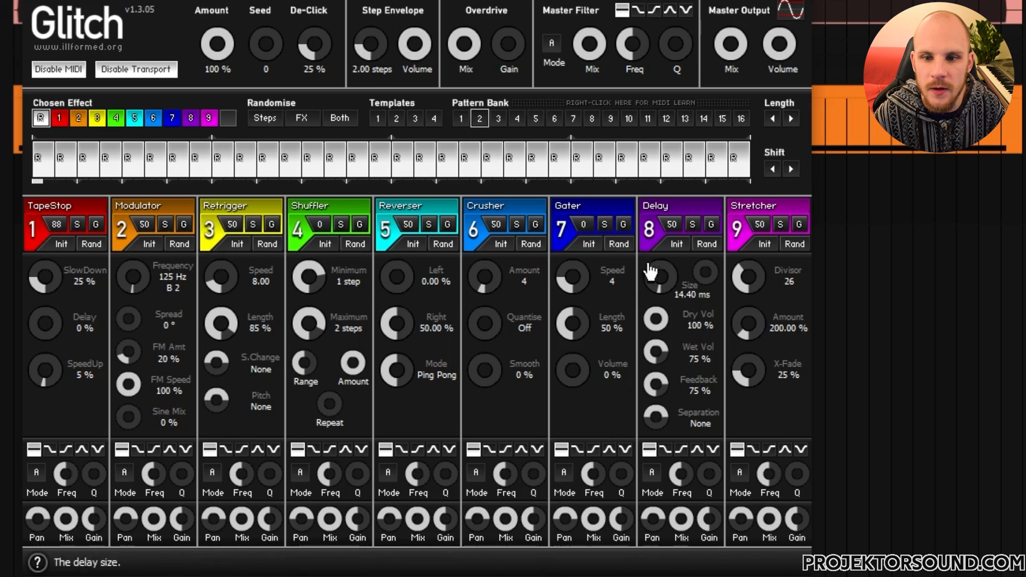
left_click_drag(672, 224, 672, 204)
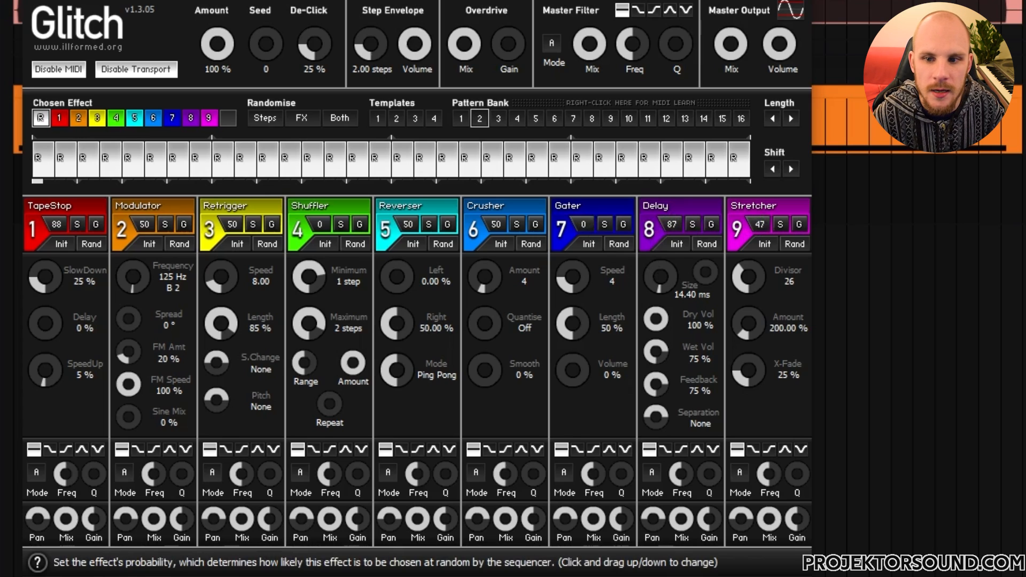
left_click_drag(759, 224, 760, 241)
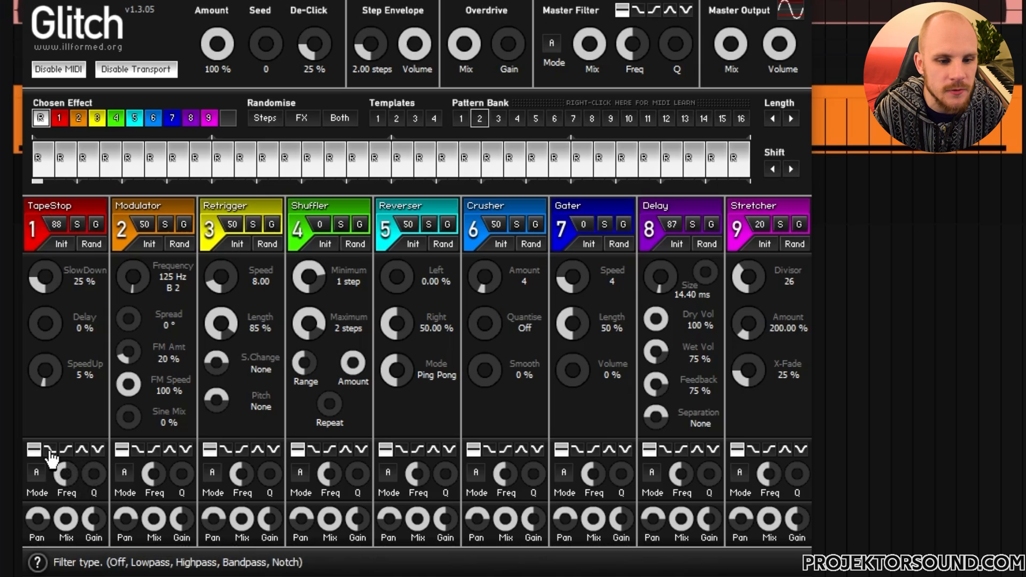
Set the TapeStop effect's filter type to Highpass
left_click(66, 449)
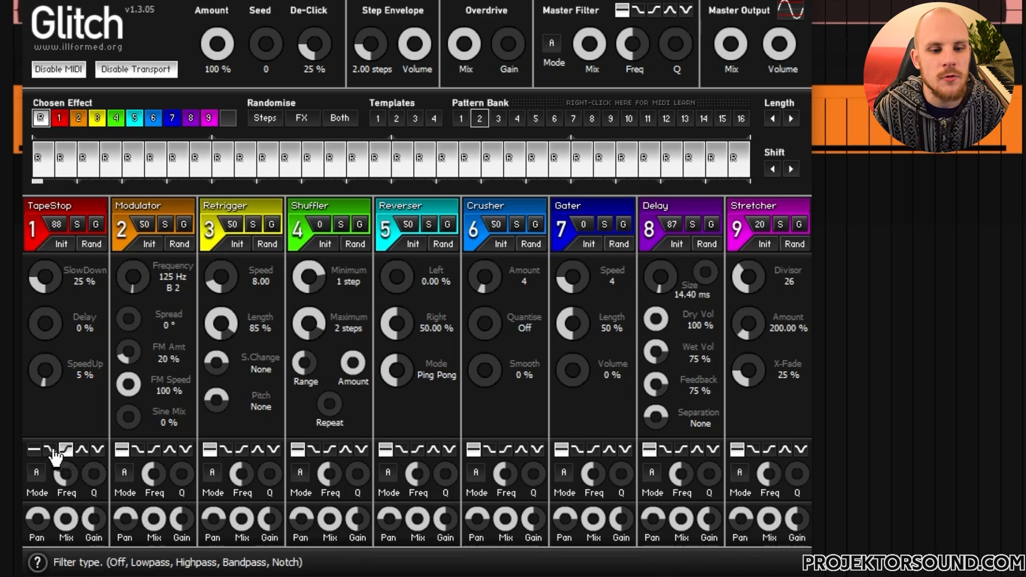
Try the Bandpass and Notch filter types and mode B on the TapeStop effect, and switch its filter off in mode A
left_click(81, 449)
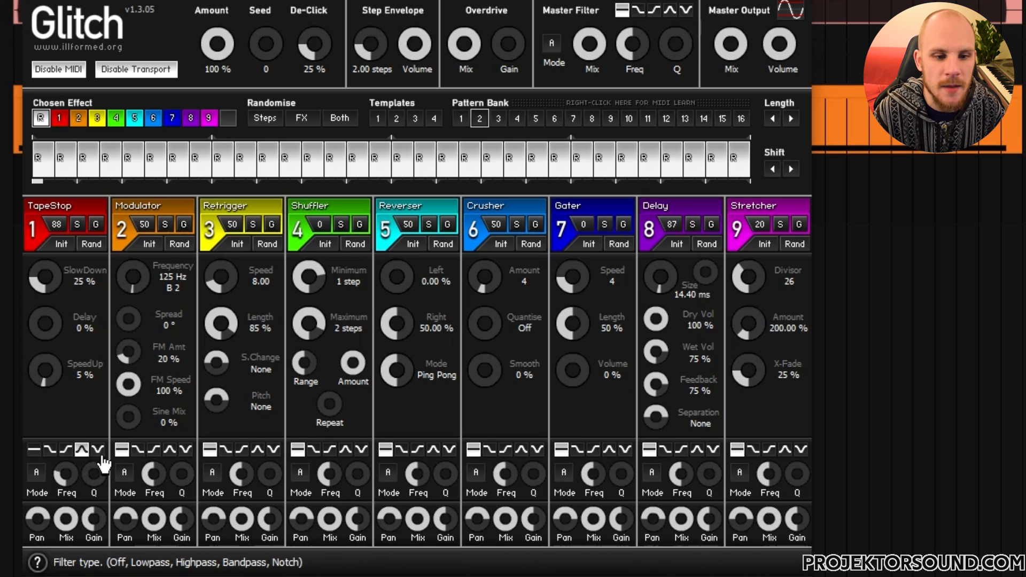
left_click(97, 449)
left_click(98, 451)
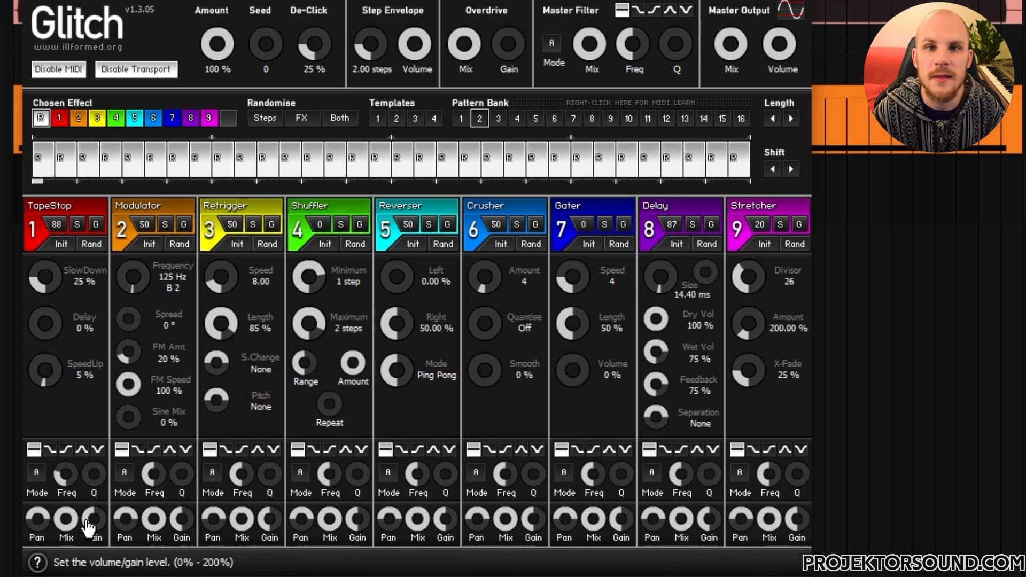
left_click(37, 473)
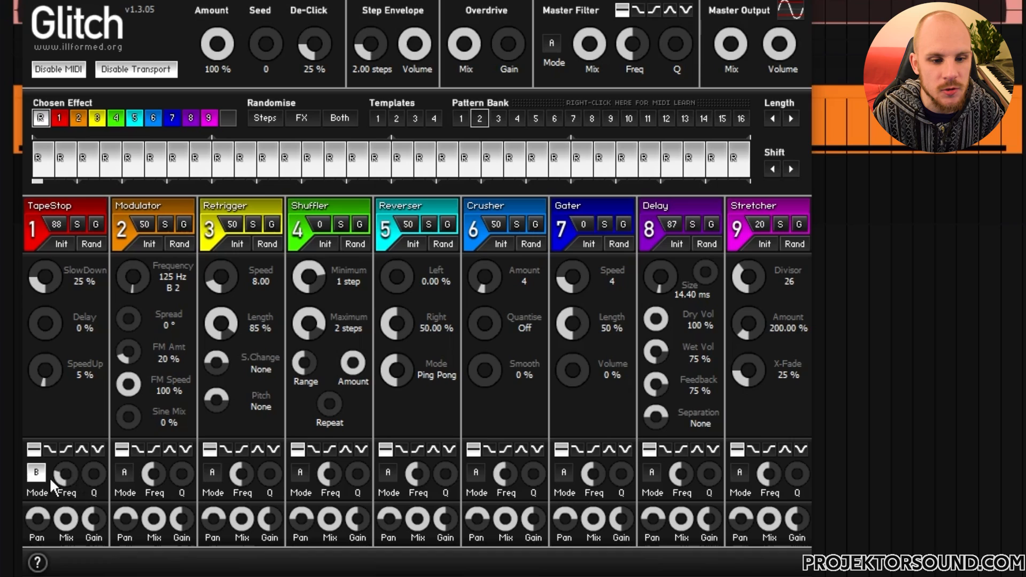
left_click(38, 475)
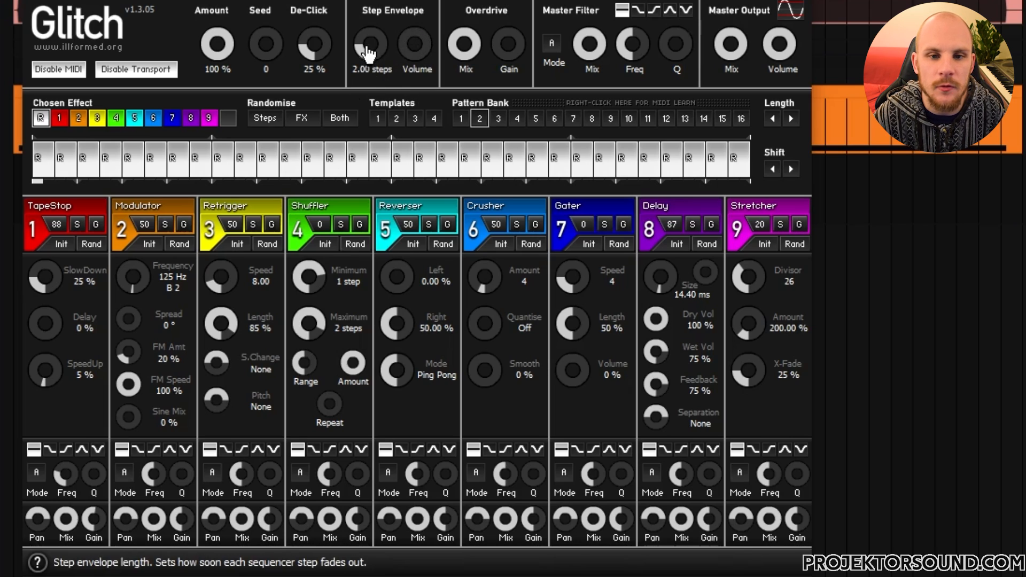
Set the step envelope's length to 0.76 steps and try out the overdrive gain
left_click_drag(370, 45, 370, 37)
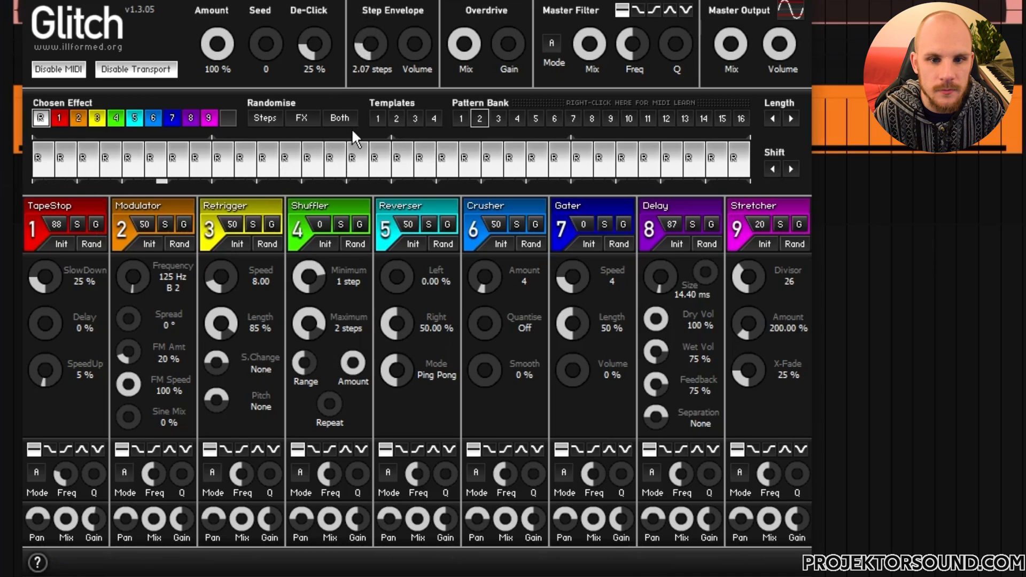
mouse_move(348, 67)
left_mouse_down()
mouse_move(348, 55)
mouse_move(348, 71)
left_mouse_up()
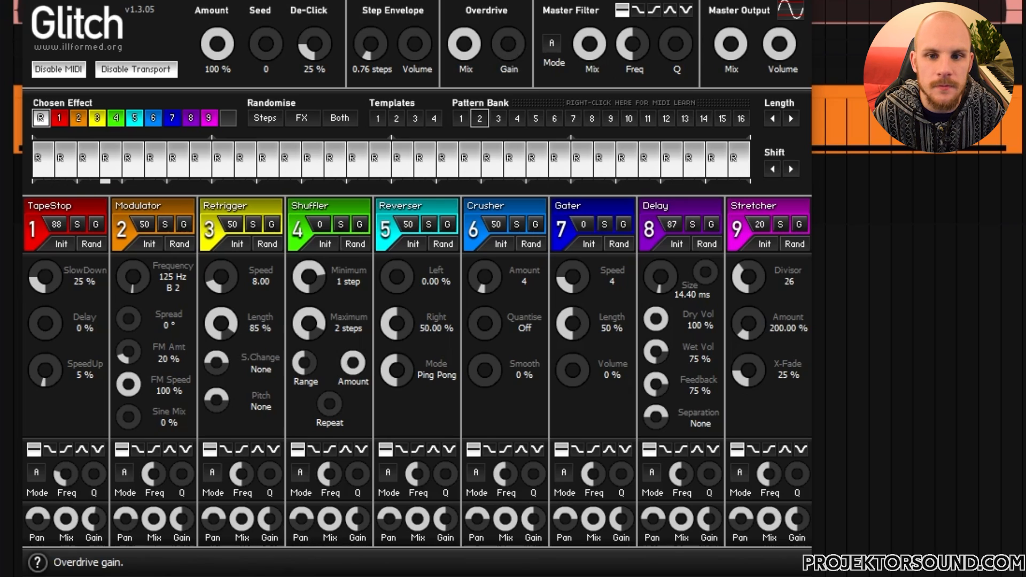
left_click_drag(508, 44, 508, 6)
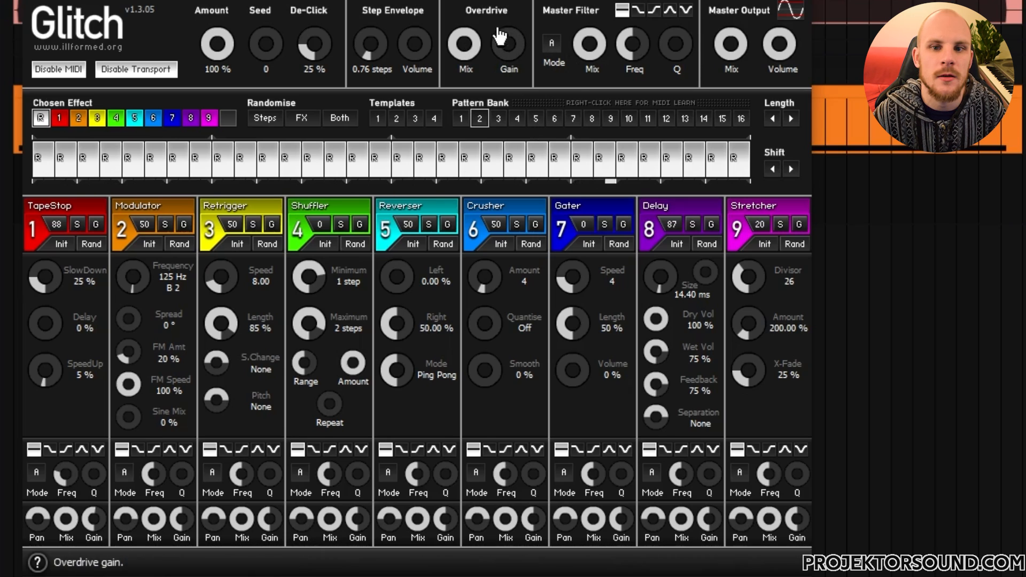
Try out the master output volume, and set the master filter type to Notch
mouse_move(779, 47)
left_mouse_down()
mouse_move(779, 63)
mouse_move(779, 38)
left_mouse_up()
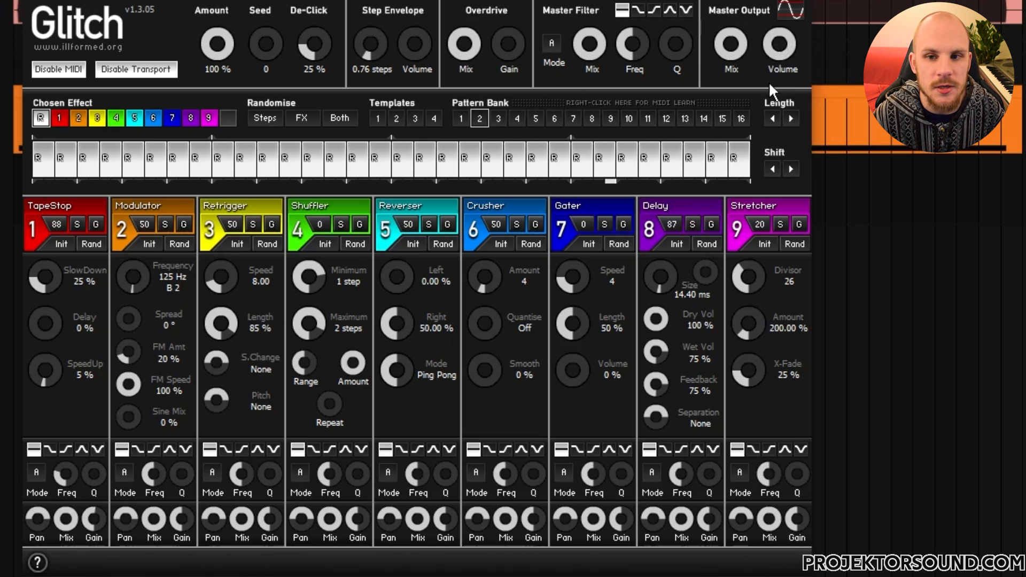
left_click(654, 10)
left_click(671, 12)
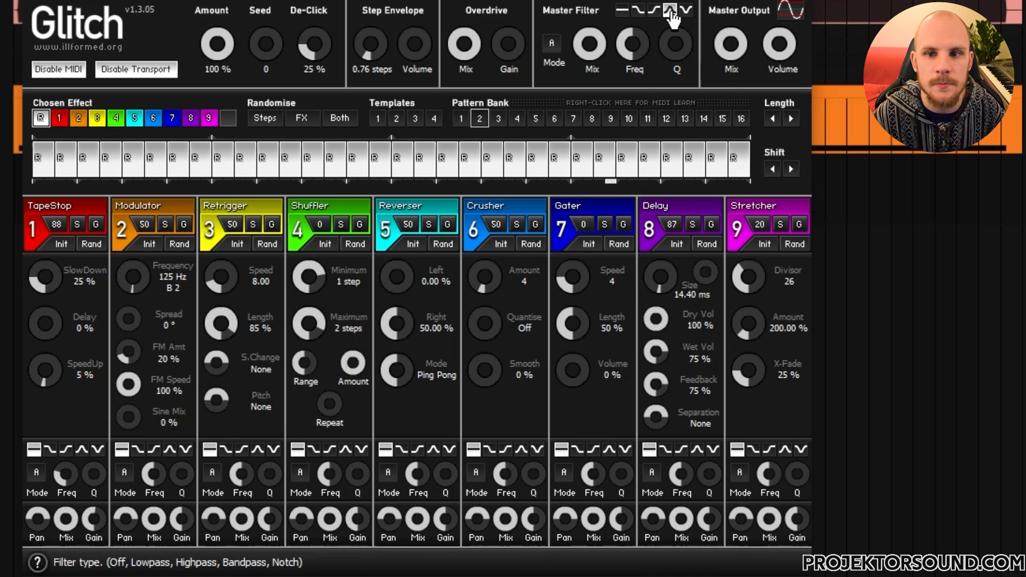
left_click(687, 11)
mouse_move(590, 44)
left_mouse_down()
mouse_move(589, 81)
mouse_move(590, 44)
left_mouse_up()
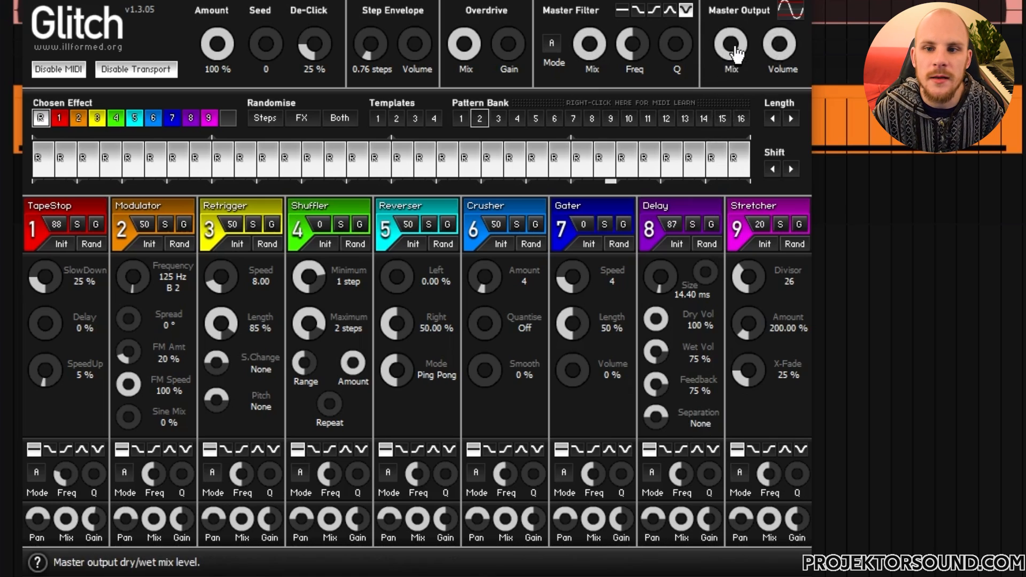
Try out the master output's dry/wet mix and cycle its clipping mode
mouse_move(731, 44)
left_mouse_down()
mouse_move(731, 72)
mouse_move(737, 52)
left_mouse_up()
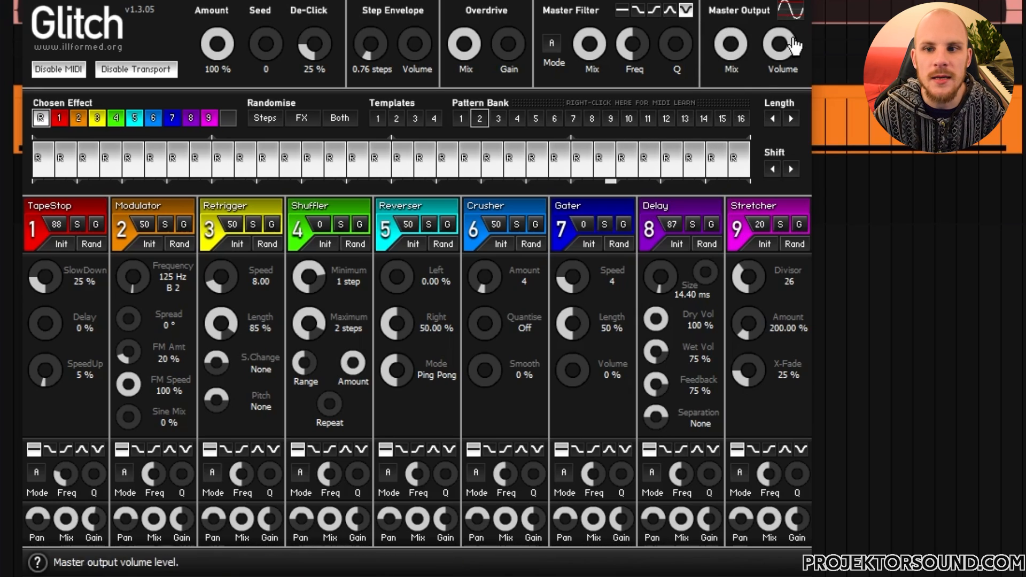
left_click(794, 19)
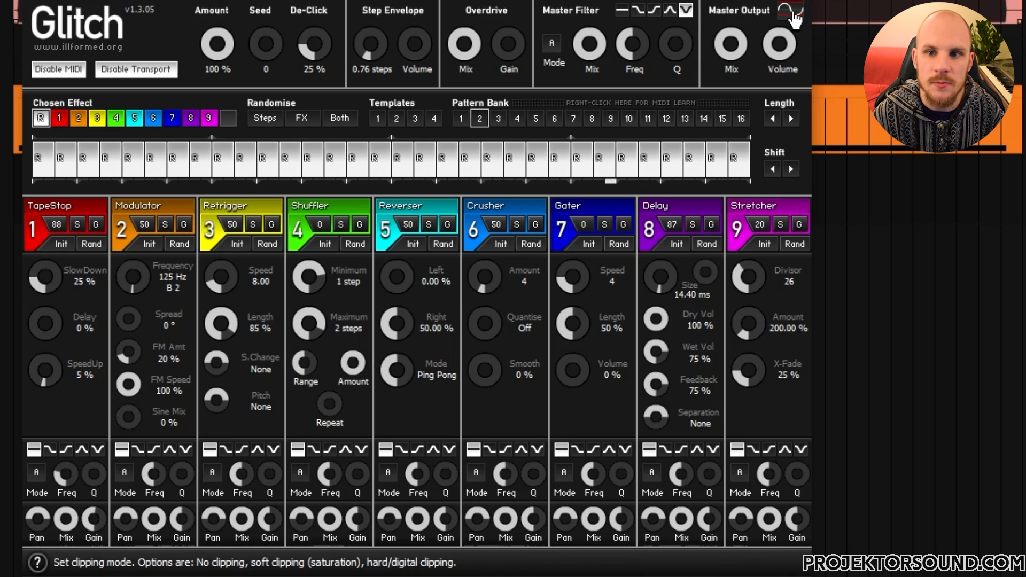
left_click(794, 19)
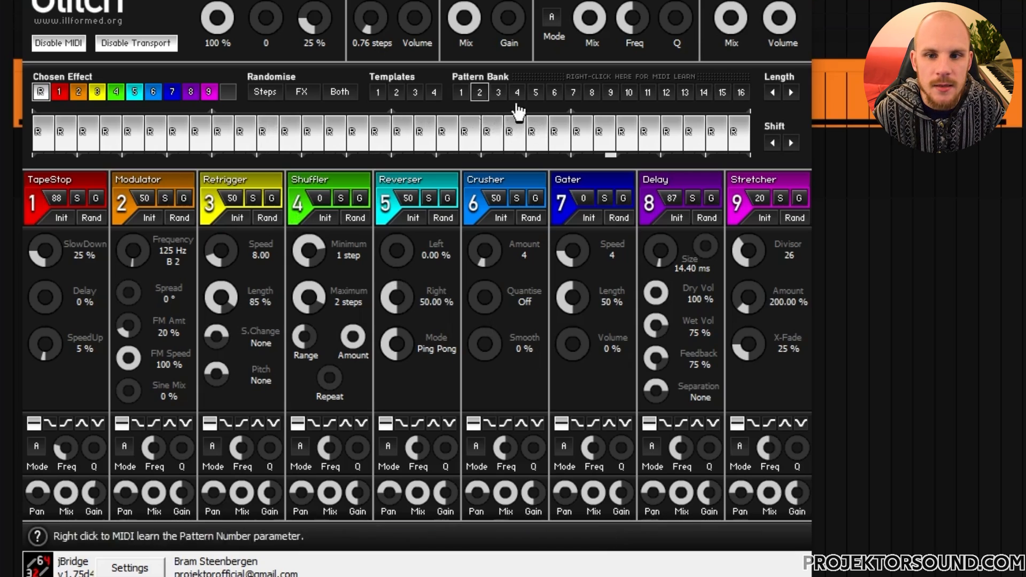
Close the current Glitch window and insert a fresh instance of dBlue Glitch
left_click(799, 1)
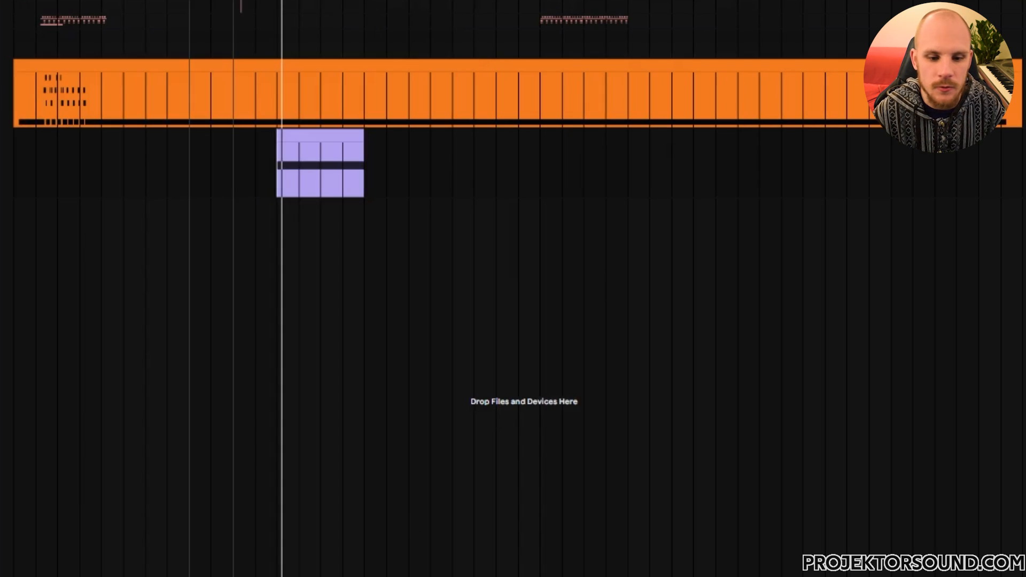
right_click(310, 220)
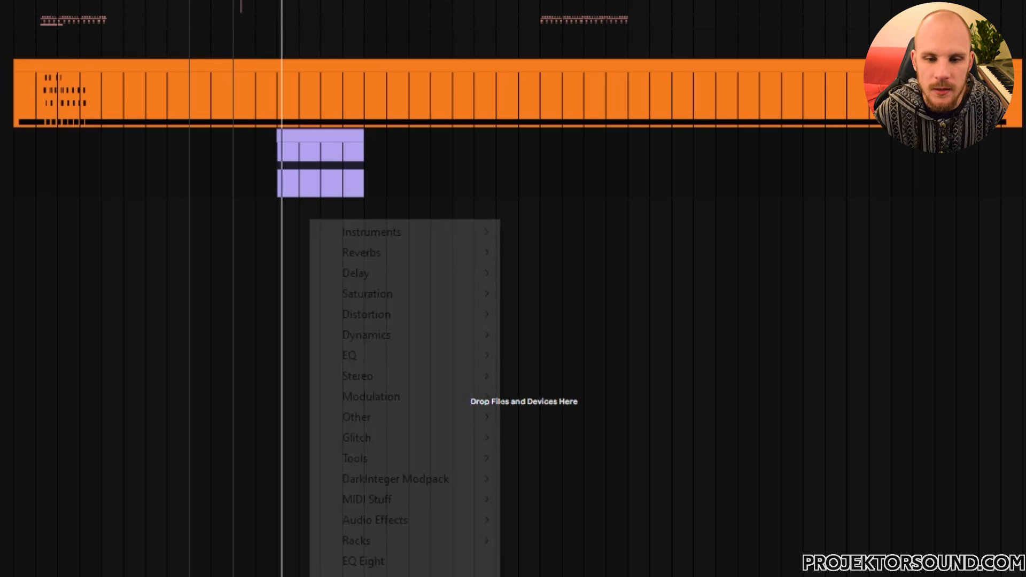
mouse_move(401, 438)
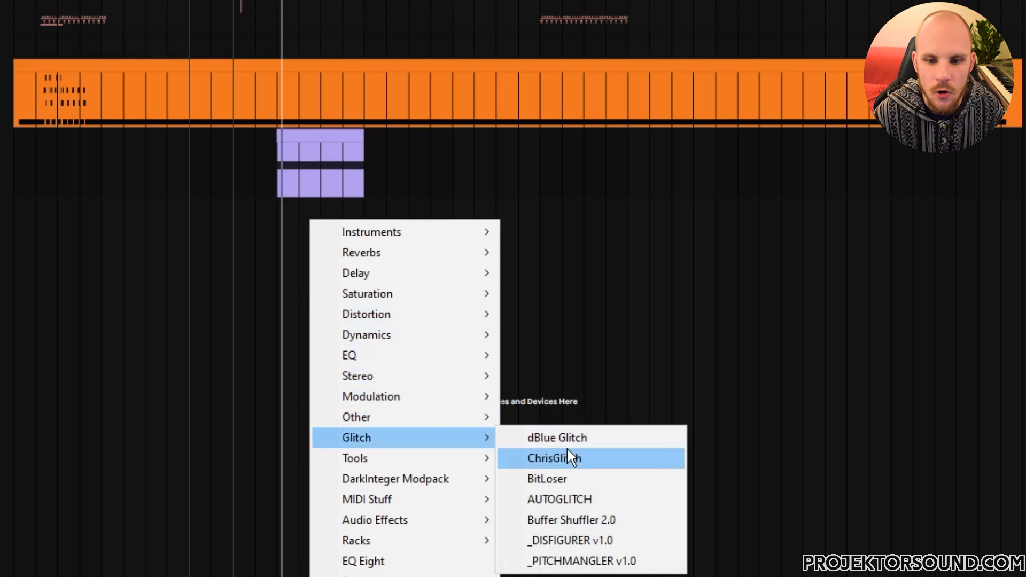
left_click(582, 439)
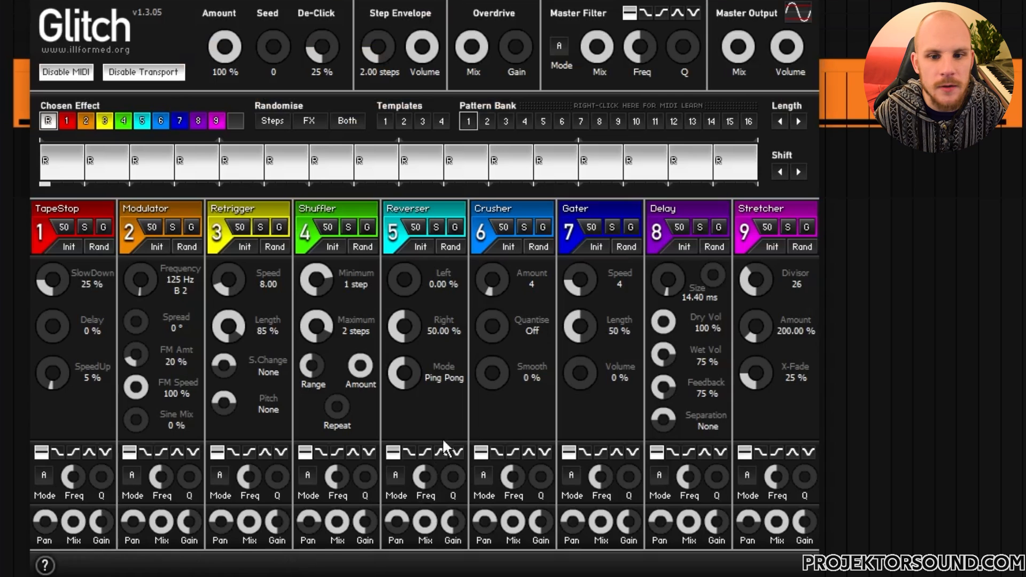
Set the random seed to 33, trying out the master output mix along the way
left_click_drag(289, 61, 289, 51)
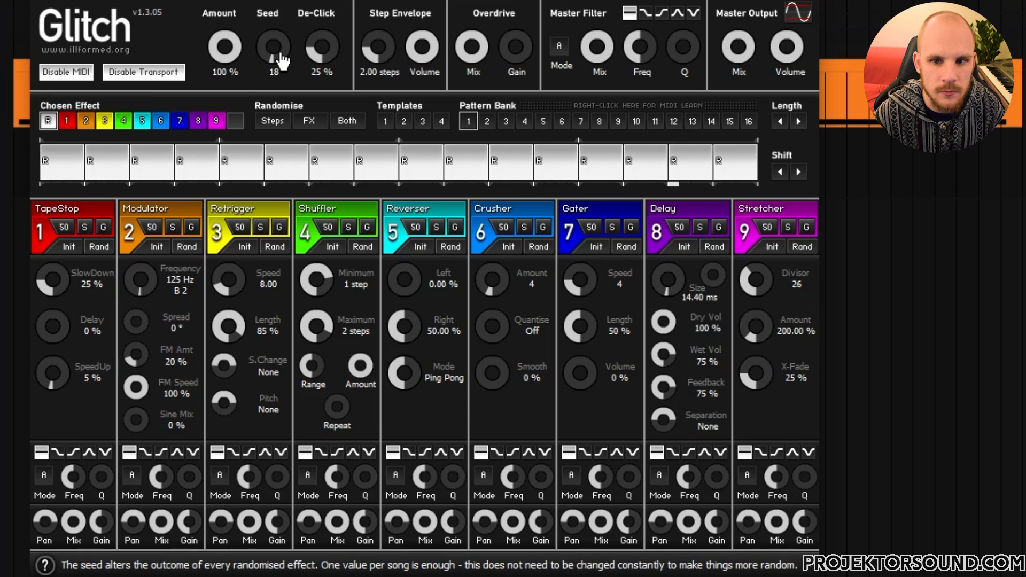
left_click_drag(282, 61, 279, 51)
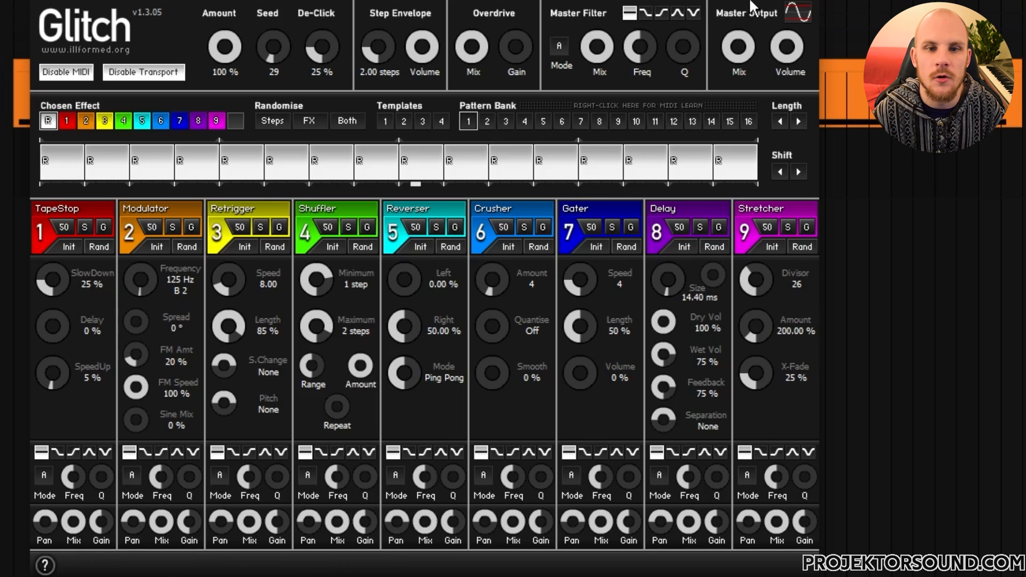
left_click_drag(737, 39, 743, 61)
double_click(742, 60)
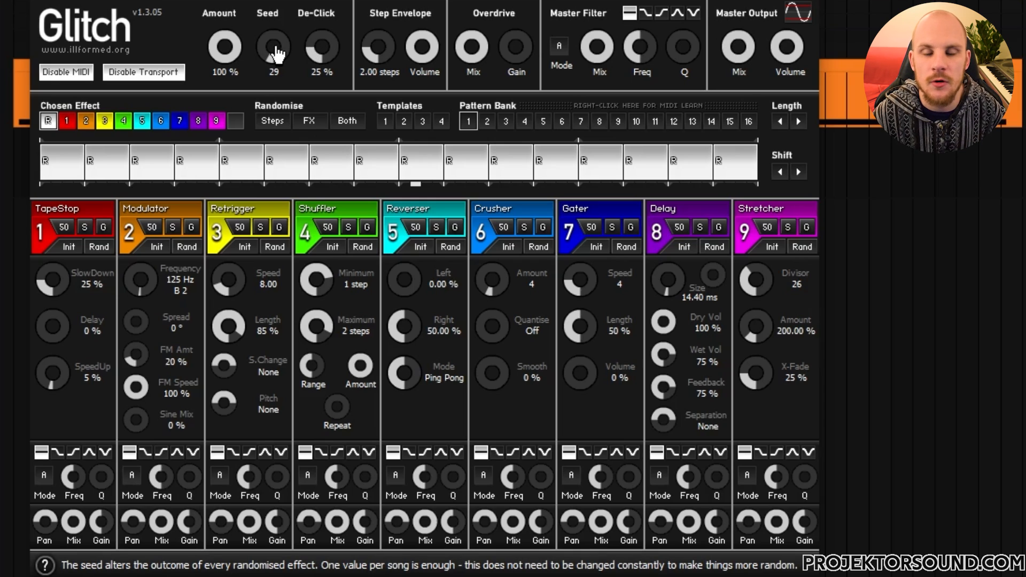
left_click_drag(276, 53, 276, 47)
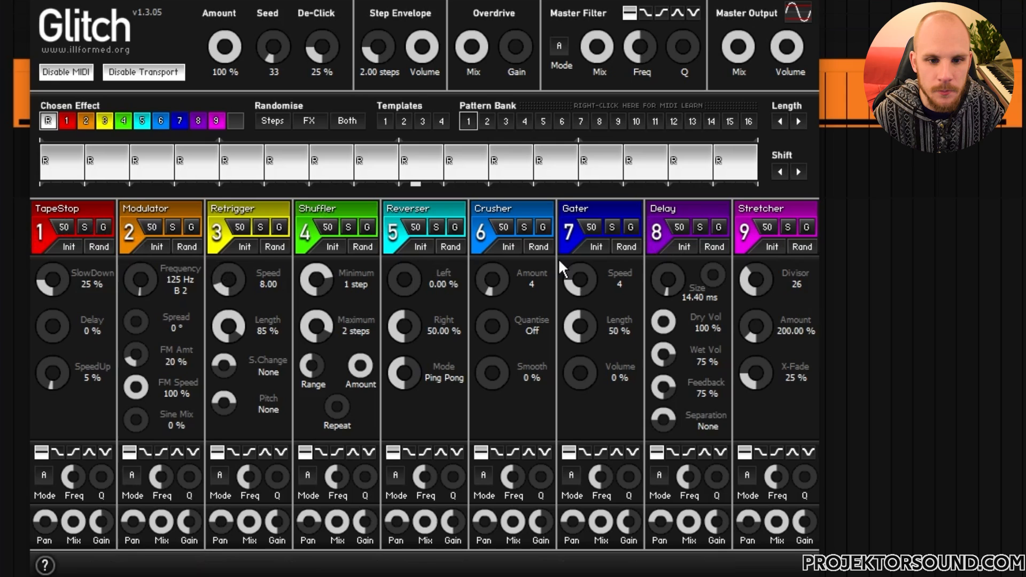
Assign Reverser, Shuffler, Gater and Delay in that order to the first four steps of pattern 1
left_click(396, 230)
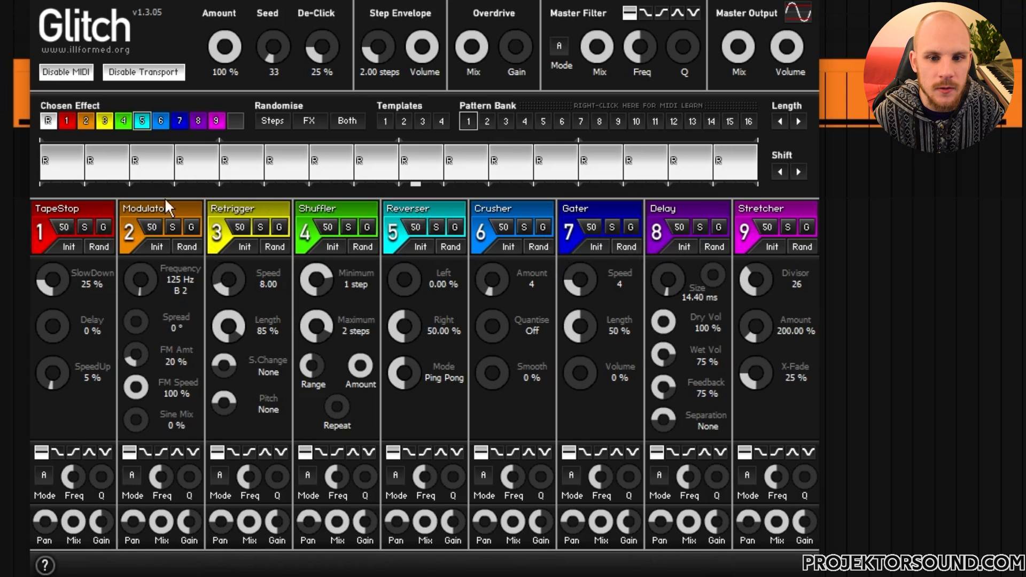
left_click(60, 167)
left_click(316, 214)
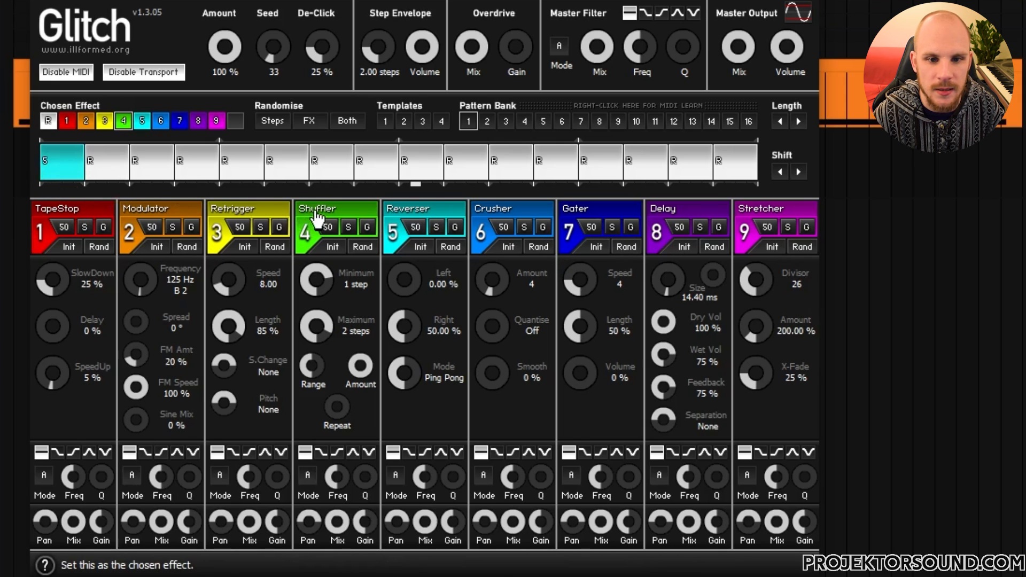
left_click(89, 172)
left_click(583, 214)
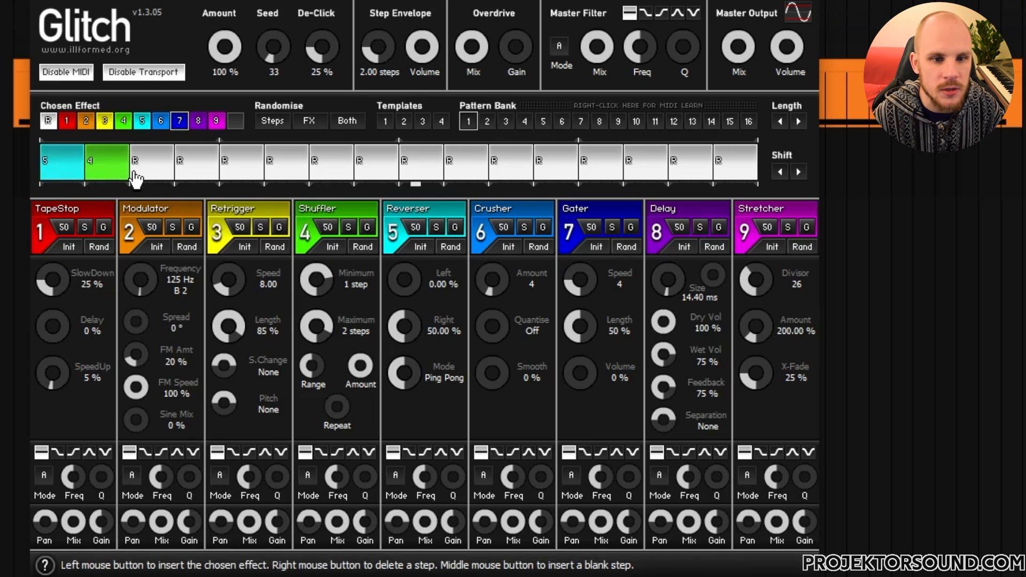
left_click(136, 172)
left_click(683, 215)
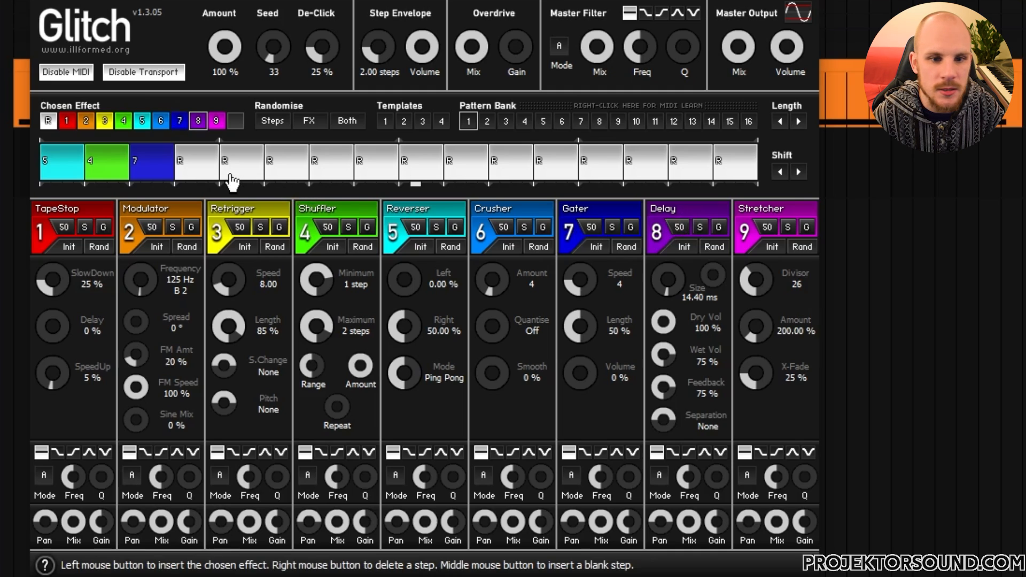
left_click(184, 172)
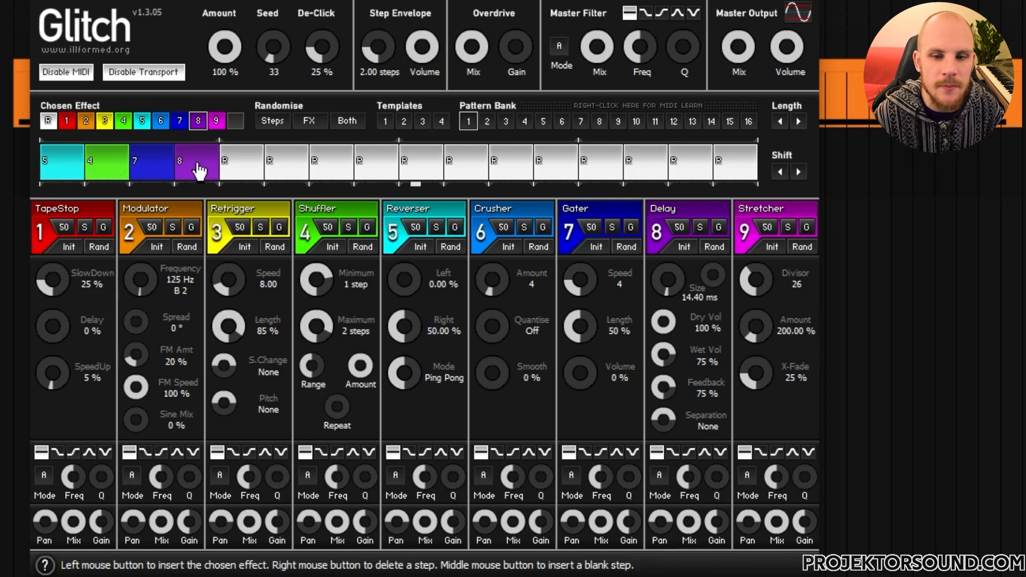
Reduce pattern 1 to a single step filled with Delay, and set the delay size to 12.40 ms
left_click_drag(785, 123, 724, 122)
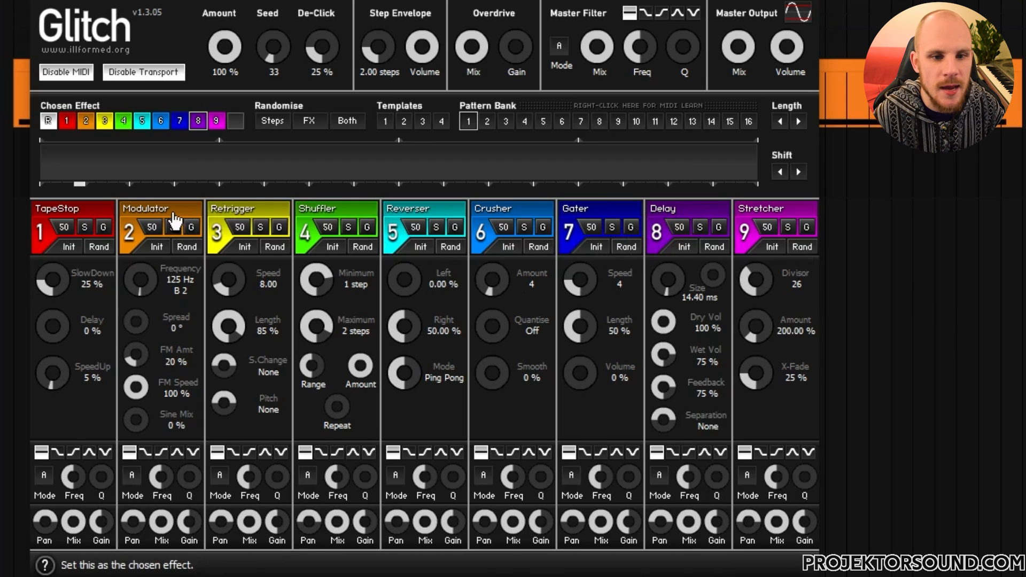
left_click(52, 171)
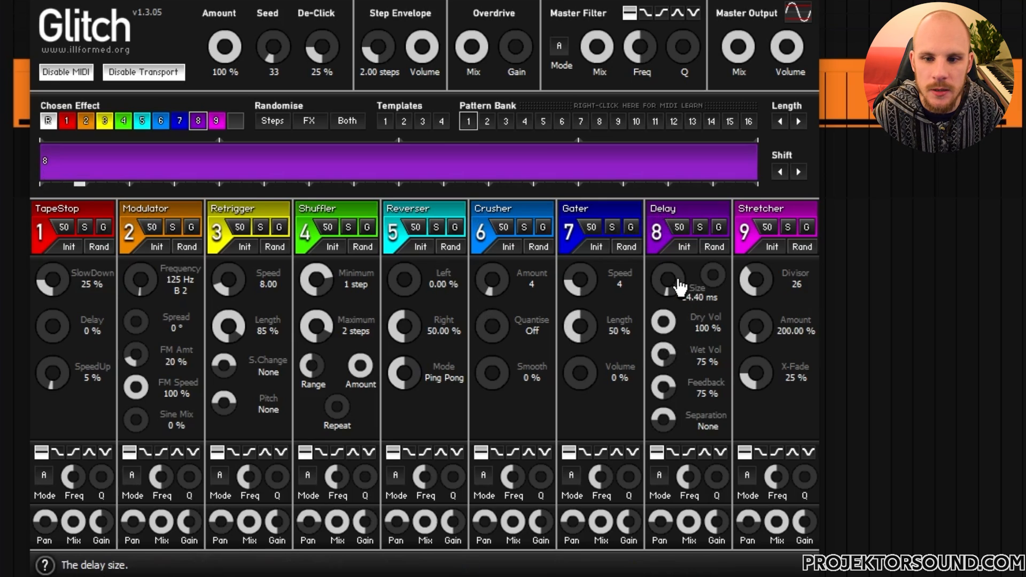
left_click_drag(667, 279, 667, 285)
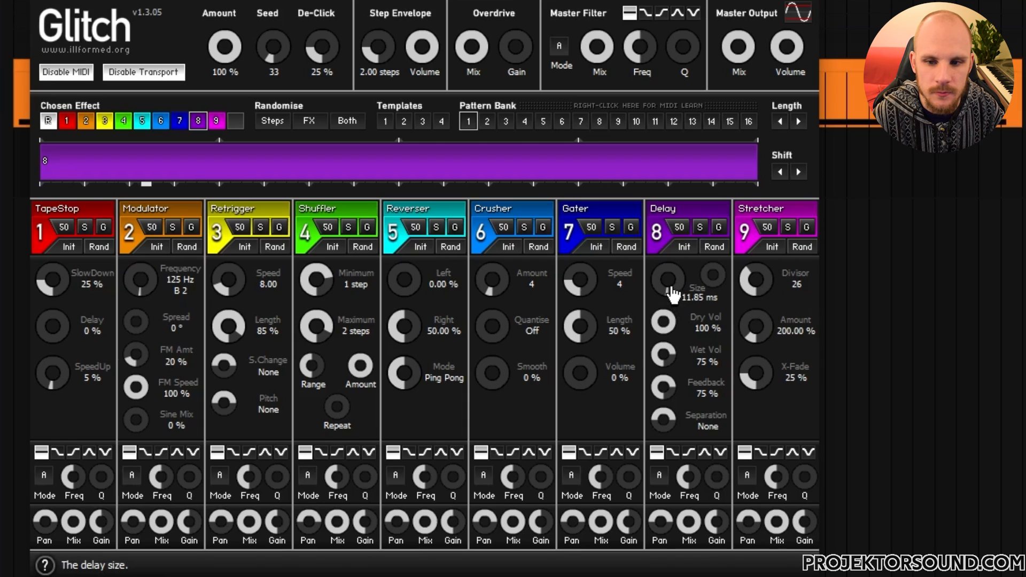
mouse_move(713, 294)
left_mouse_down()
mouse_move(713, 277)
mouse_move(716, 291)
left_mouse_up()
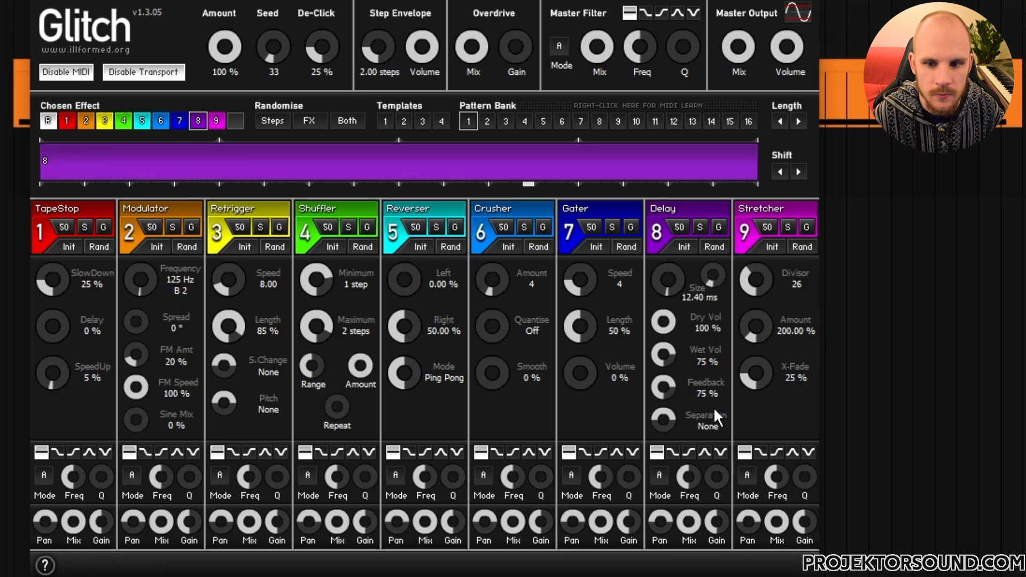
Fill the single step with Modulator, and set its Frequency to 620 Hz, FM Amt to 75 % and FM Speed to 43 %
left_click(190, 228)
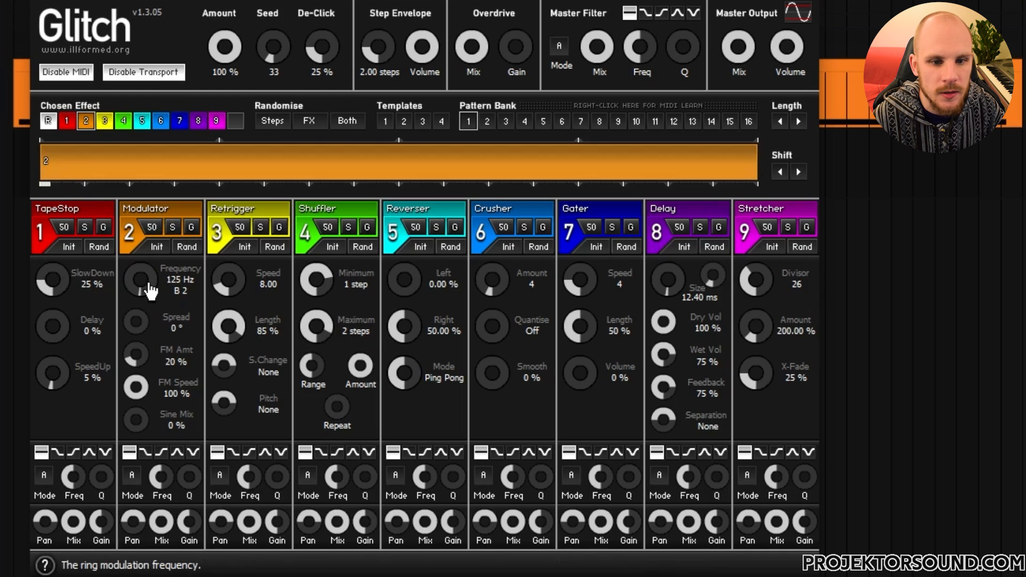
mouse_move(149, 292)
left_mouse_down()
mouse_move(149, 313)
mouse_move(149, 303)
left_mouse_up()
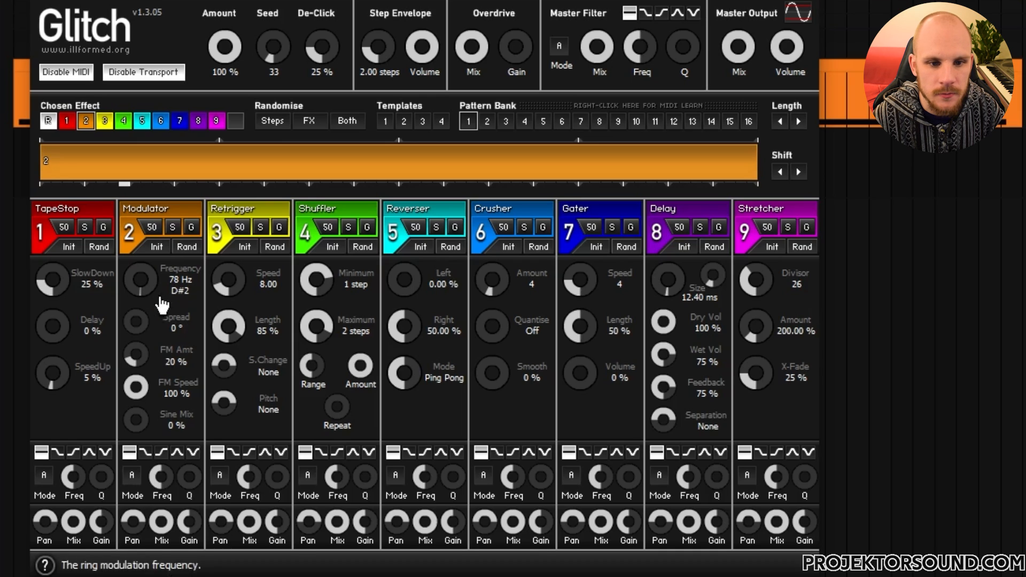
left_click_drag(140, 358, 140, 328)
mouse_move(137, 427)
left_mouse_down()
mouse_move(137, 389)
mouse_move(137, 429)
left_mouse_up()
left_click_drag(140, 279, 140, 250)
mouse_move(137, 420)
left_mouse_down()
mouse_move(138, 401)
mouse_move(141, 428)
left_mouse_up()
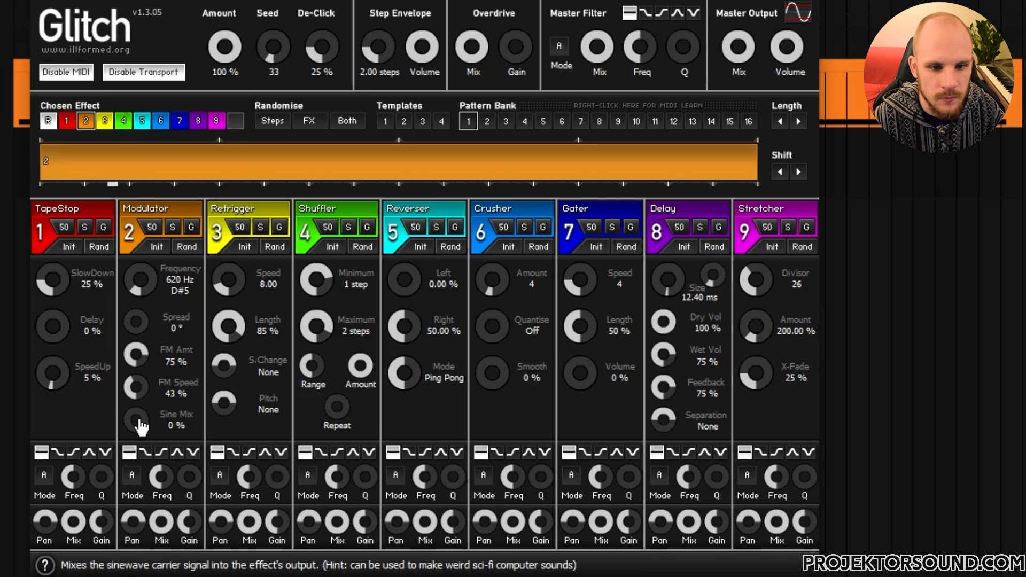
Set the Modulator's Spread to 204°, FM Amt to 63 %, FM Speed to 26 % and Sine Mix to 34 %
mouse_move(137, 386)
left_mouse_down()
mouse_move(144, 313)
mouse_move(136, 390)
left_mouse_up()
left_click_drag(140, 353, 140, 361)
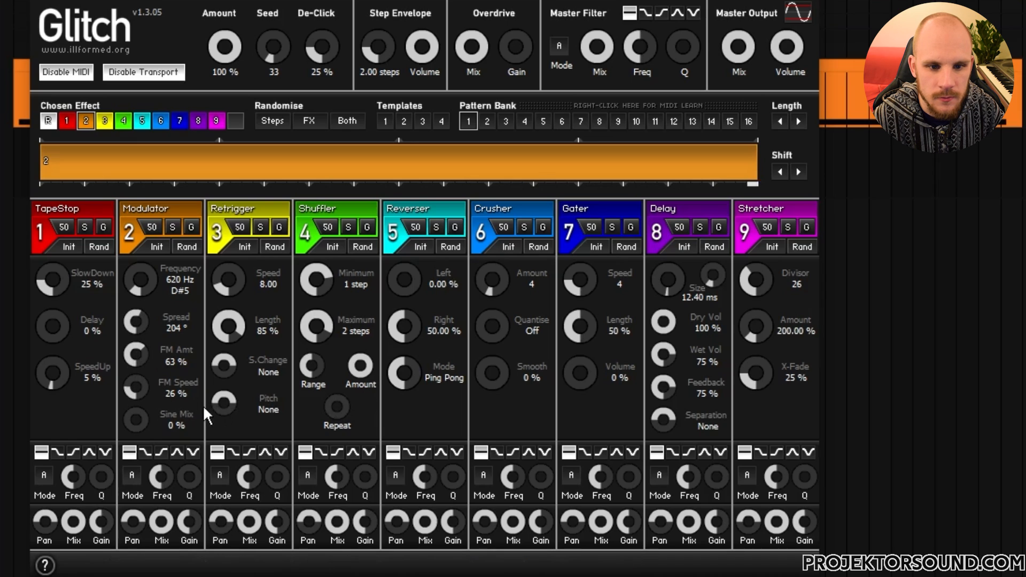
left_click_drag(137, 419, 137, 409)
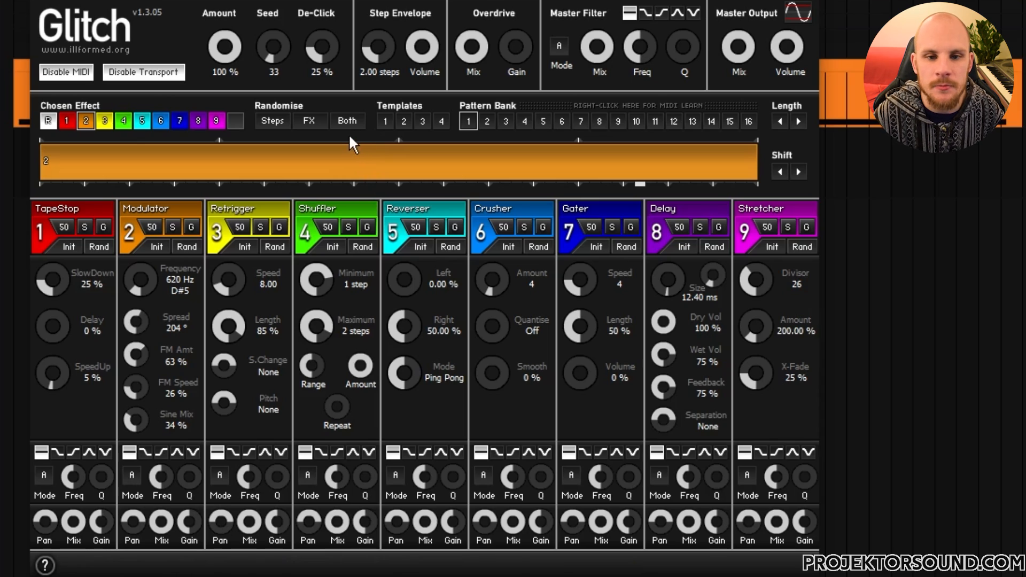
Randomise the step positions of pattern 1 once, and randomise its steps and effects together several times
left_click(281, 127)
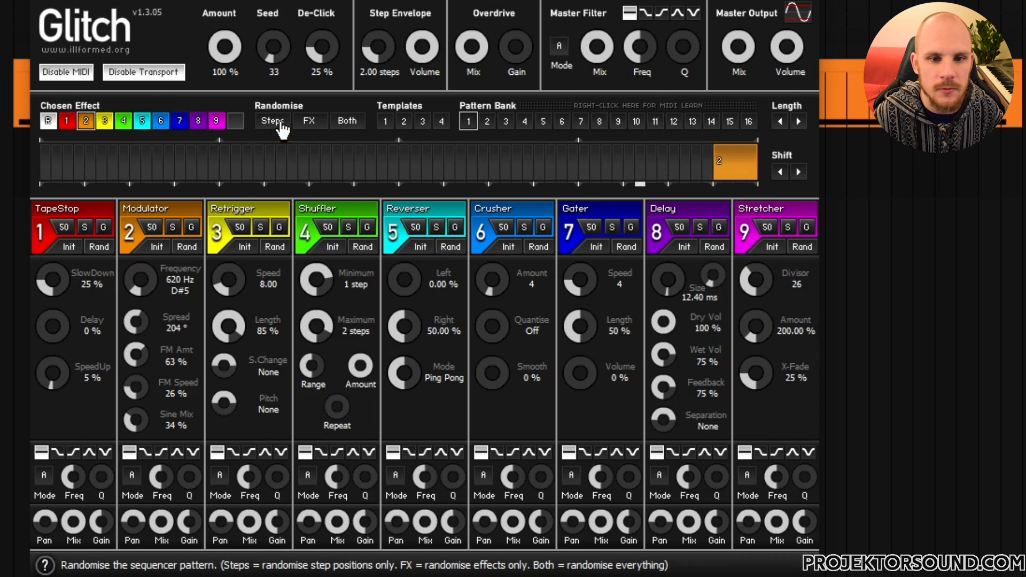
left_click(354, 126)
left_click(354, 126)
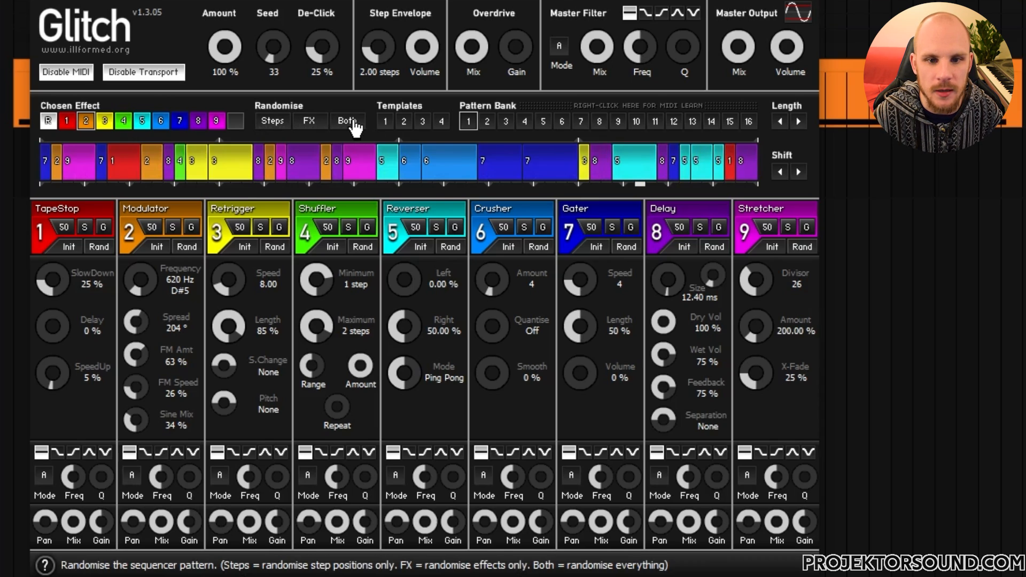
left_click(353, 126)
left_click(354, 126)
left_click(354, 126)
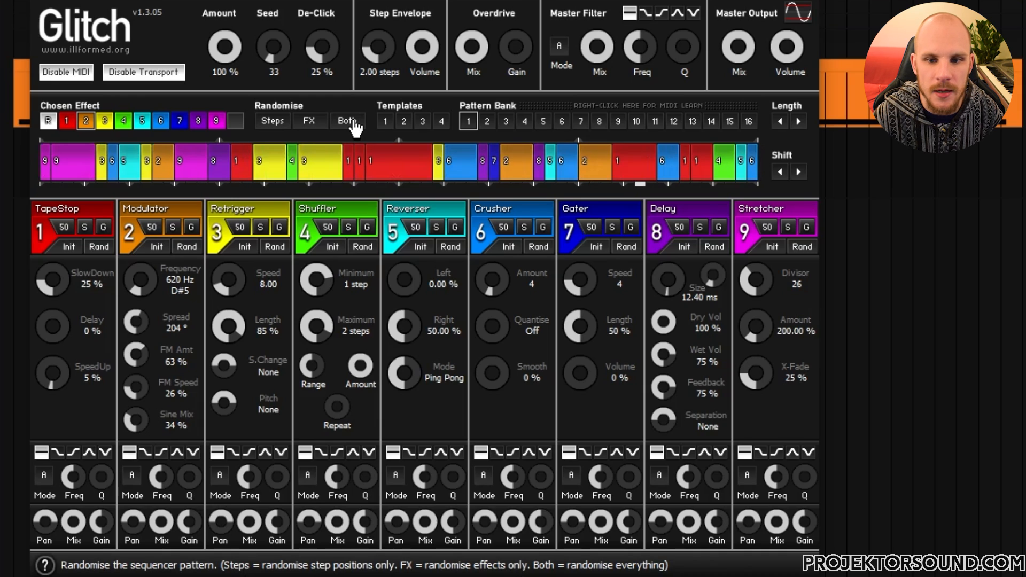
left_click(354, 126)
left_click(353, 126)
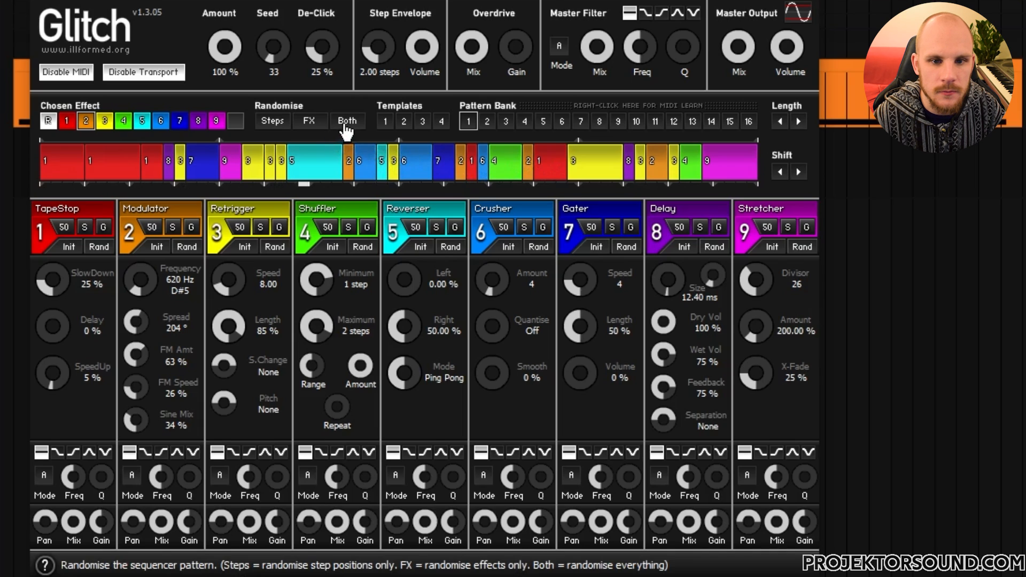
Shorten pattern 1 to the first quarter of the sequencer and randomise both its step positions and effects
left_click(780, 122)
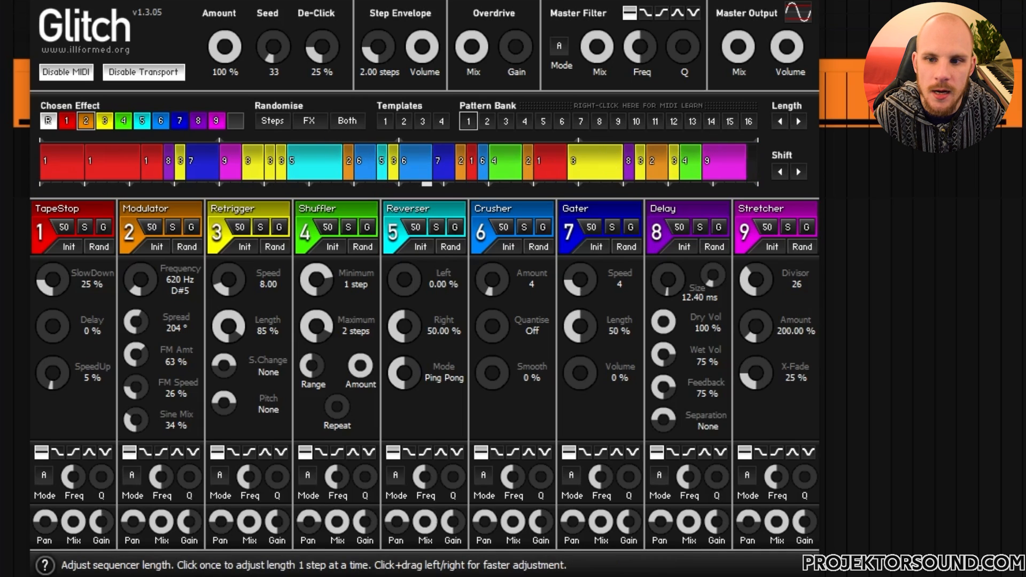
left_click_drag(780, 122, 679, 122)
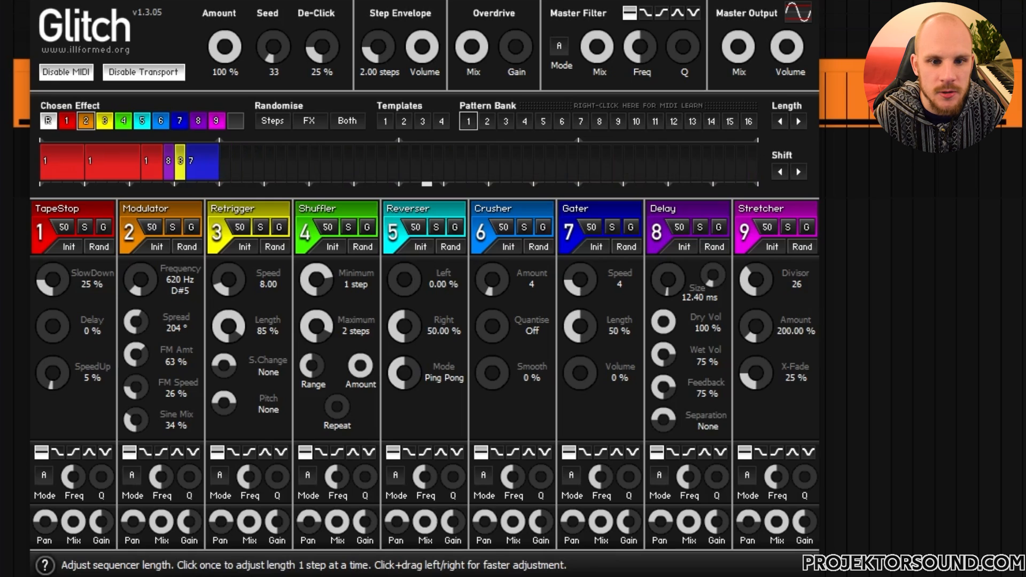
left_click(349, 122)
left_click(349, 126)
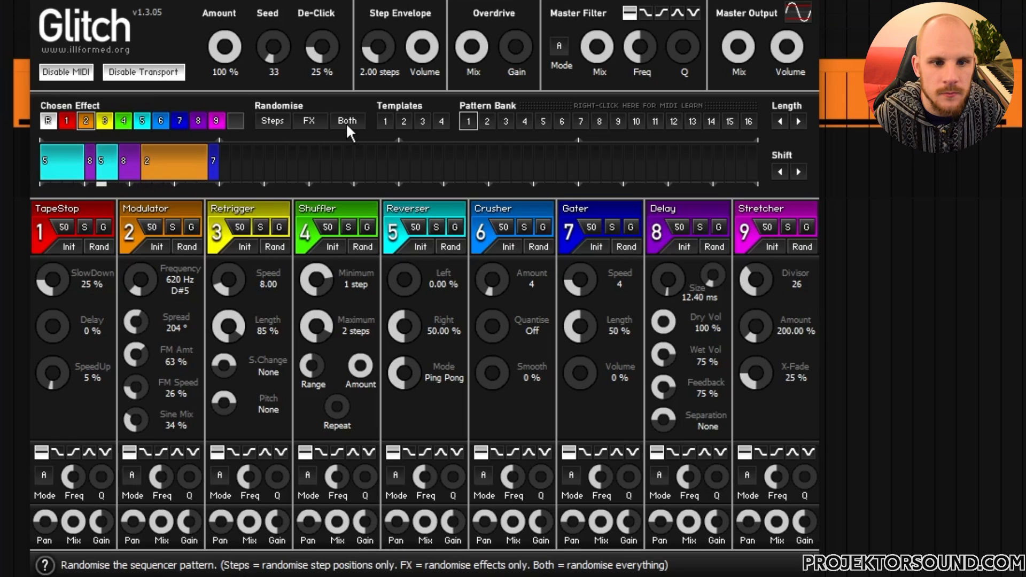
Randomise only the effects of the shortened pattern 1 several times, keeping its step positions
left_click(310, 122)
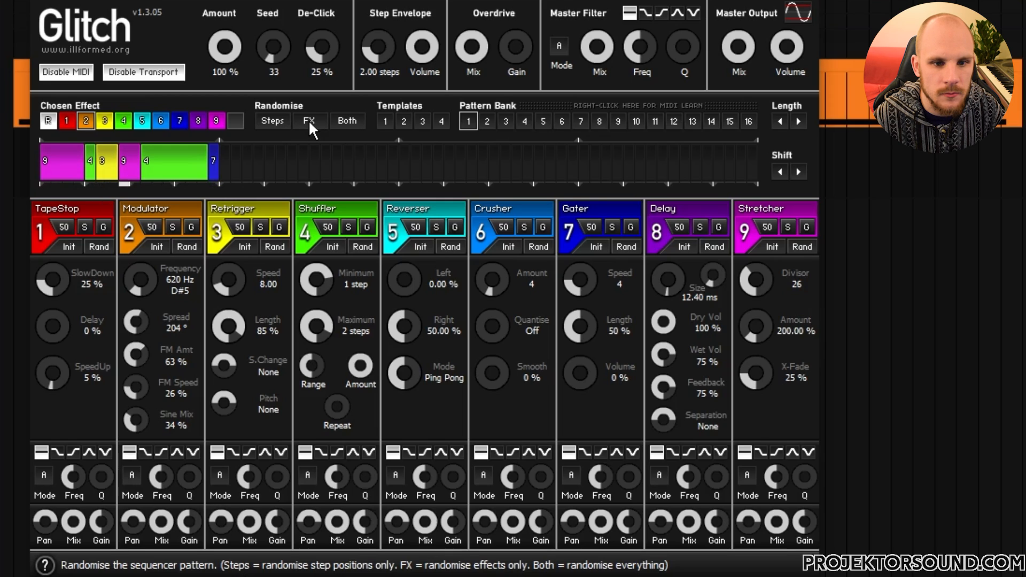
left_click(309, 121)
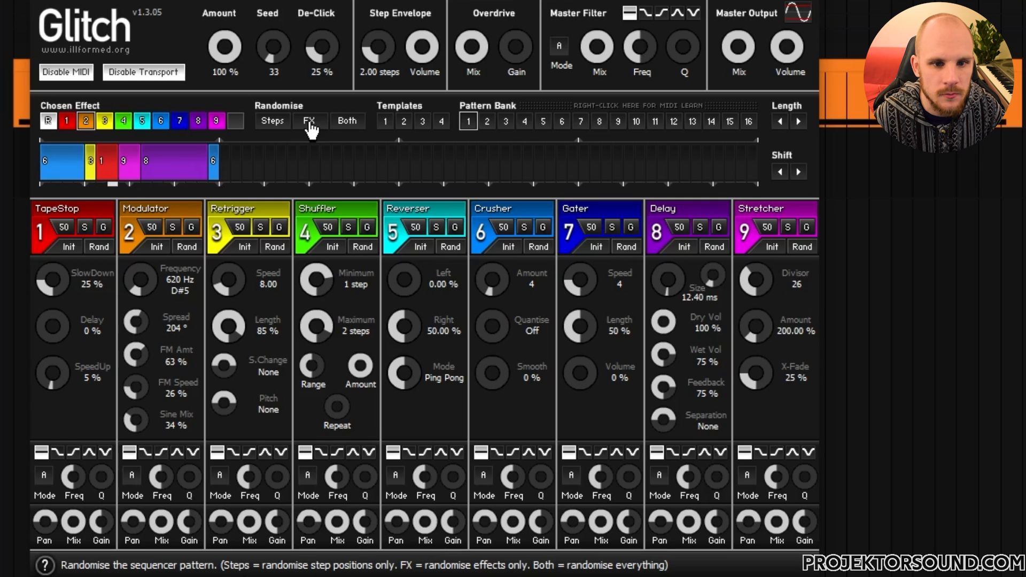
left_click(309, 121)
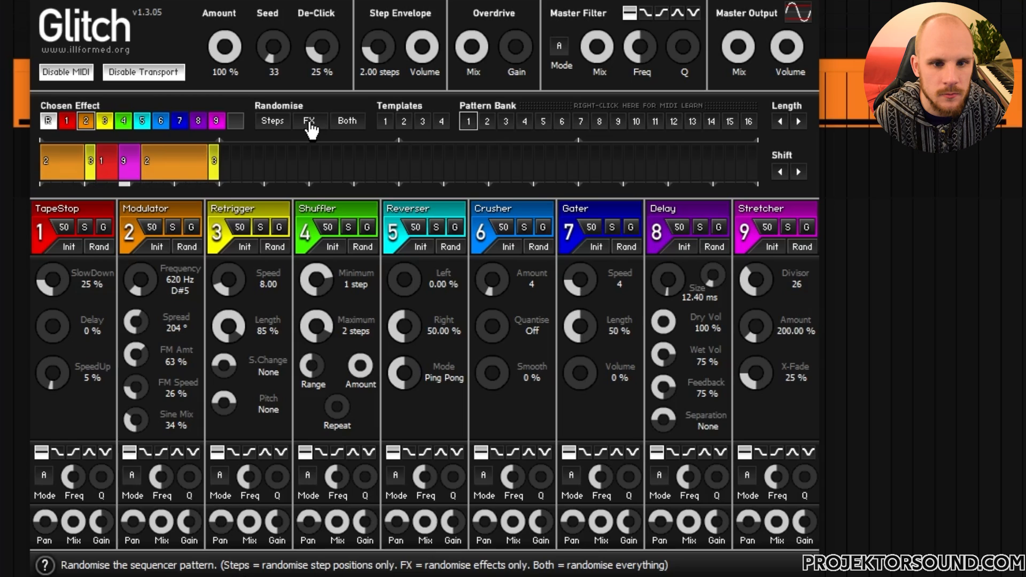
left_click(309, 121)
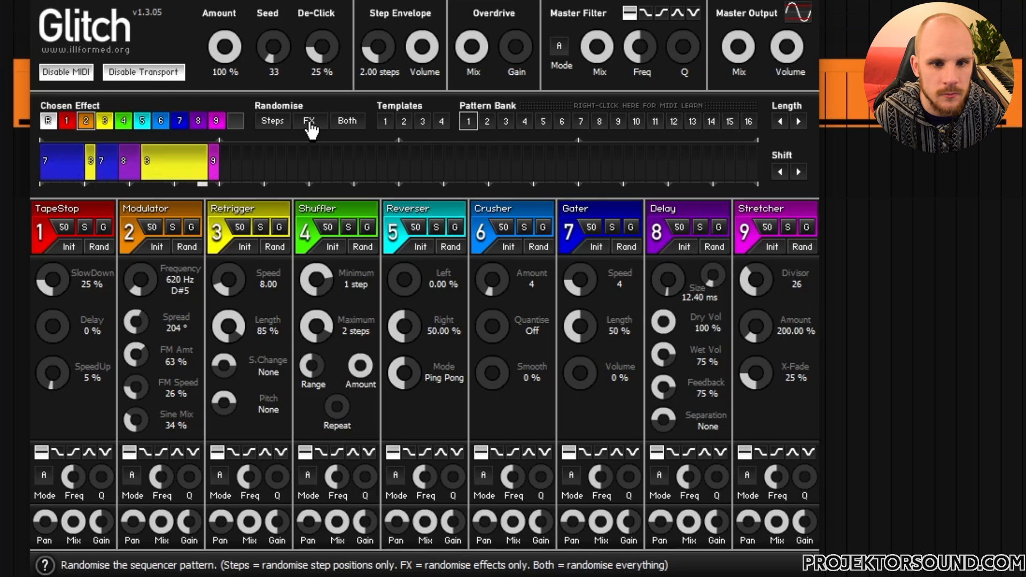
left_click(309, 121)
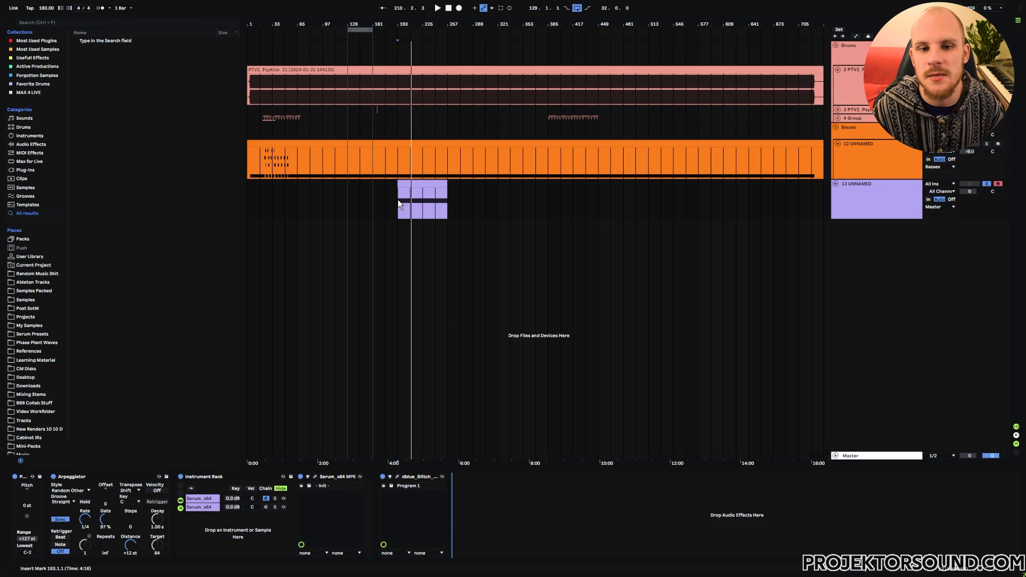
Add a second dBlue Glitch at the end of track 13's device chain and audition the clip from bar 193
left_click_drag(398, 200, 444, 203)
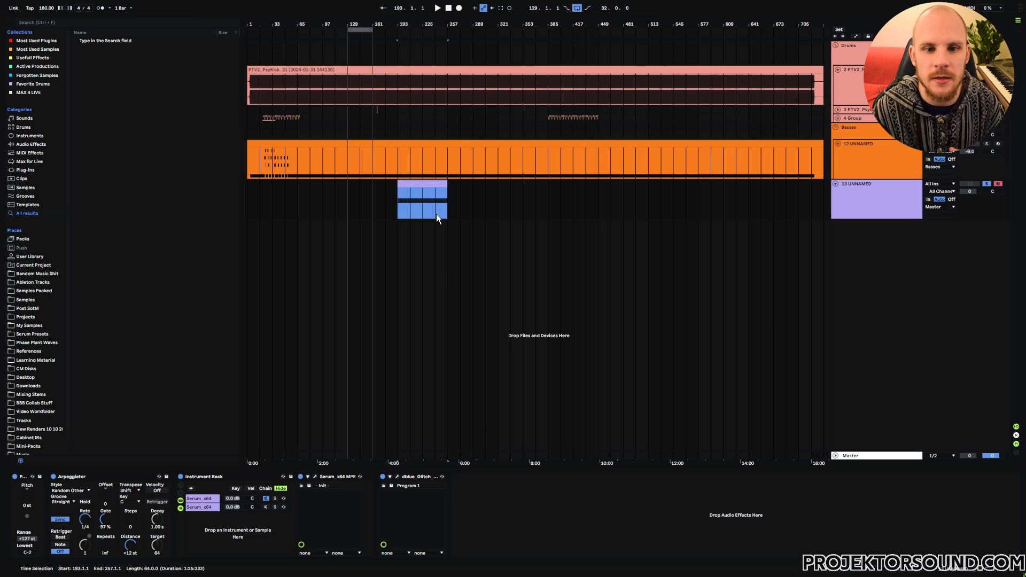
left_click(486, 507)
right_click(486, 511)
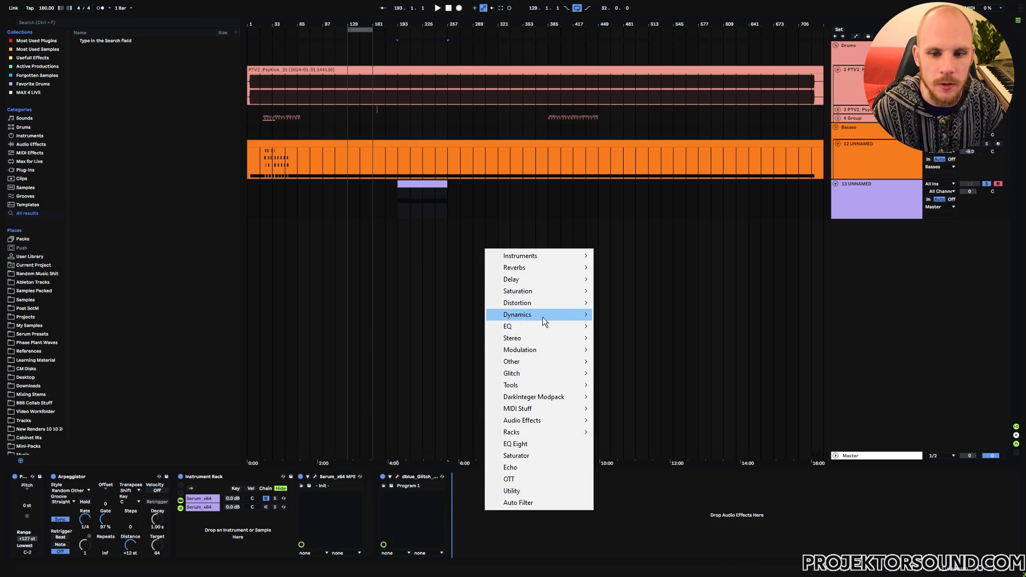
mouse_move(568, 374)
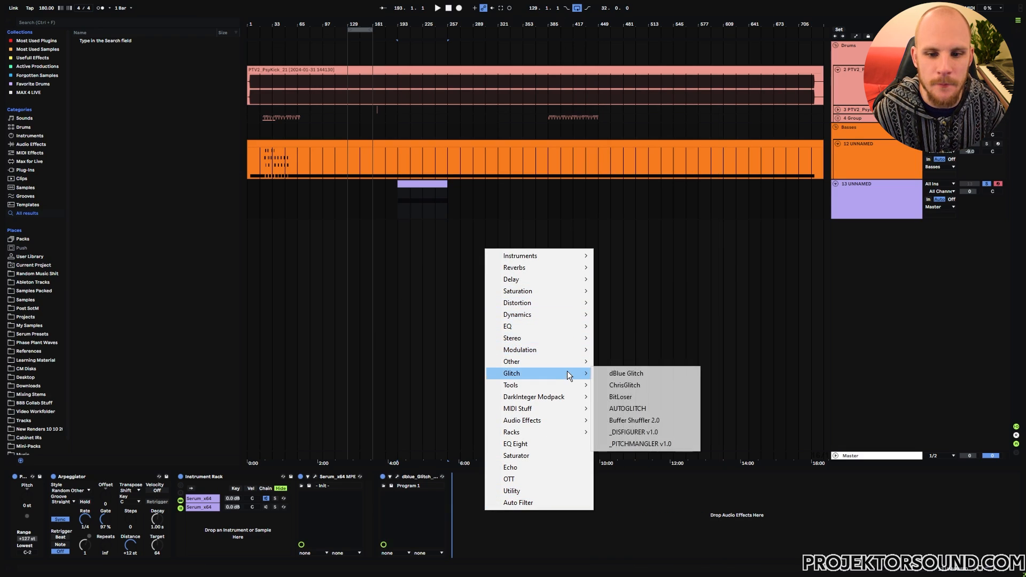
left_click(634, 373)
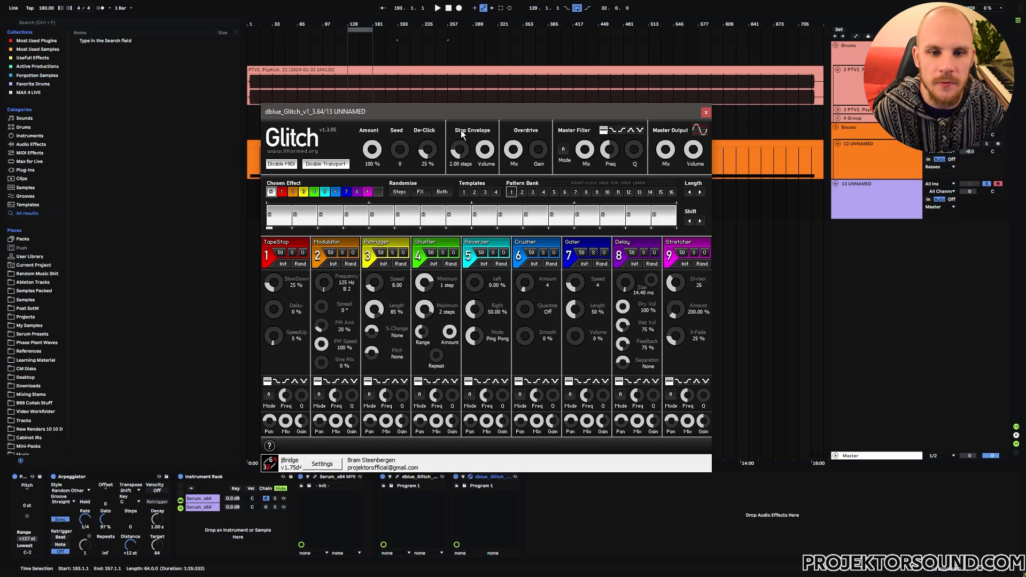
mouse_move(451, 111)
left_mouse_down()
mouse_move(585, 123)
mouse_move(464, 104)
left_mouse_up()
key("space")
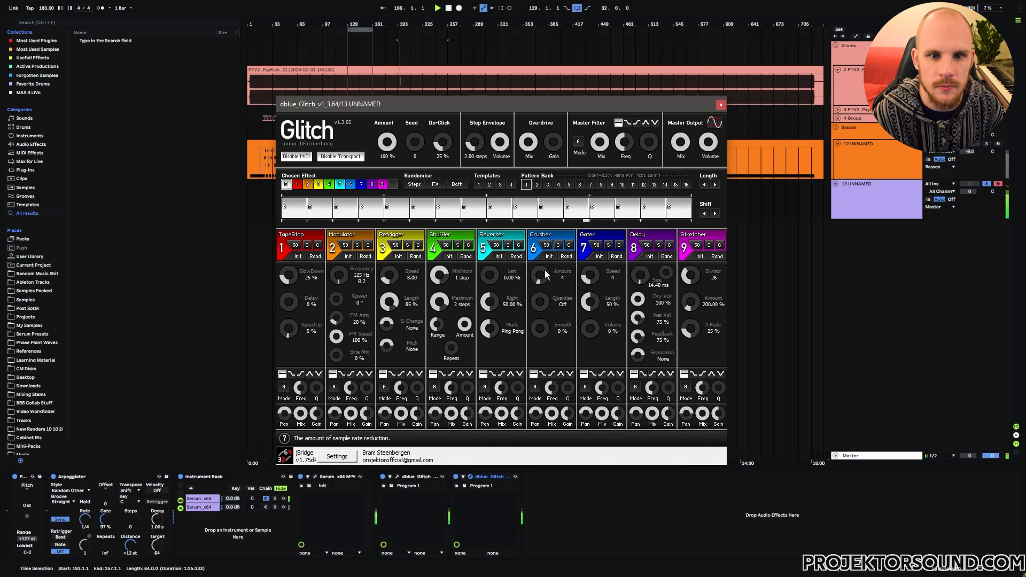
key("space")
left_click(721, 105)
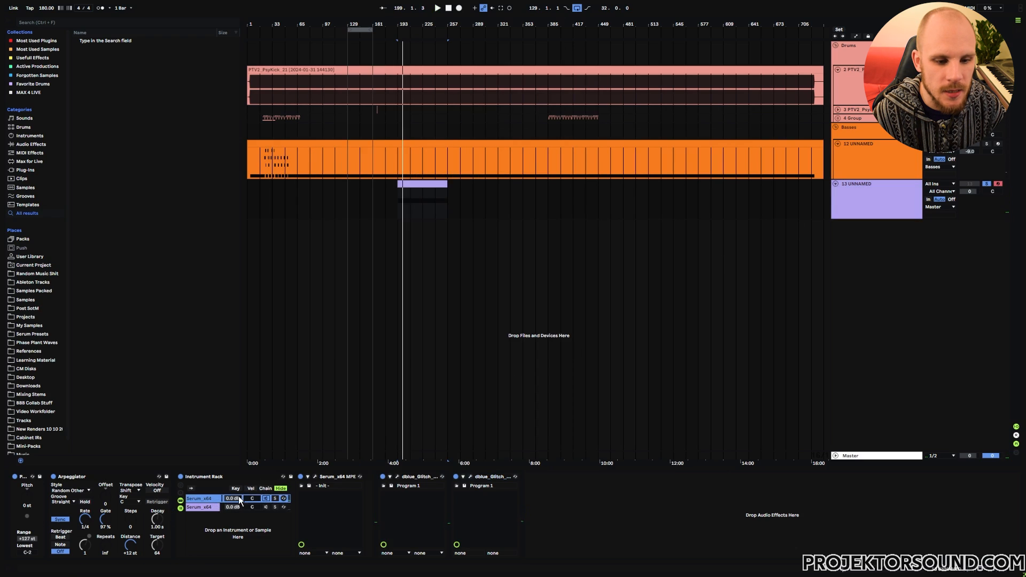
Examine the modulated High 24 filter in the first chain's Serum while the clip plays
left_click(315, 476)
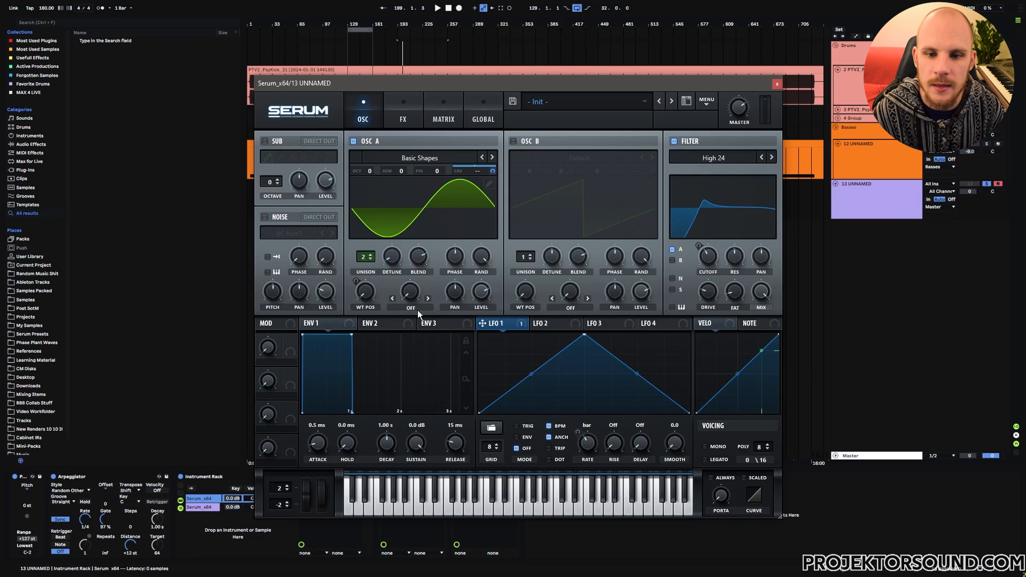
mouse_move(706, 260)
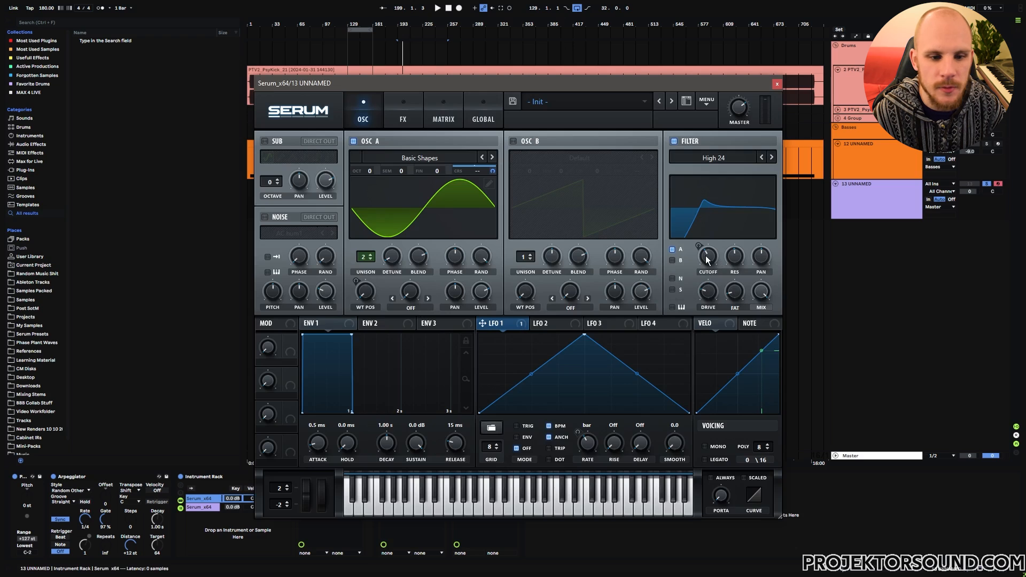
key("space")
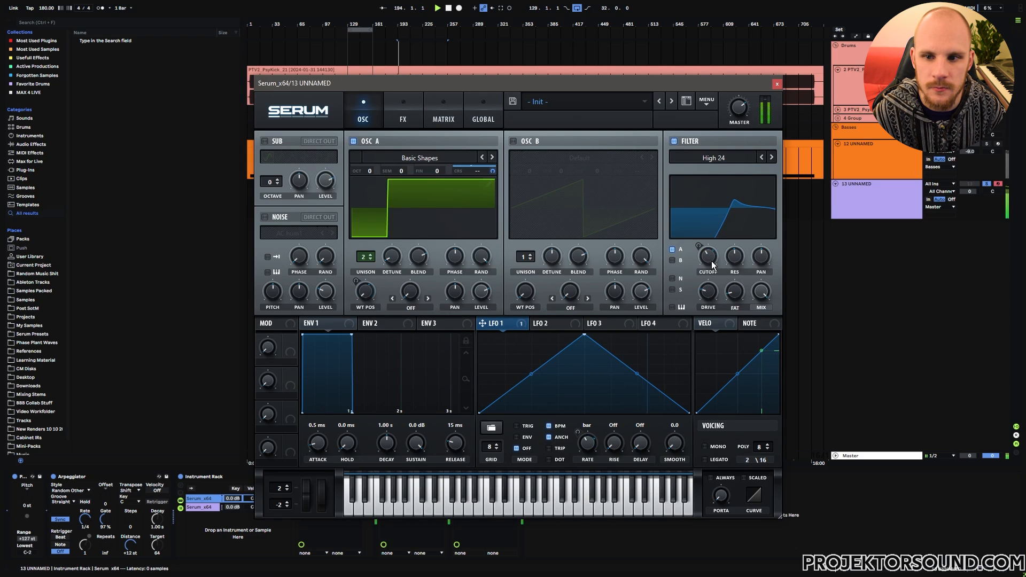
key("space")
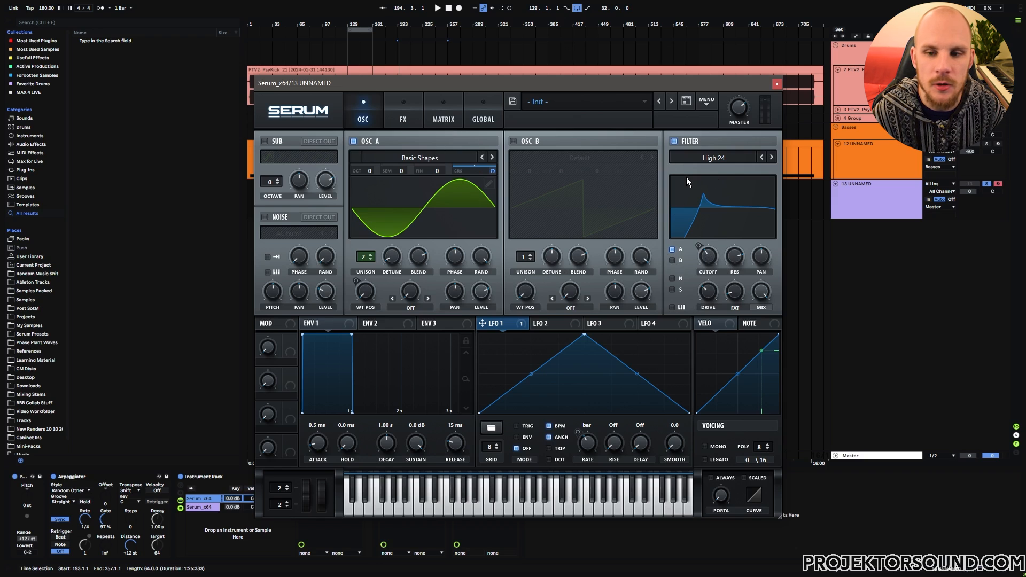
left_click(776, 84)
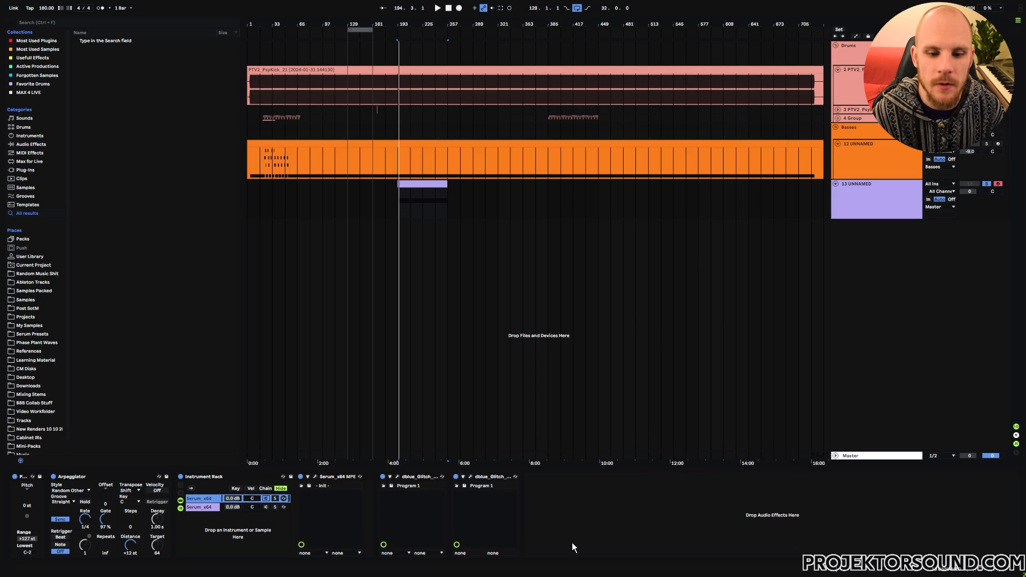
Add an Auto Filter to track 13, switch it to band-pass and place it between the two Glitch devices
right_click(572, 518)
left_click(612, 509)
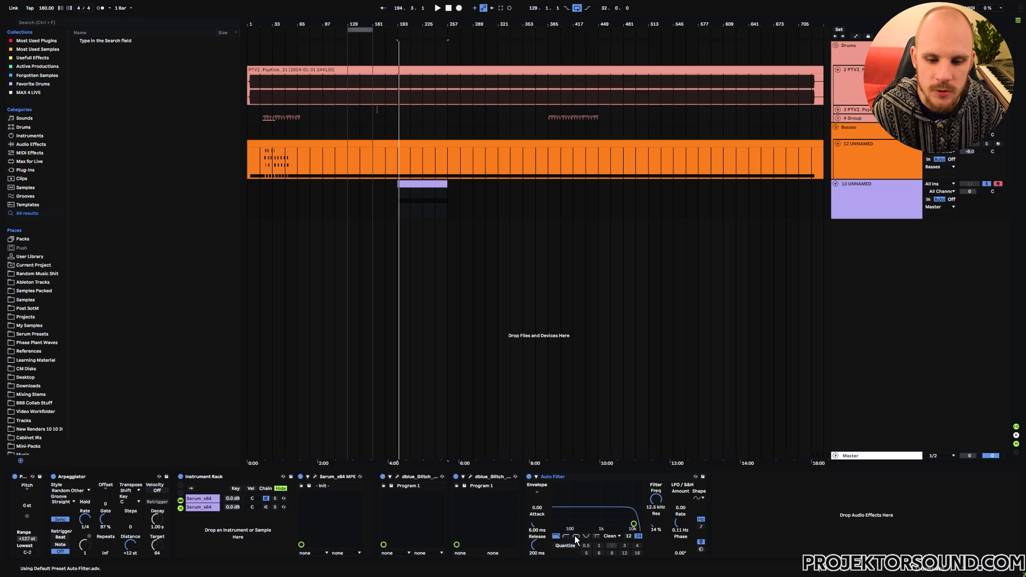
left_click(575, 535)
left_click_drag(575, 482, 475, 483)
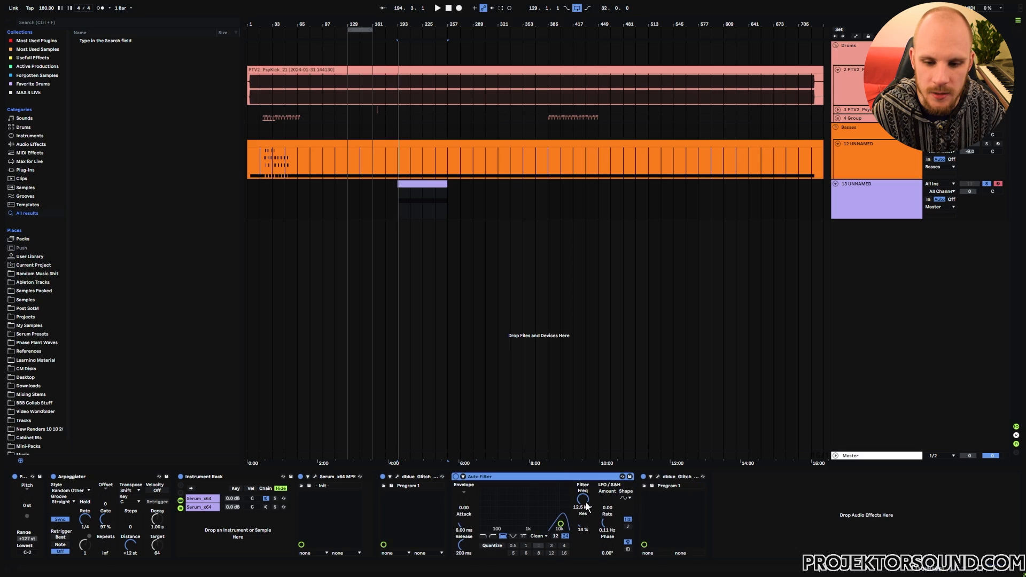
Set the Auto Filter's frequency to 1.67 kHz, resonance to 76 % and LFO amount to 18.8 while auditioning the clip
left_click_drag(586, 506, 603, 519)
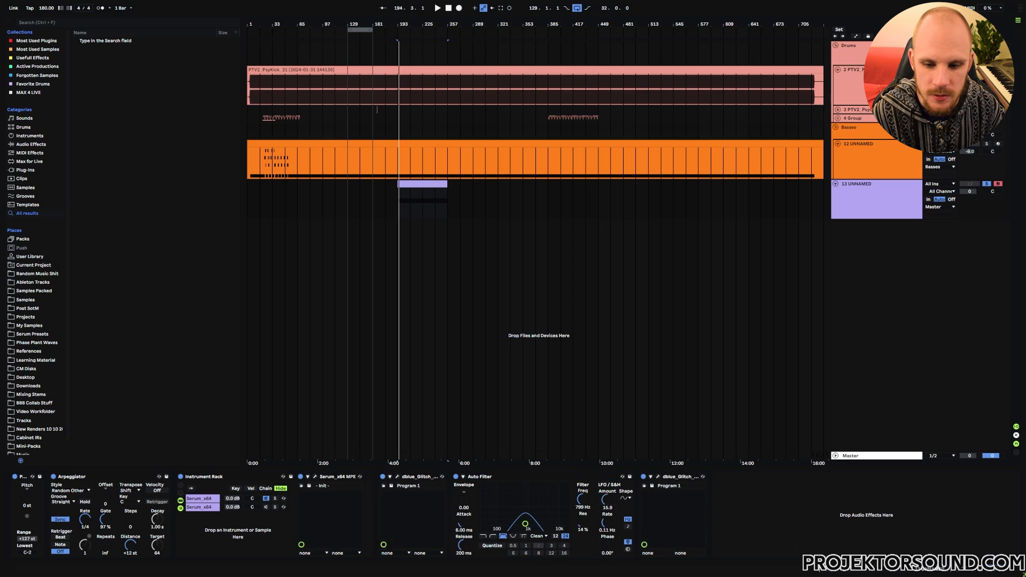
key("space")
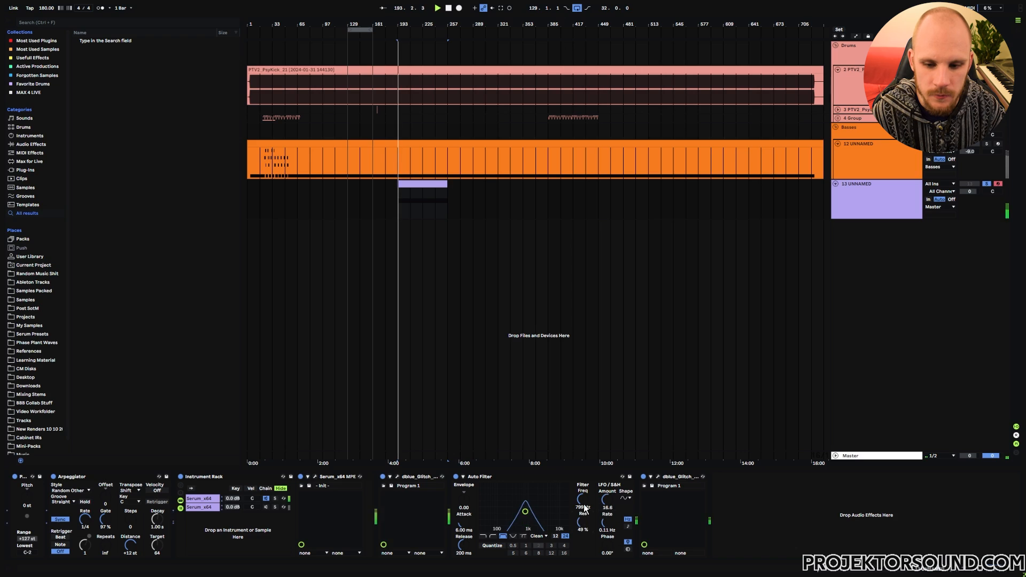
mouse_move(587, 519)
left_mouse_down()
mouse_move(586, 505)
mouse_move(607, 514)
mouse_move(608, 523)
mouse_move(583, 516)
mouse_move(581, 528)
left_mouse_up()
left_click_drag(607, 502, 607, 505)
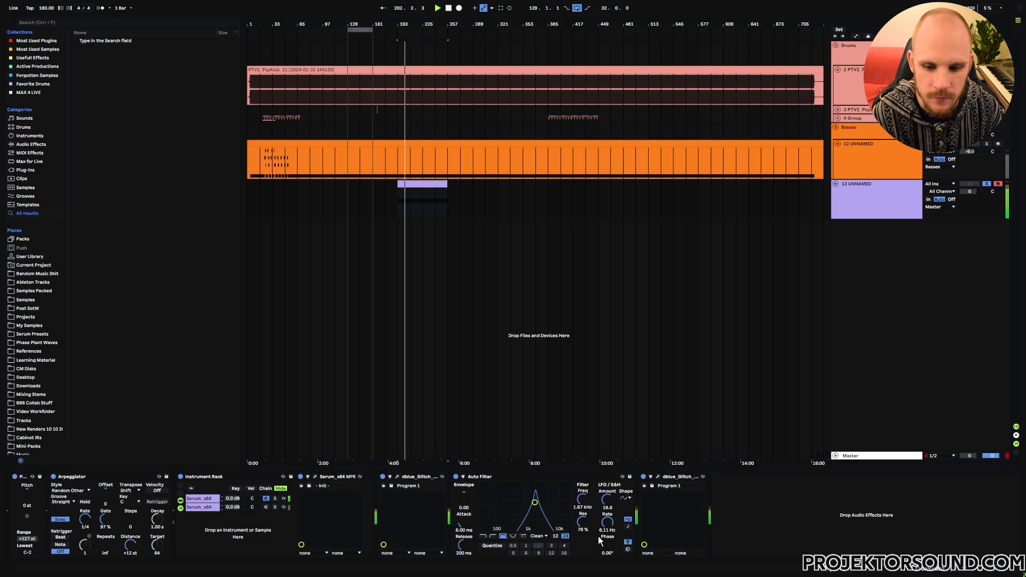
Sync the Auto Filter's LFO at a 1/8 rate, and set the slope to 12 dB, frequency to 2.69 kHz and resonance to 62 %
left_click(628, 526)
left_click_drag(610, 527, 611, 543)
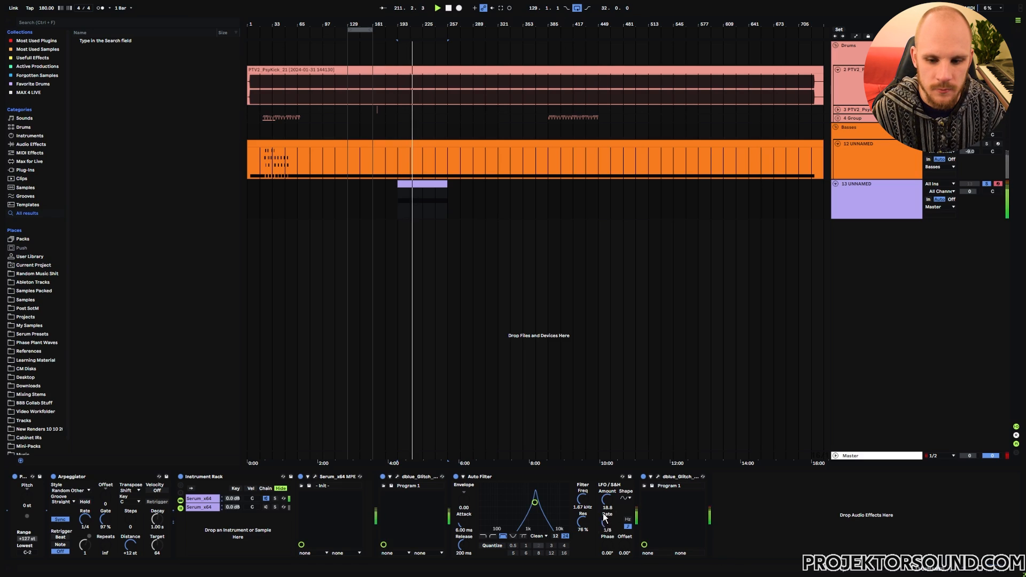
left_click_drag(582, 522, 582, 530)
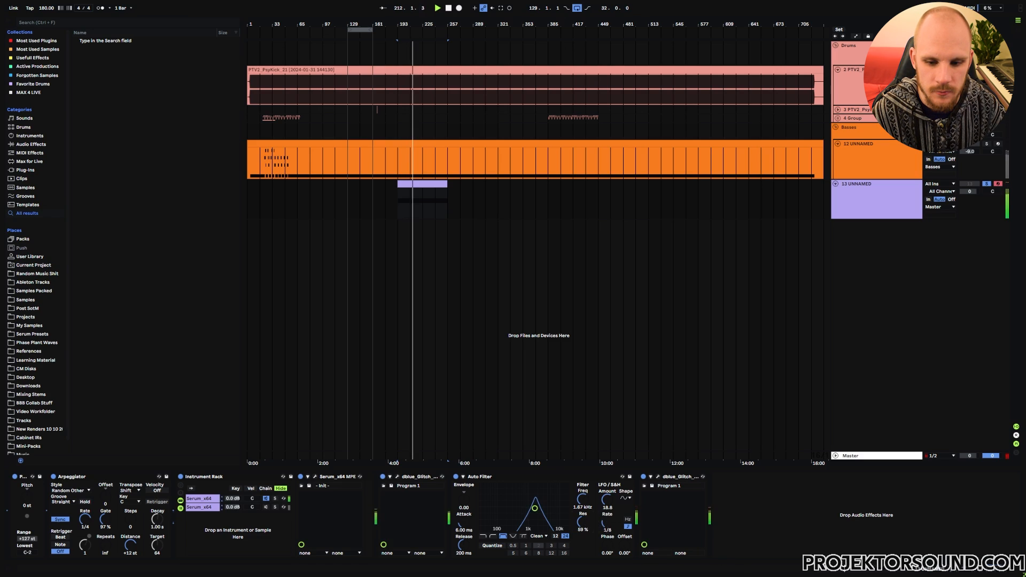
left_click(555, 537)
mouse_move(585, 504)
left_mouse_down()
mouse_move(585, 525)
mouse_move(585, 501)
left_mouse_up()
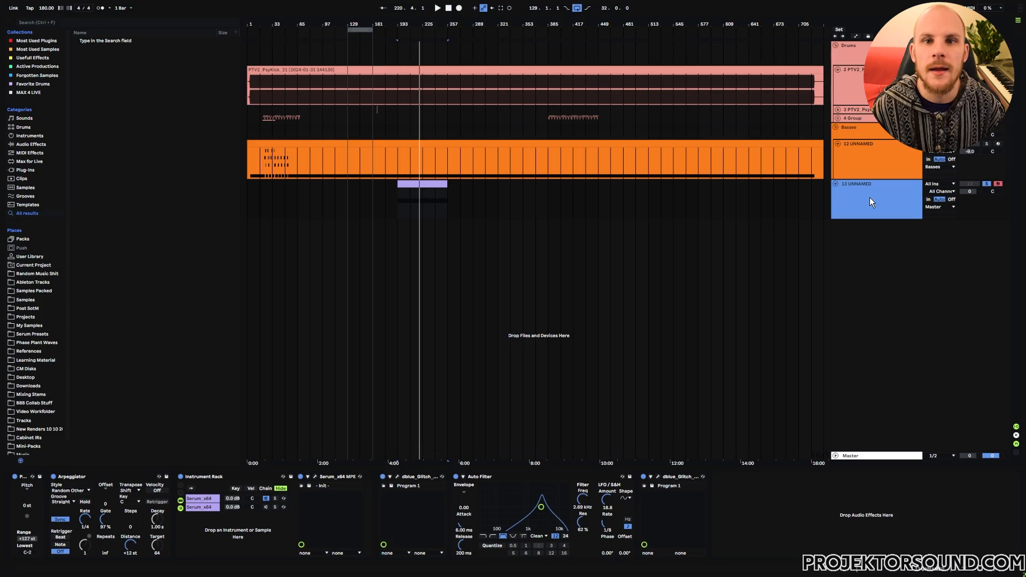
Freeze and flatten track 13 so its generated jam clip becomes audio
left_click(398, 204)
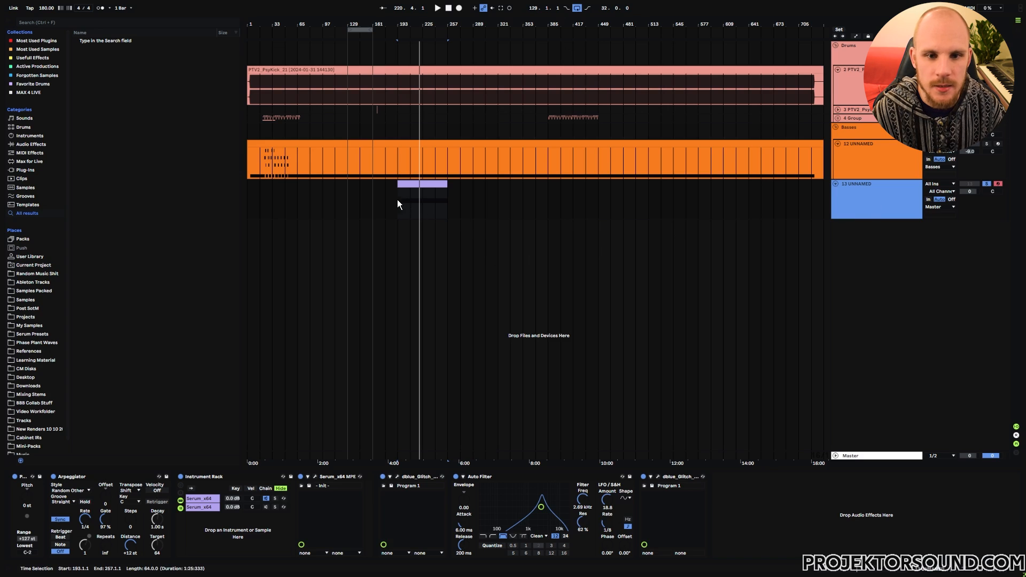
left_click(397, 202)
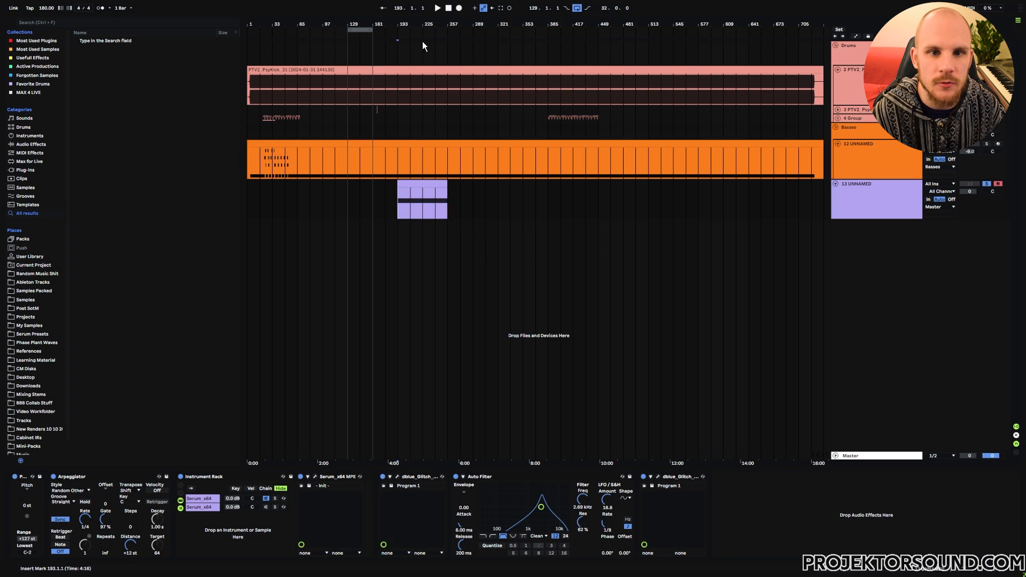
key("z")
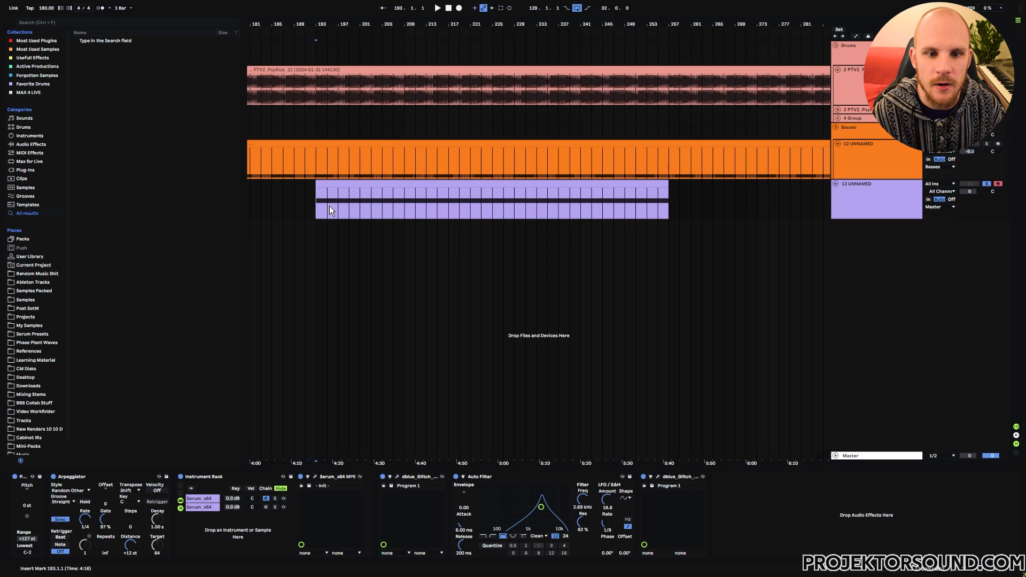
left_click_drag(319, 204, 659, 209)
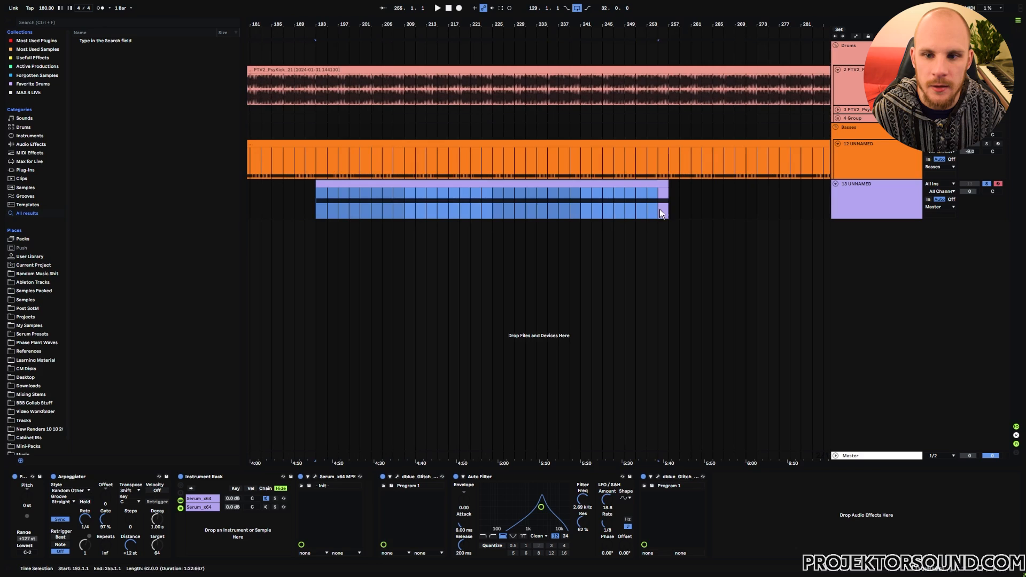
left_click(313, 203)
right_click(854, 202)
left_click(908, 257)
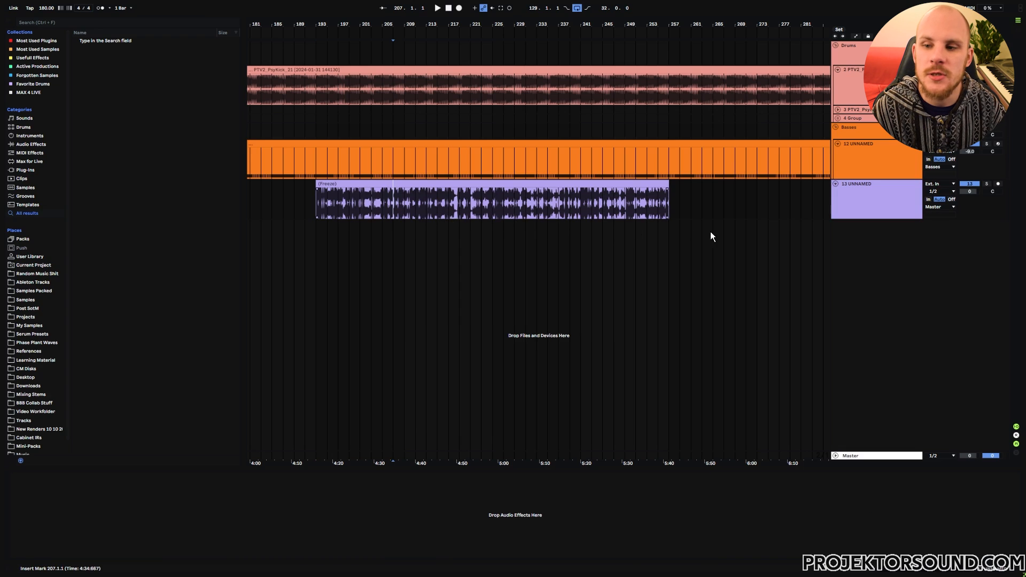
Audition the flattened jam audio on track 13 in solo around bar 209
left_click_drag(403, 25, 447, 222)
key("space")
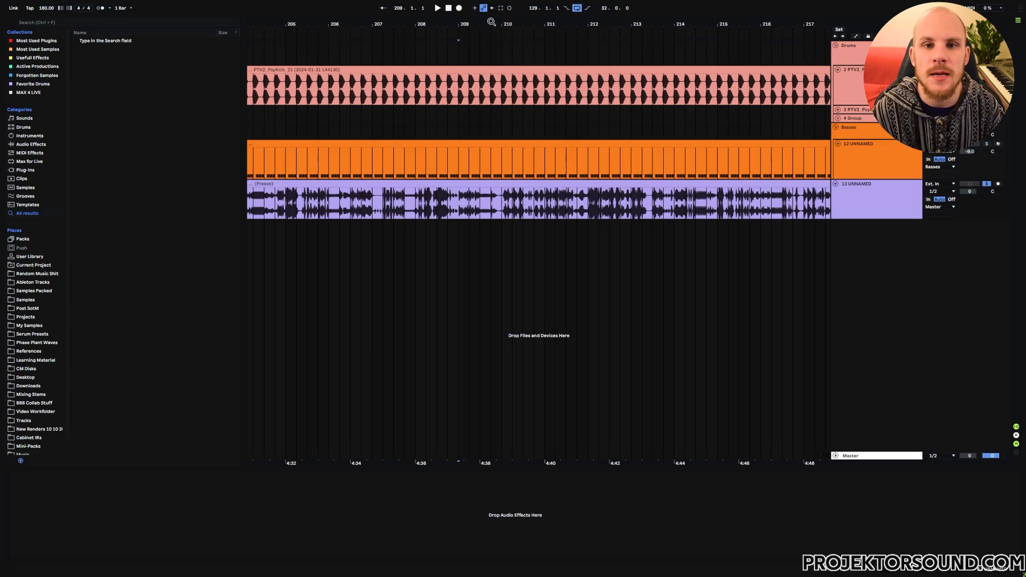
left_click_drag(487, 27, 487, 1)
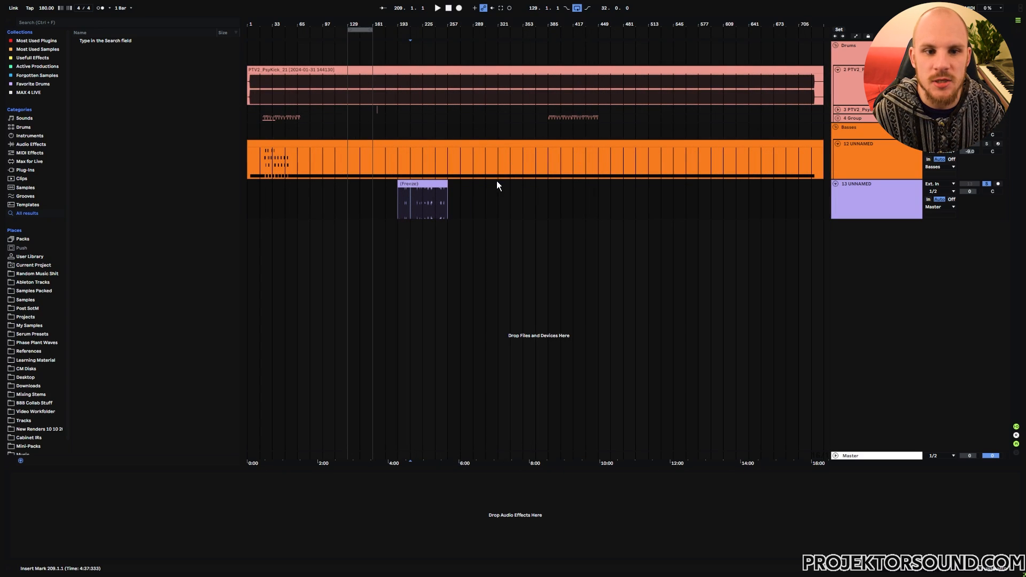
left_click_drag(262, 156, 295, 161)
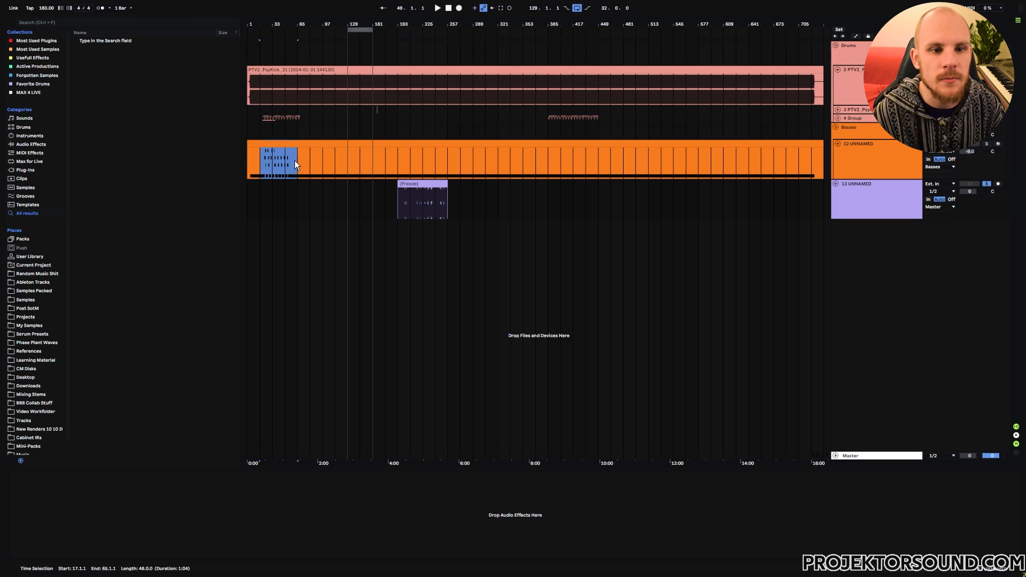
left_click_drag(264, 118, 294, 117)
left_click_drag(551, 117, 596, 121)
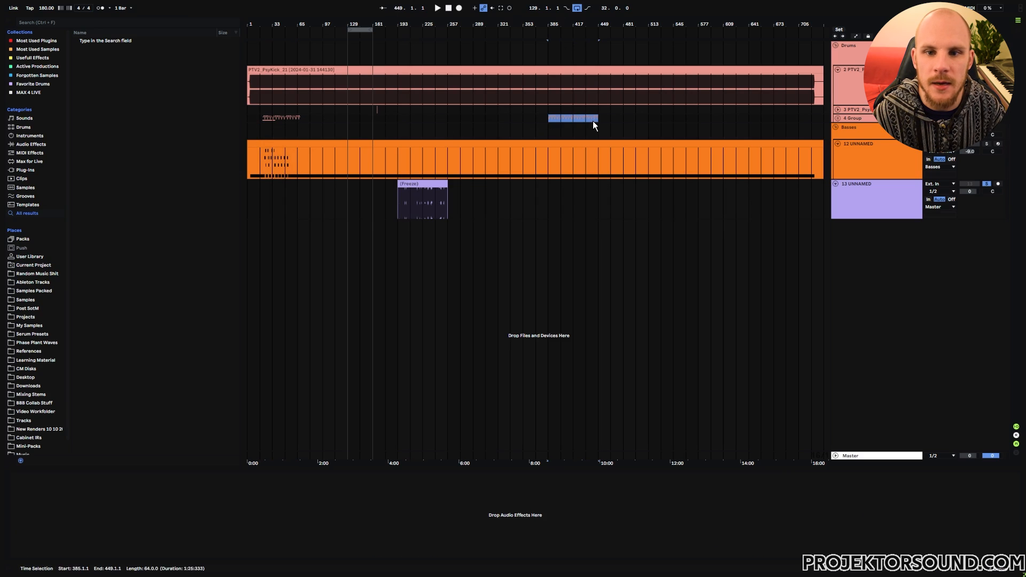
left_click(584, 118)
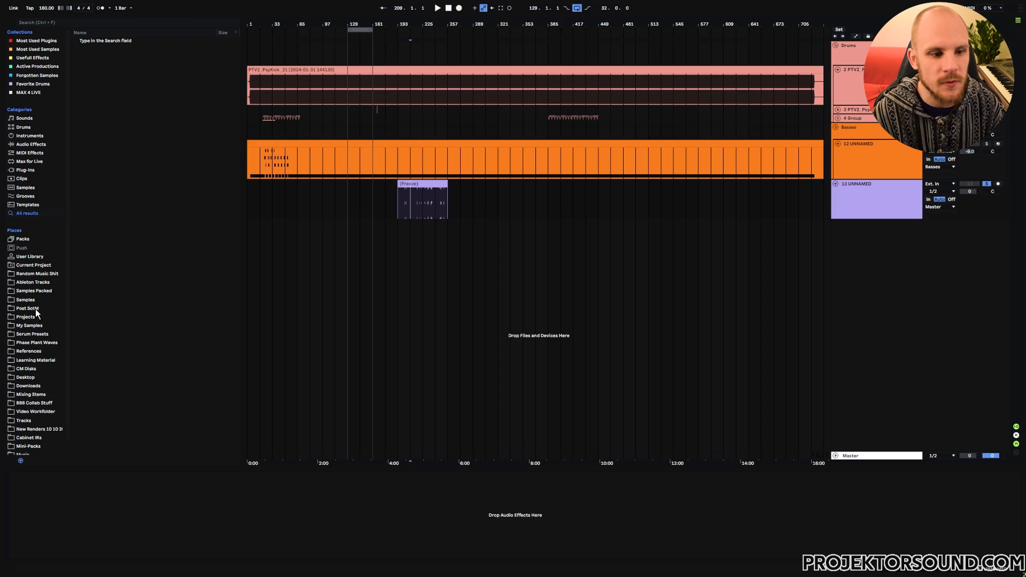
Place Projektor Jam Session Extract 14 D# 180BPM.wav from My Samples on a new audio track at bar 257 and delete its clip
left_click(34, 325)
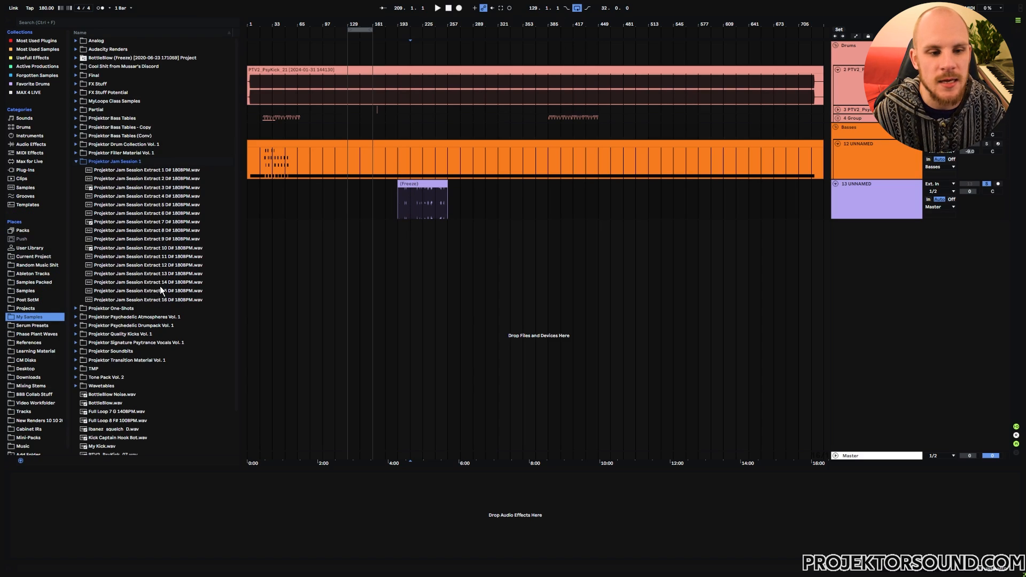
left_click_drag(159, 283, 445, 232)
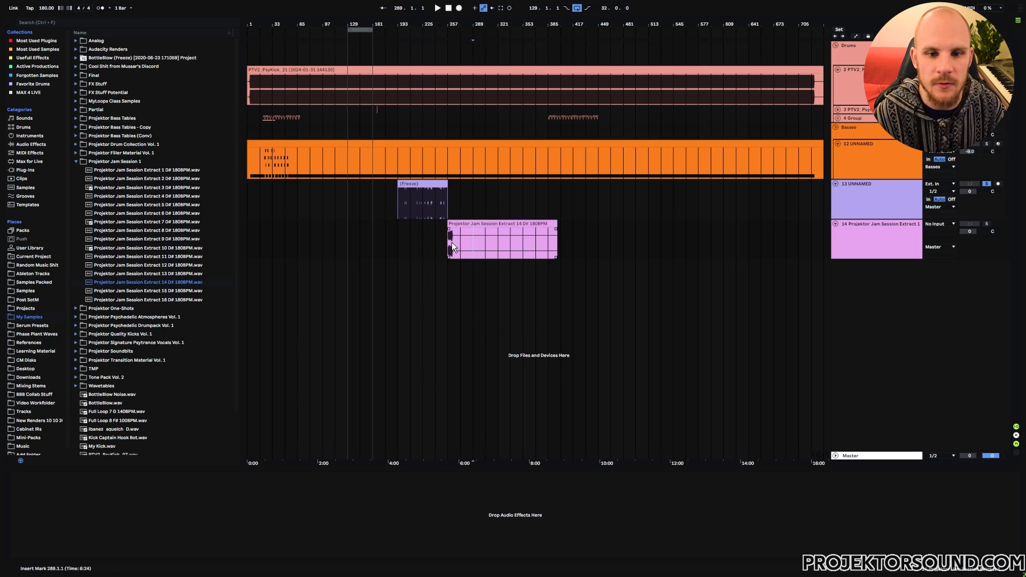
left_click(451, 223)
key("Delete")
Audition track 13's audio from 209.3.1 and from 209.1.1 to find a usable section
left_click_drag(409, 24, 383, 182)
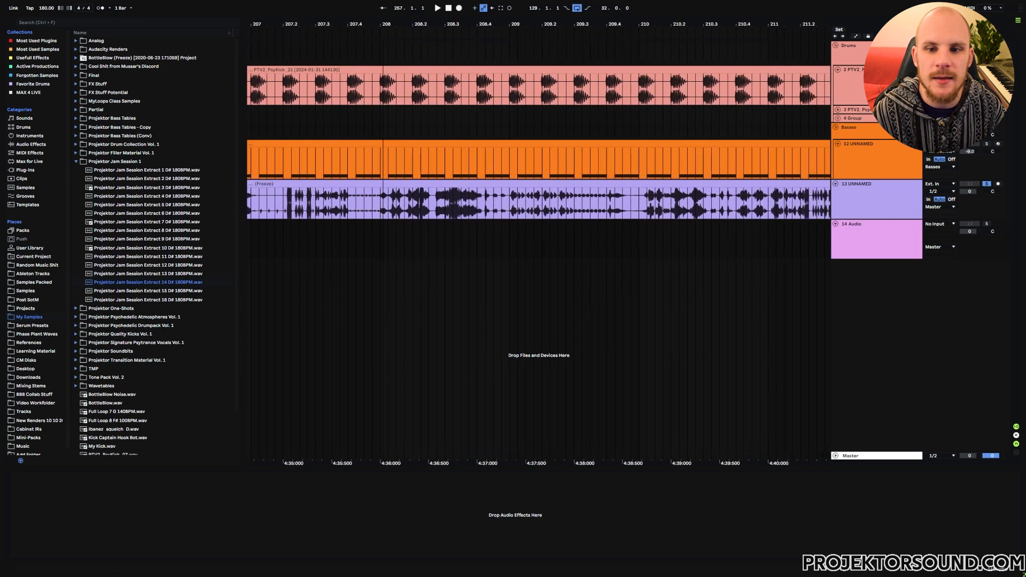
left_click_drag(562, 204, 589, 202)
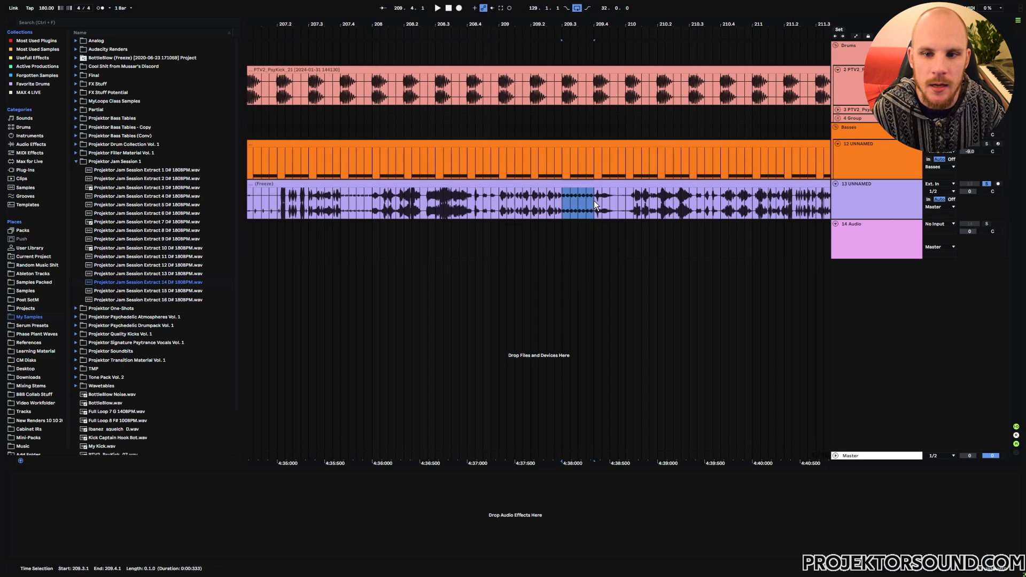
left_click(561, 199)
key("space")
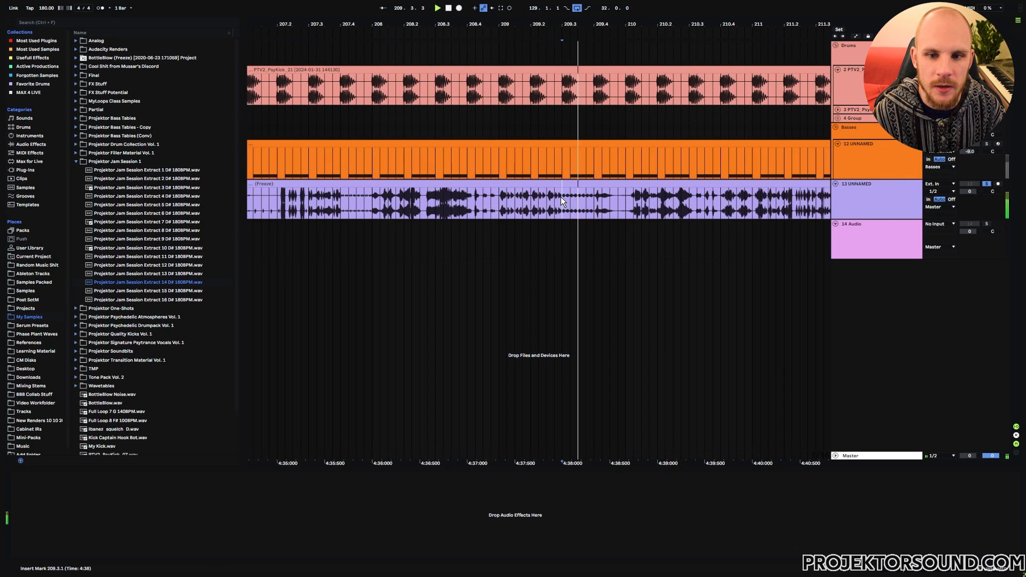
left_click(501, 204)
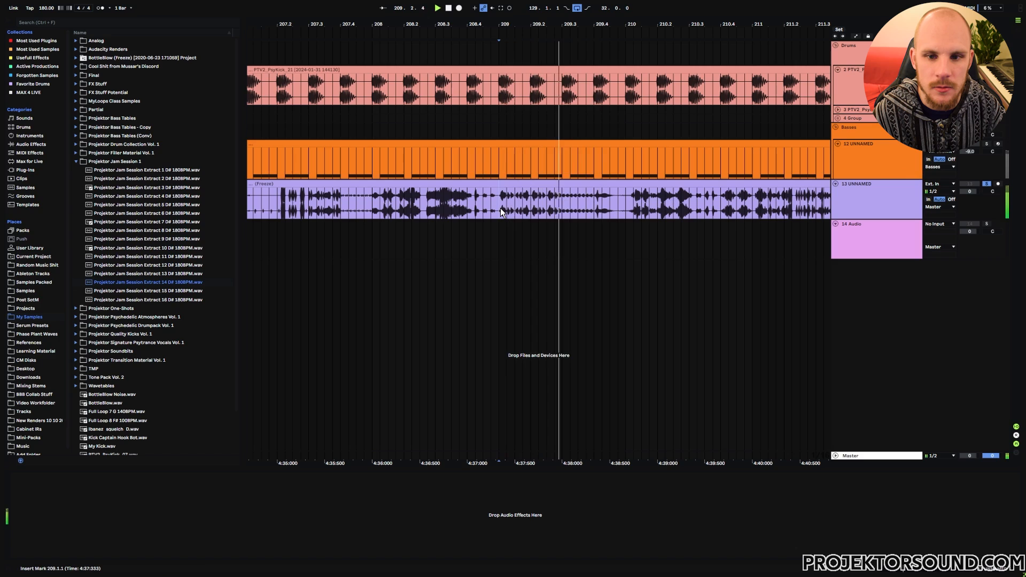
key("space")
Isolate the section from 209.1.1 to 209.3.1 on track 13 by splitting it out and deleting the audio on both sides
left_click_drag(500, 207, 561, 183)
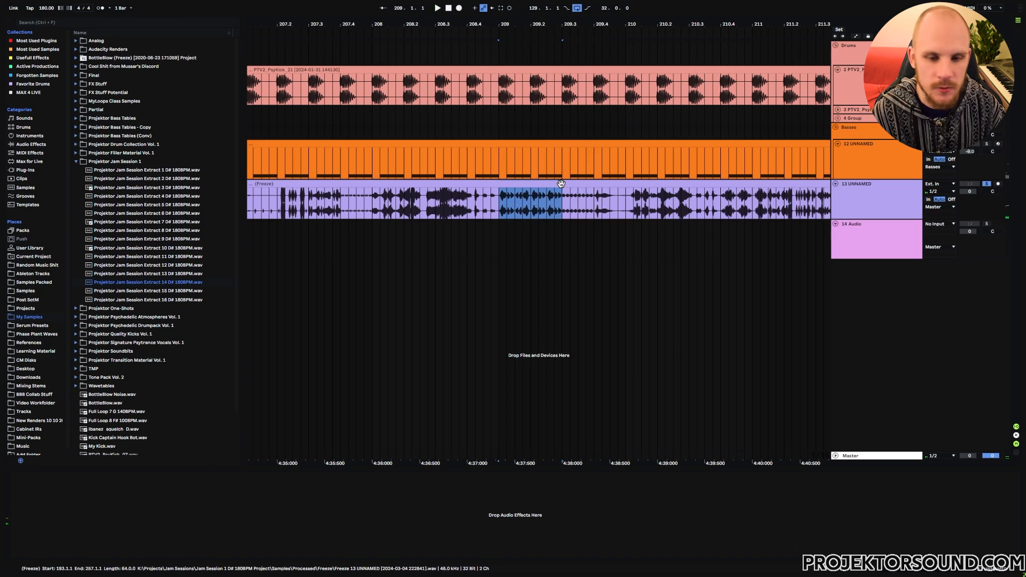
key("ctrl+e")
left_click(579, 185)
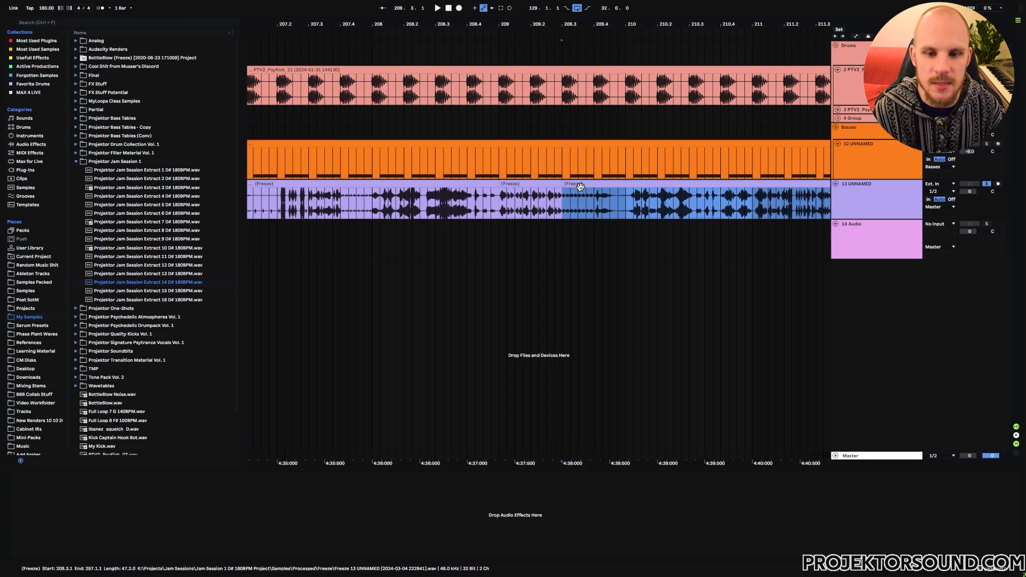
key("Delete")
left_click(487, 184)
key("Delete")
Consolidate the isolated two-beat clip on track 13 into its own sample
left_click(520, 184)
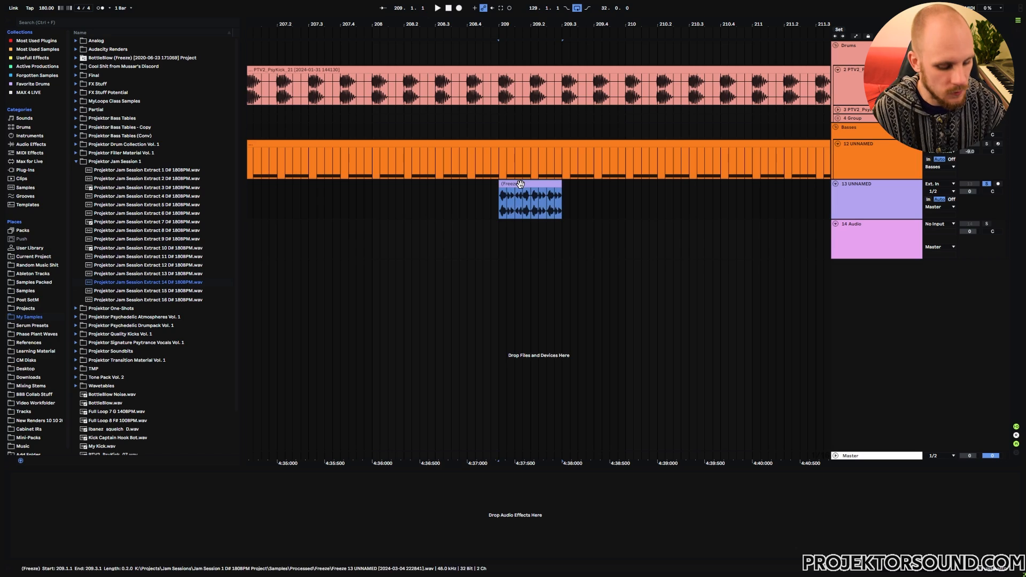
key("ctrl+j")
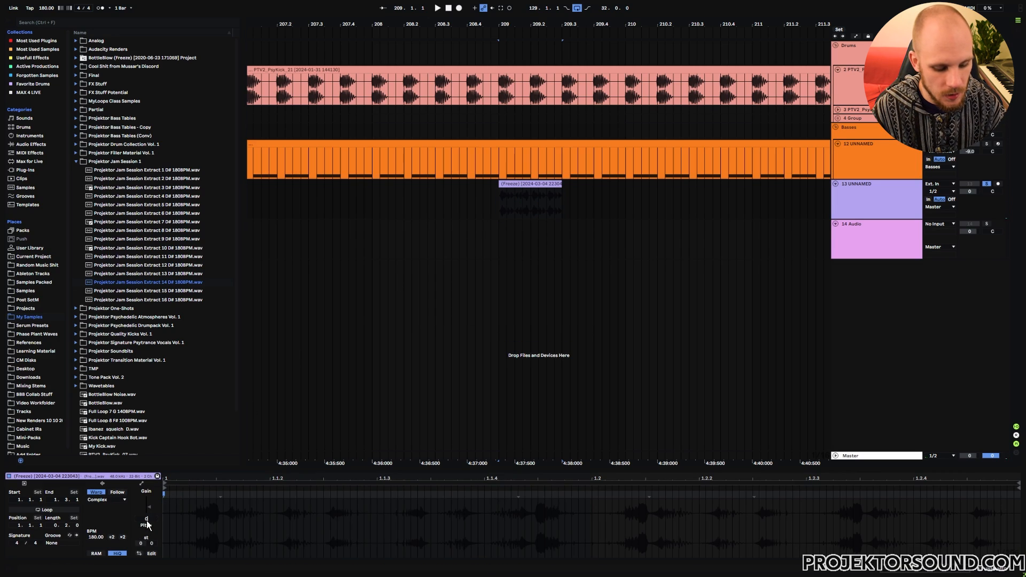
left_click(559, 206)
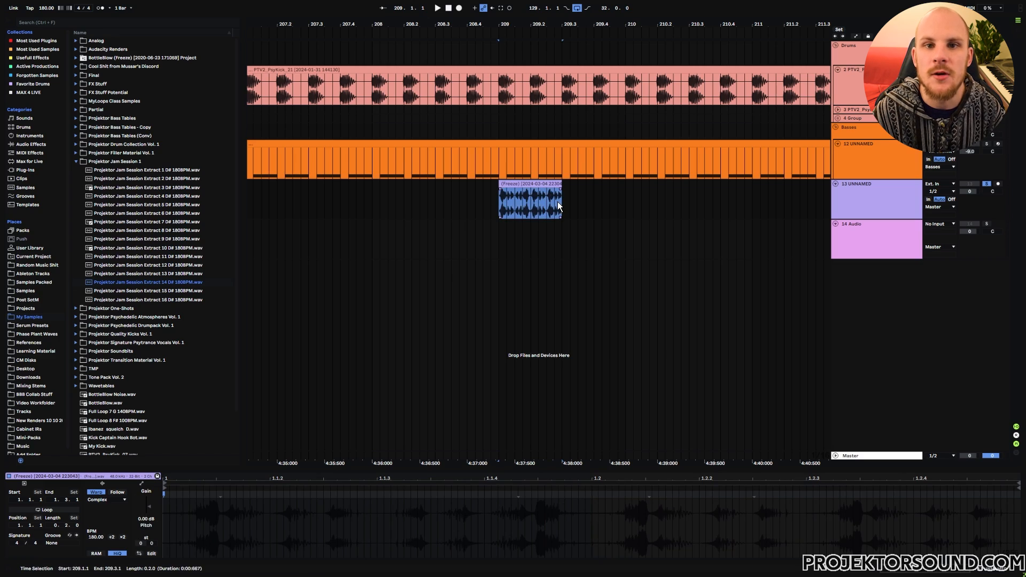
left_click(496, 202)
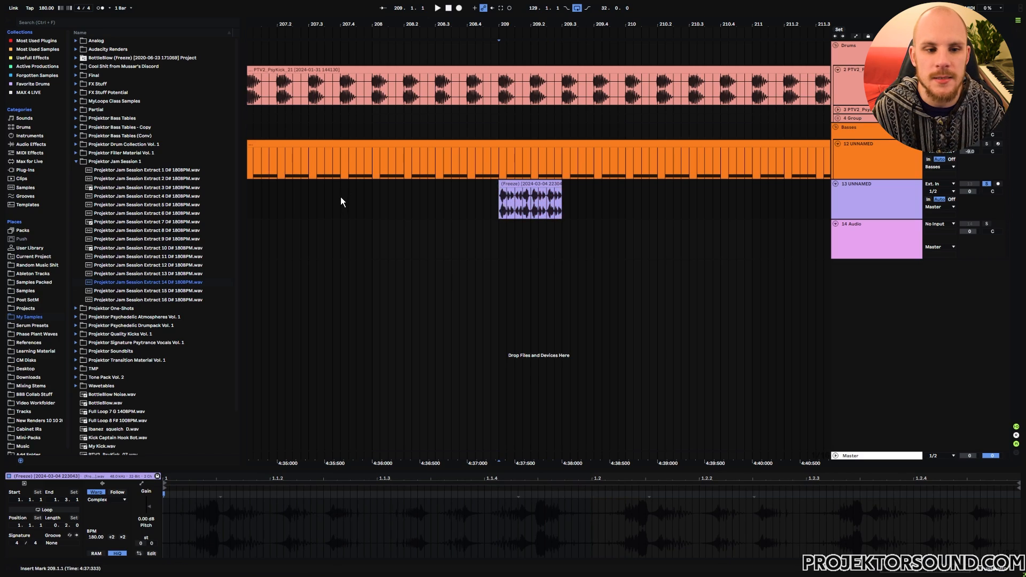